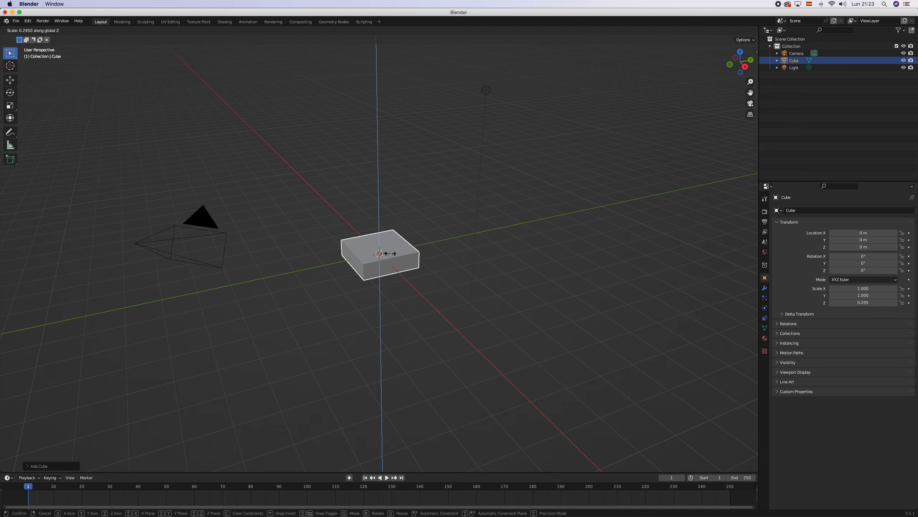
# Flatten the cube to a Z scale of about 0.211 and stretch it along Y to about 2.143
pyautogui.click(388, 255)
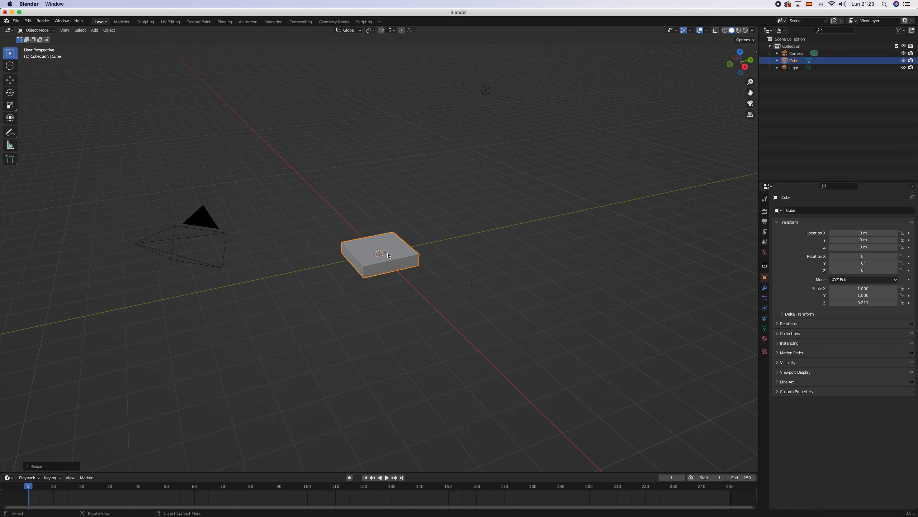
pyautogui.press('s')
pyautogui.press('y')
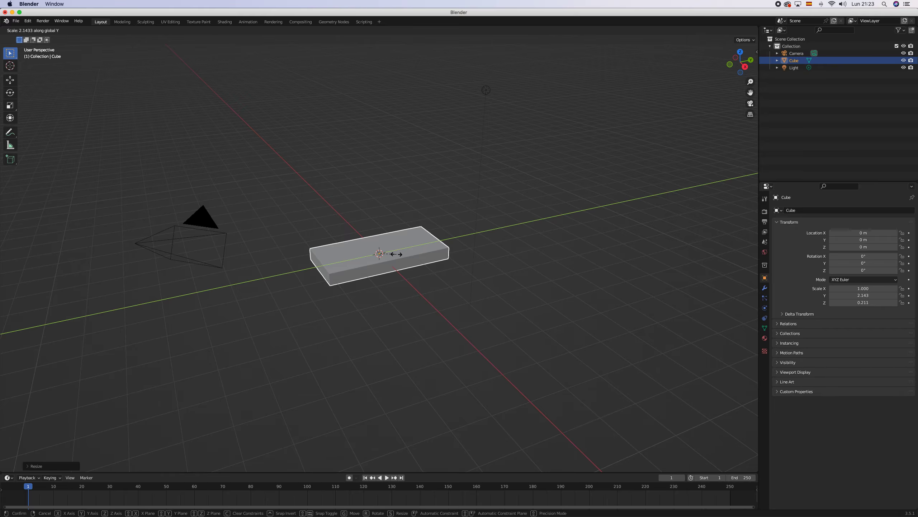
pyautogui.click(396, 254)
# Widen the flat slab along the X axis to a scale of about 1.15
pyautogui.scroll(6, 396, 254)
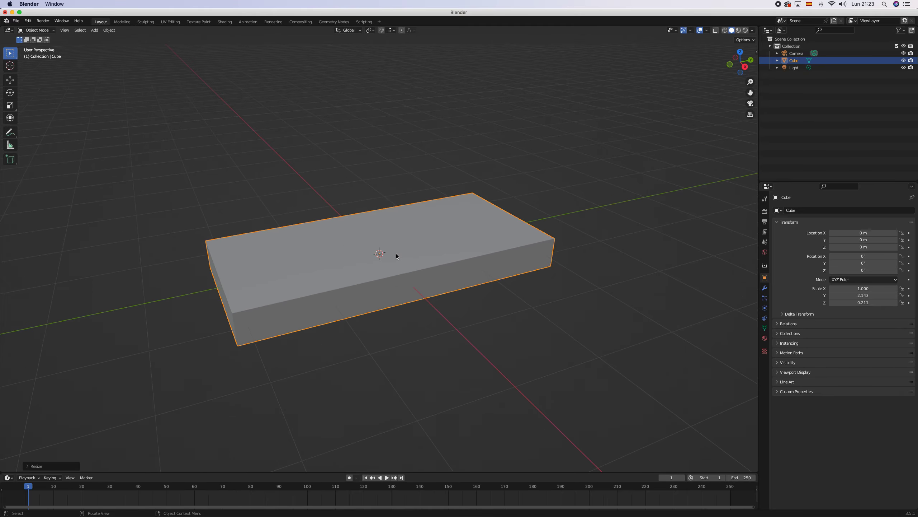
pyautogui.scroll(-1, 396, 253)
pyautogui.click(396, 253)
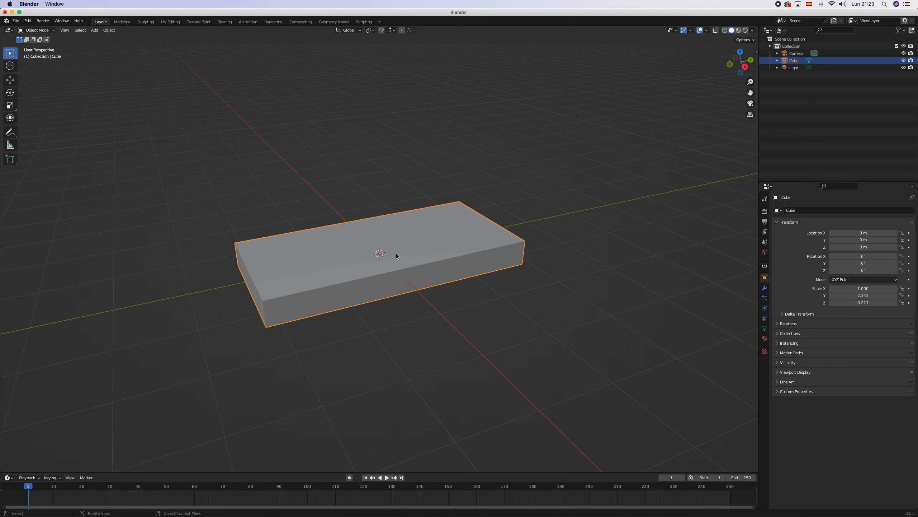
pyautogui.press('s')
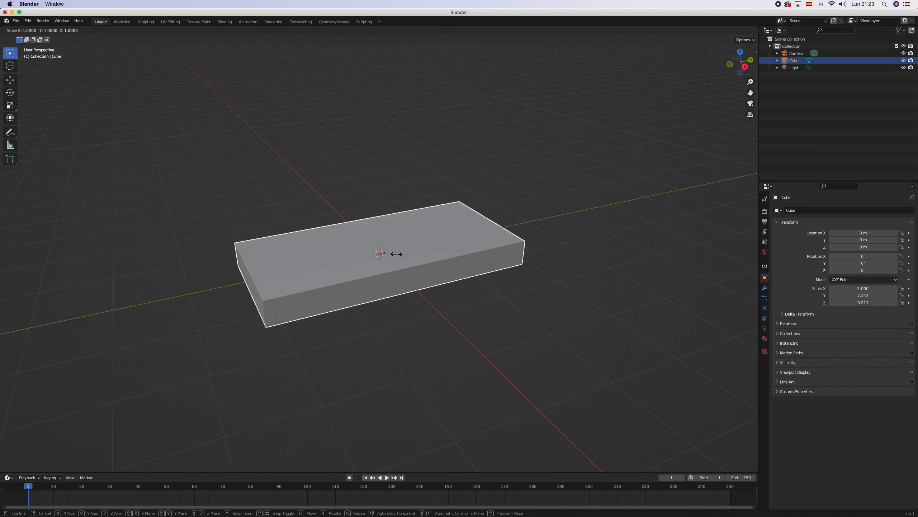
pyautogui.press('x')
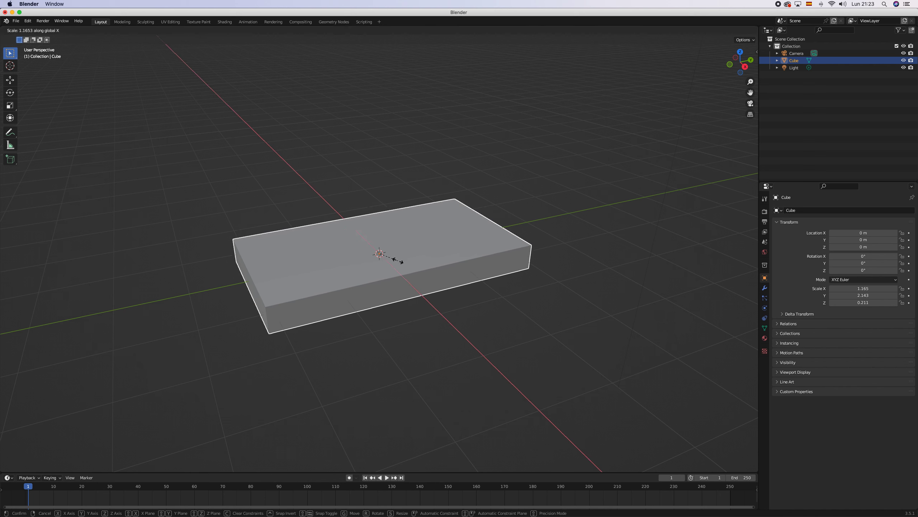
pyautogui.click(398, 260)
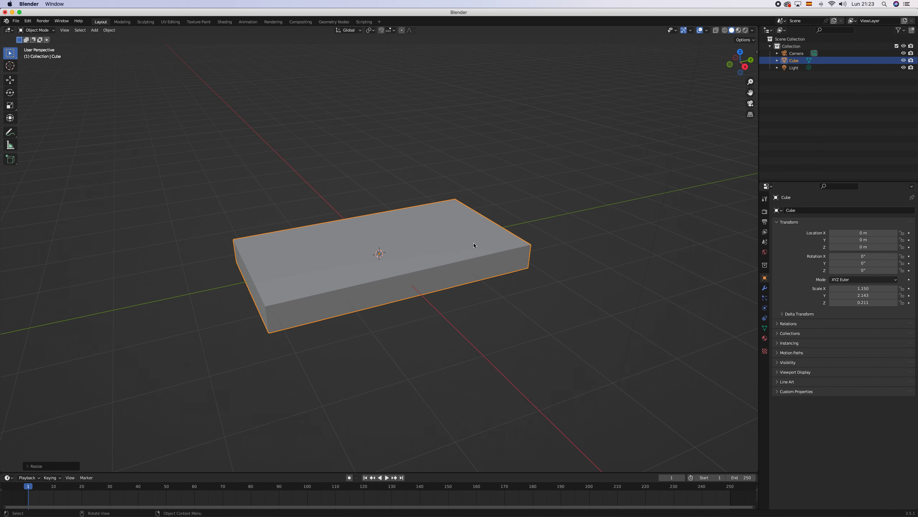
# Add a second cube mesh and raise it along Z to about 1.166 m above the slab
pyautogui.click(421, 162)
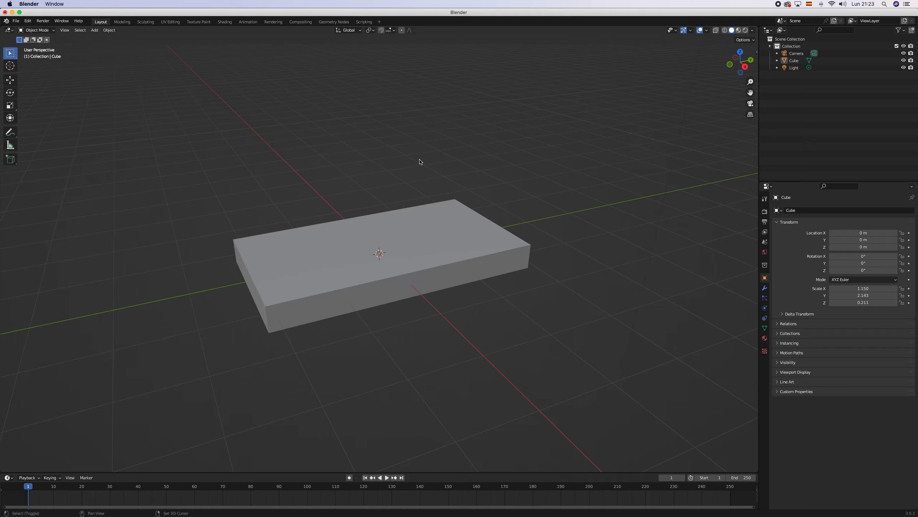
pyautogui.hotkey('shift', 'a')
pyautogui.moveTo(422, 163)
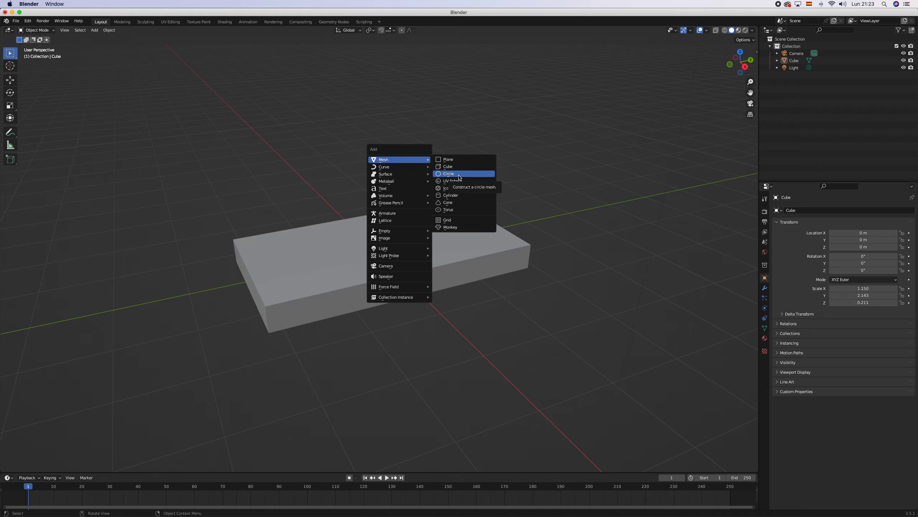
pyautogui.click(458, 167)
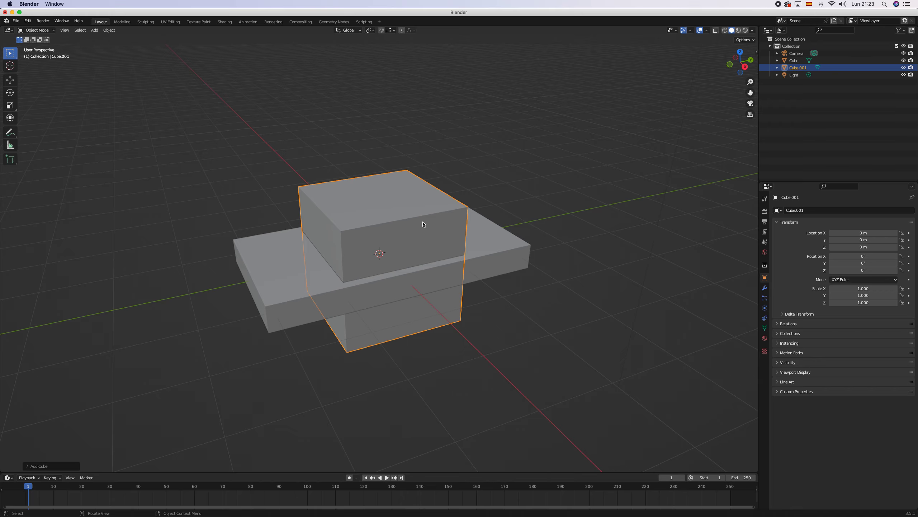
pyautogui.press('g')
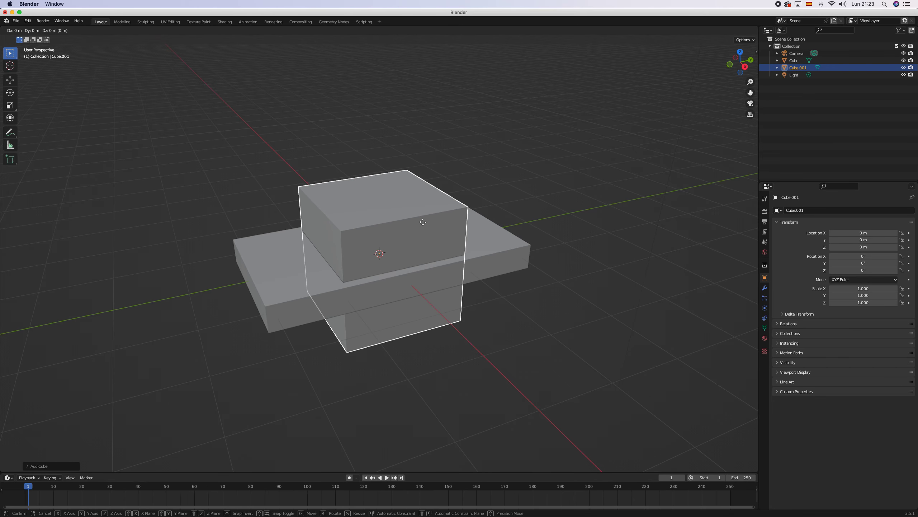
pyautogui.press('z')
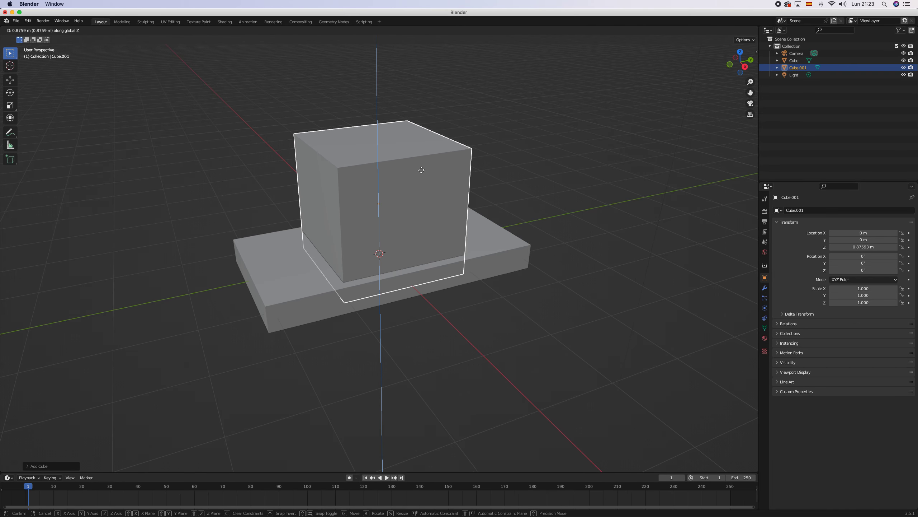
pyautogui.click(421, 154)
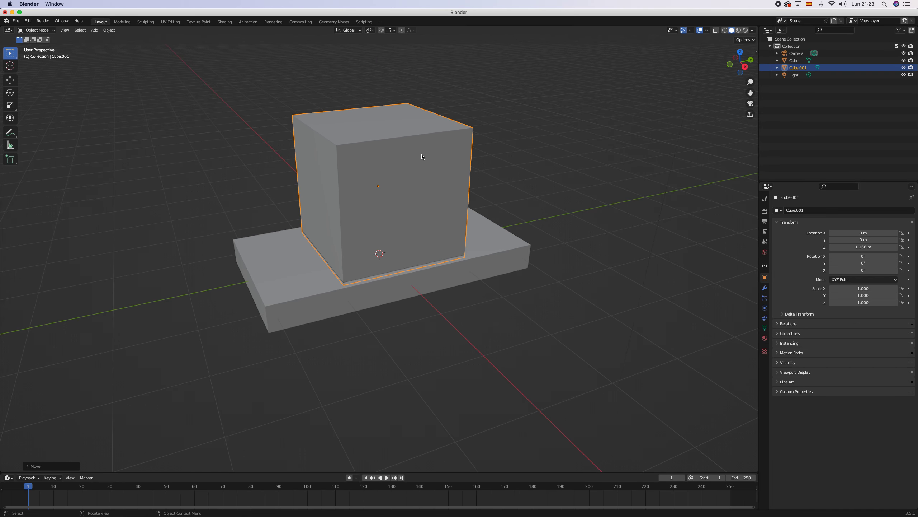
# In the right view, move the second cube along Y to about 0.974 m and up along Z to about 1.213 m
pyautogui.press('KP_3')
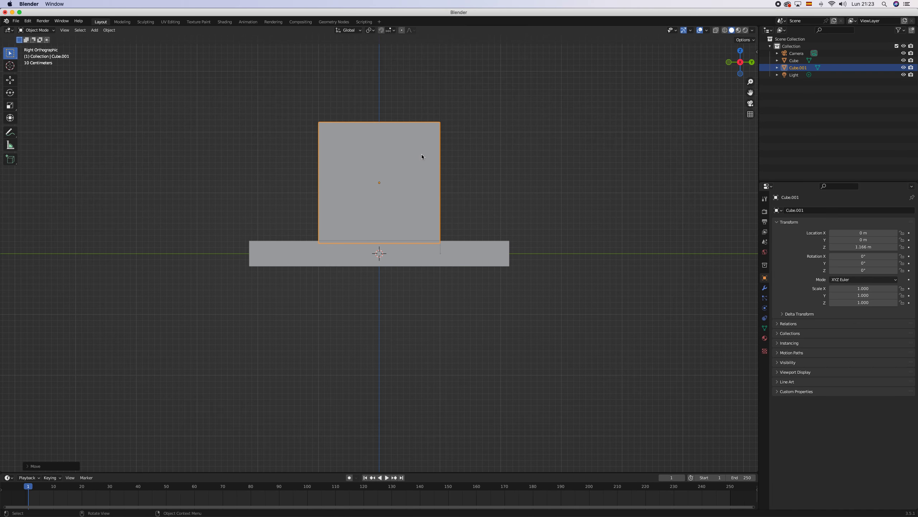
pyautogui.press('g')
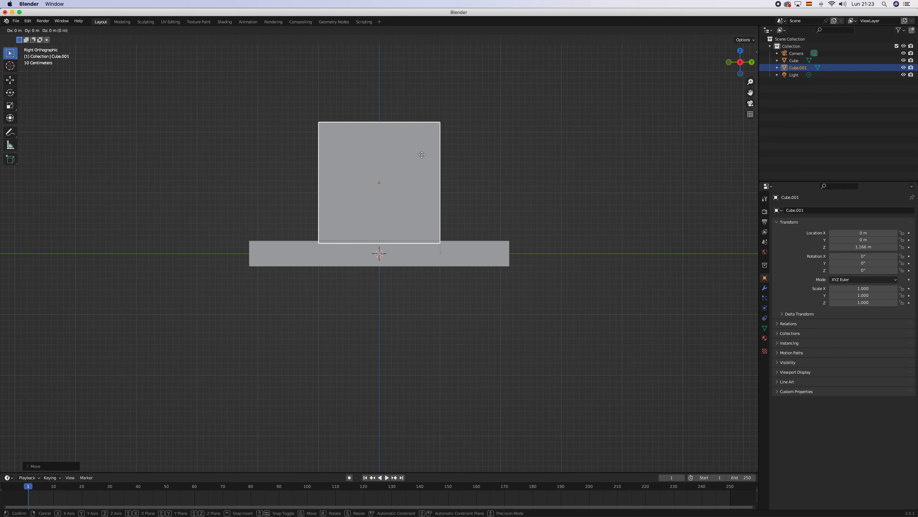
pyautogui.press('y')
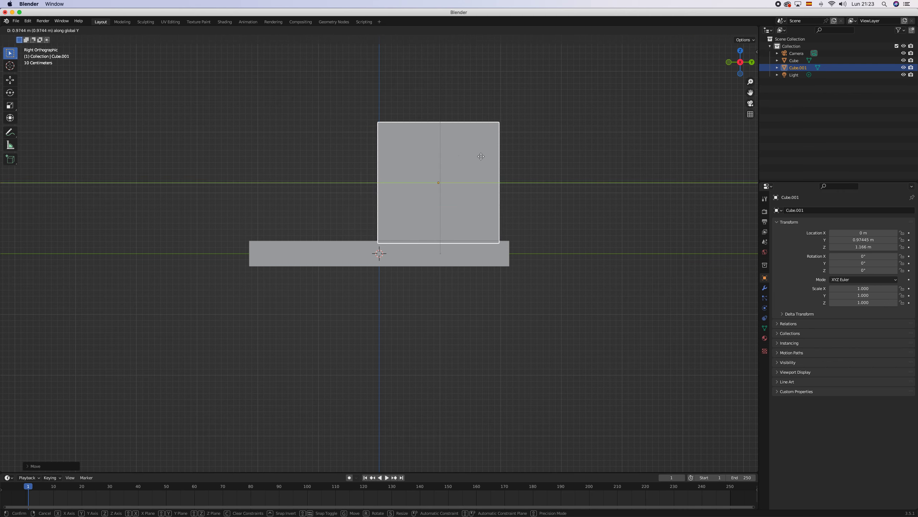
pyautogui.click(480, 156)
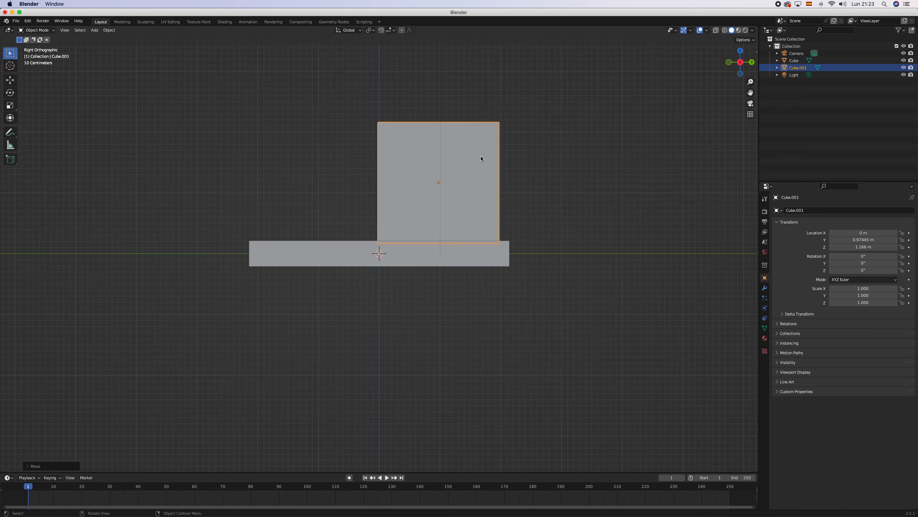
pyautogui.press('g')
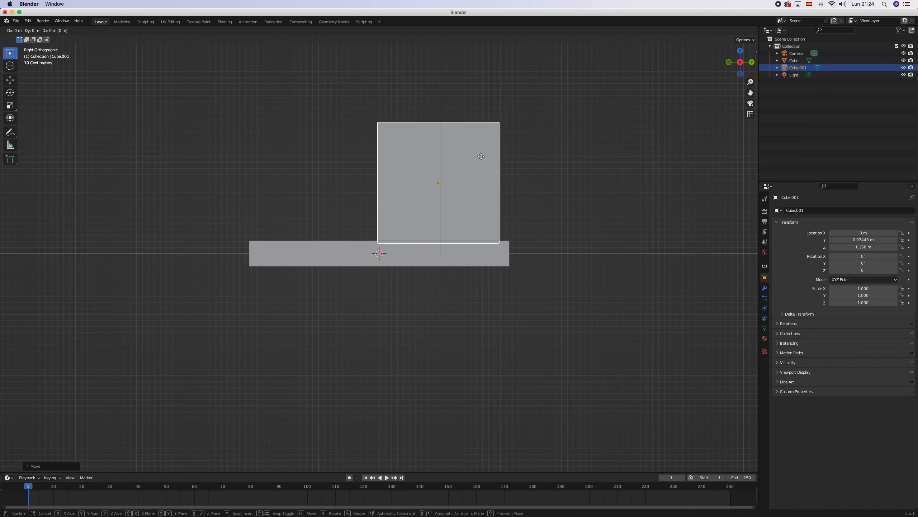
pyautogui.press('z')
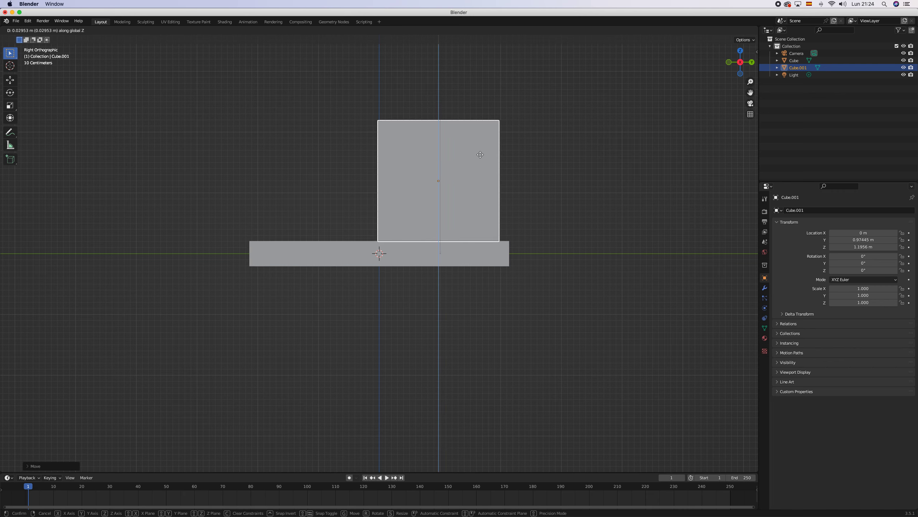
pyautogui.click(480, 156)
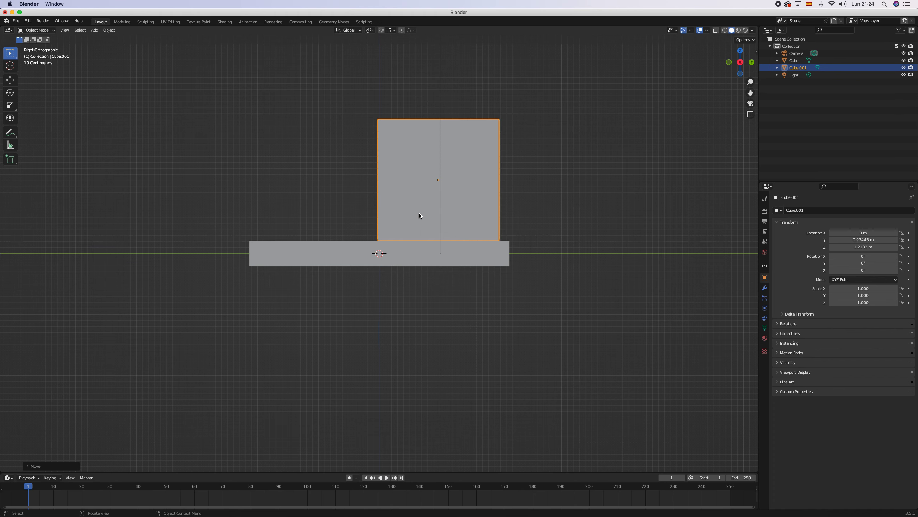
# Scale the second cube uniformly to about 0.772 and lower it onto the slab at Z about 0.989 m
pyautogui.press('KP_1')
pyautogui.press('s')
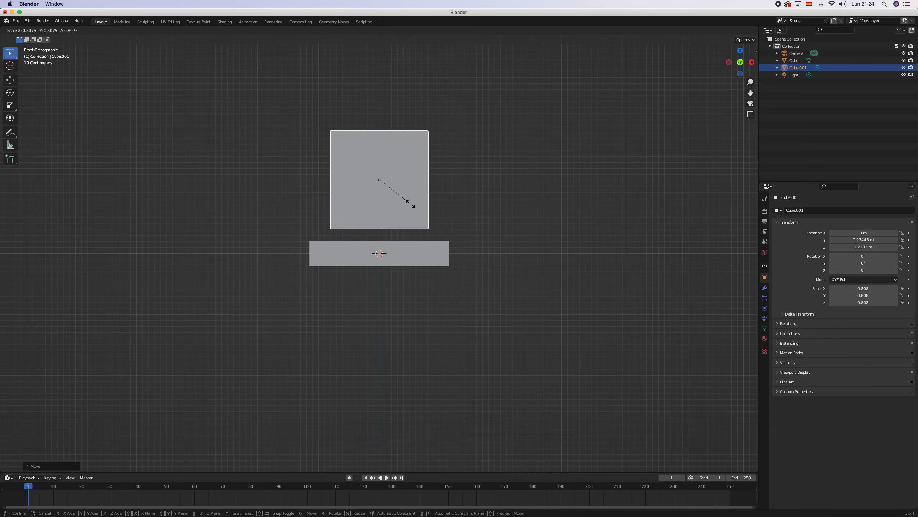
pyautogui.click(410, 203)
pyautogui.press('KP_3')
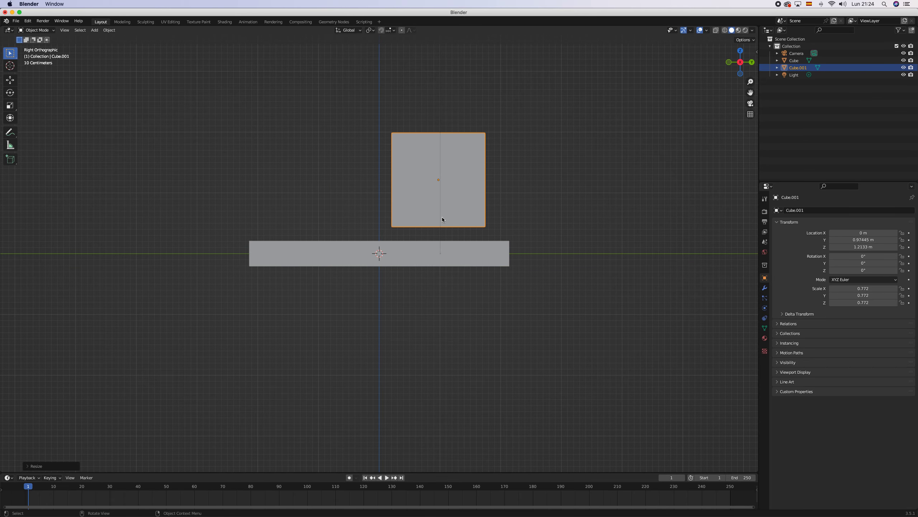
pyautogui.press('g')
pyautogui.press('z')
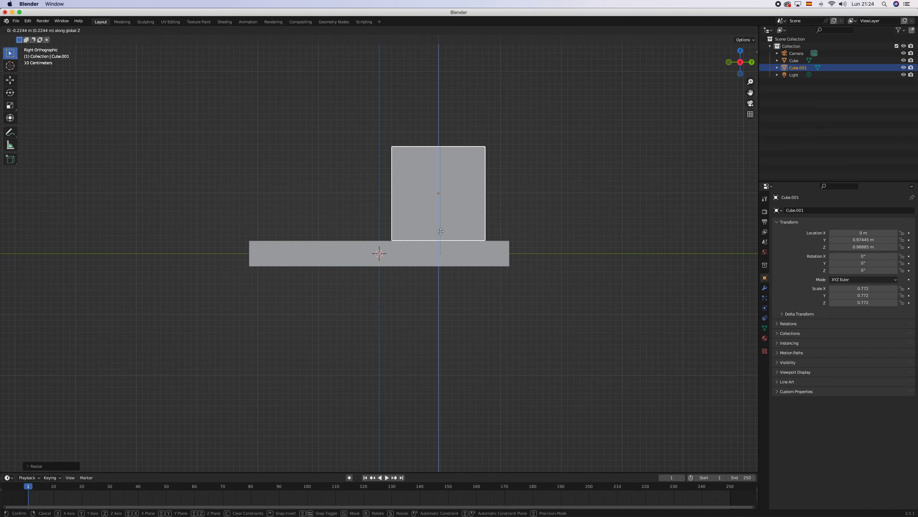
pyautogui.click(441, 231)
# Add a third cube mesh to the scene
pyautogui.moveTo(385, 222); pyautogui.dragTo(437, 222, button='middle')
pyautogui.rightClick(559, 227)
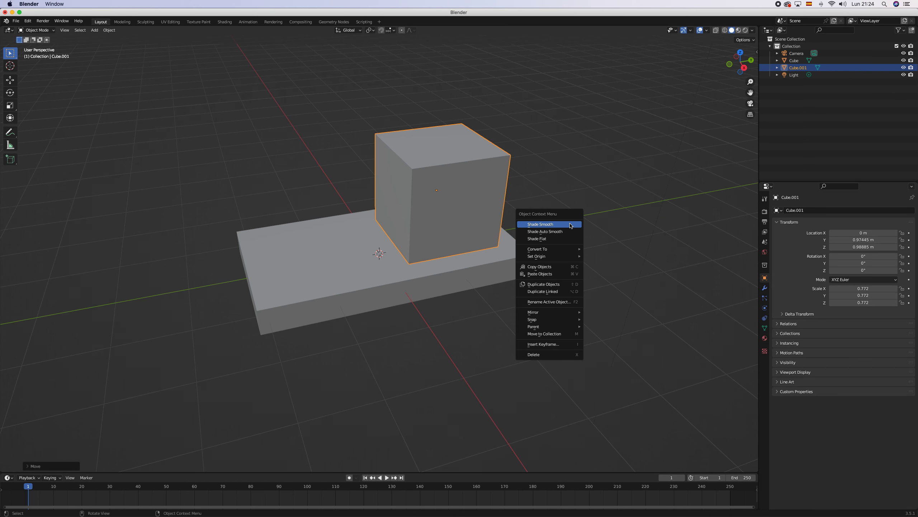
pyautogui.press('Escape')
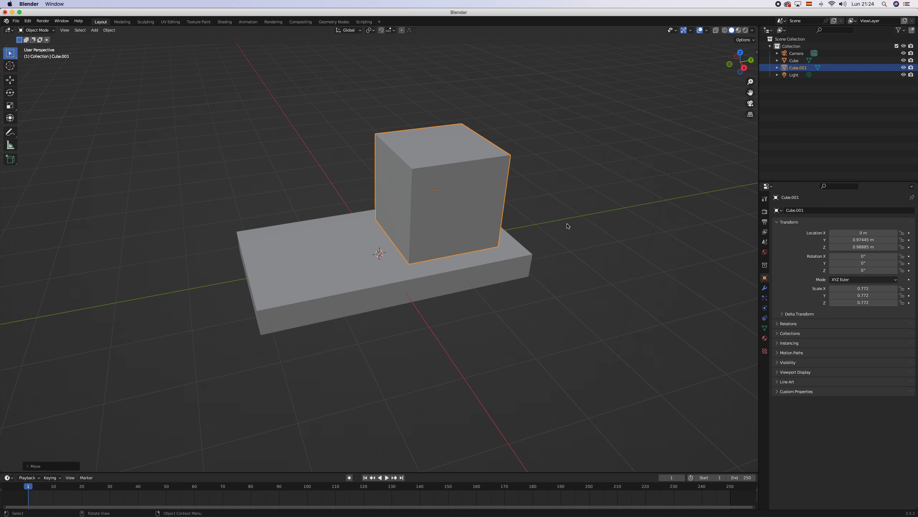
pyautogui.hotkey('shift', 'a')
pyautogui.moveTo(566, 225)
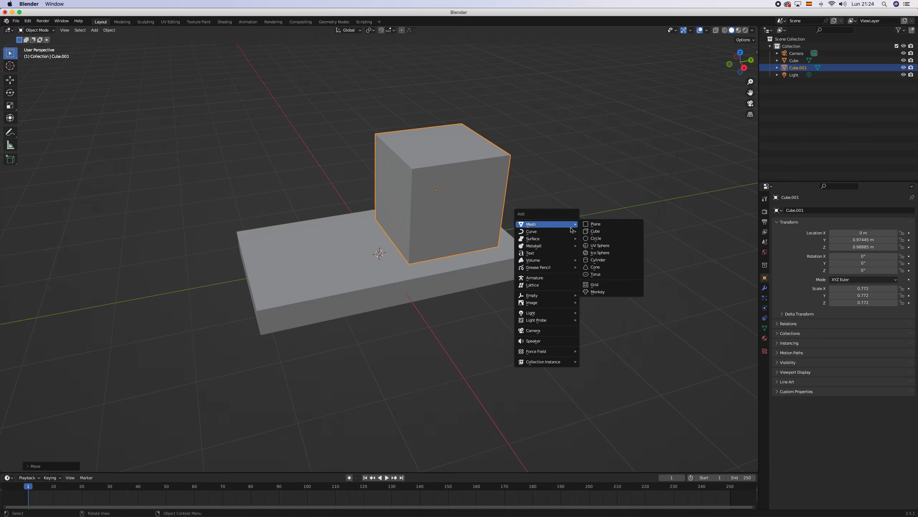
pyautogui.click(596, 231)
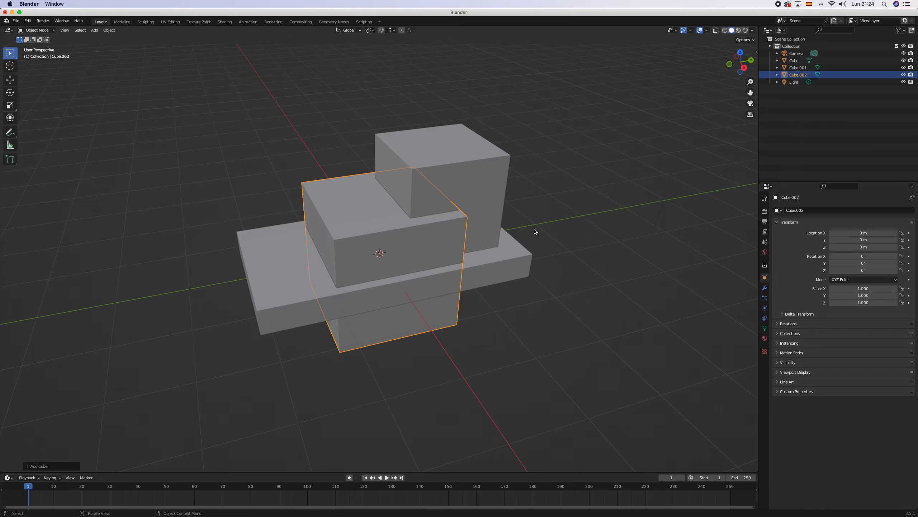
# Place the third cube on top of the second one, at about 2.764 m in Z and 1.01 m in Y
pyautogui.press('KP_3')
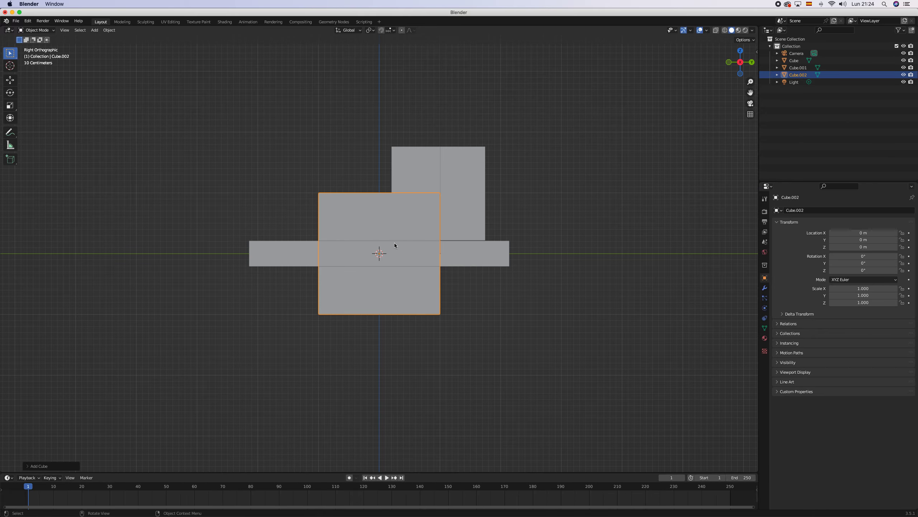
pyautogui.press('g')
pyautogui.press('z')
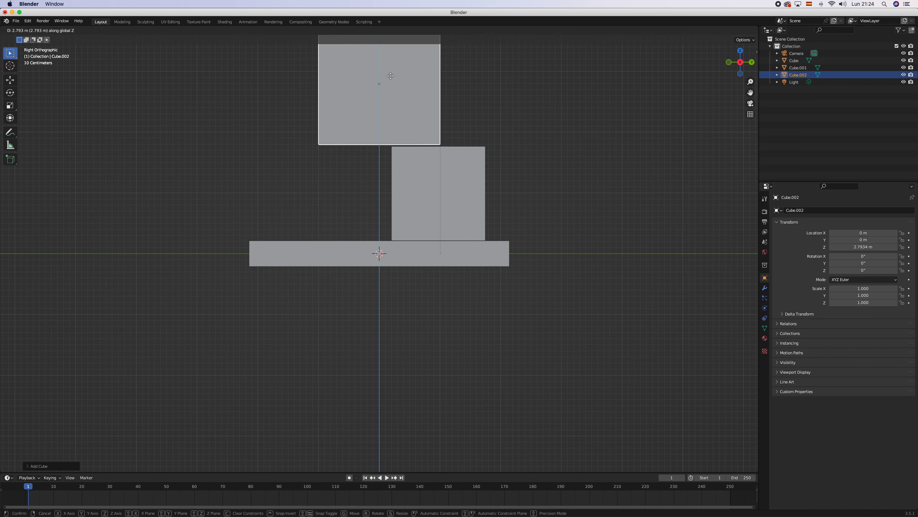
pyautogui.click(391, 78)
pyautogui.press('g')
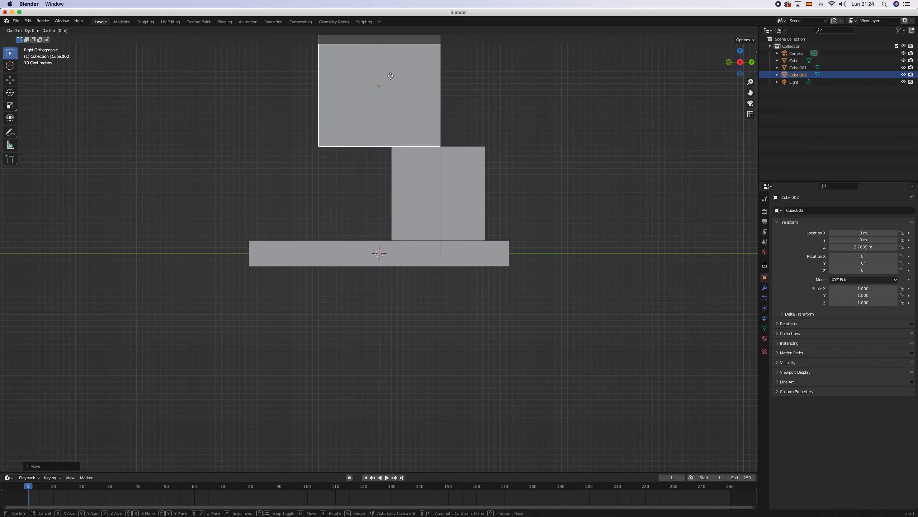
pyautogui.press('y')
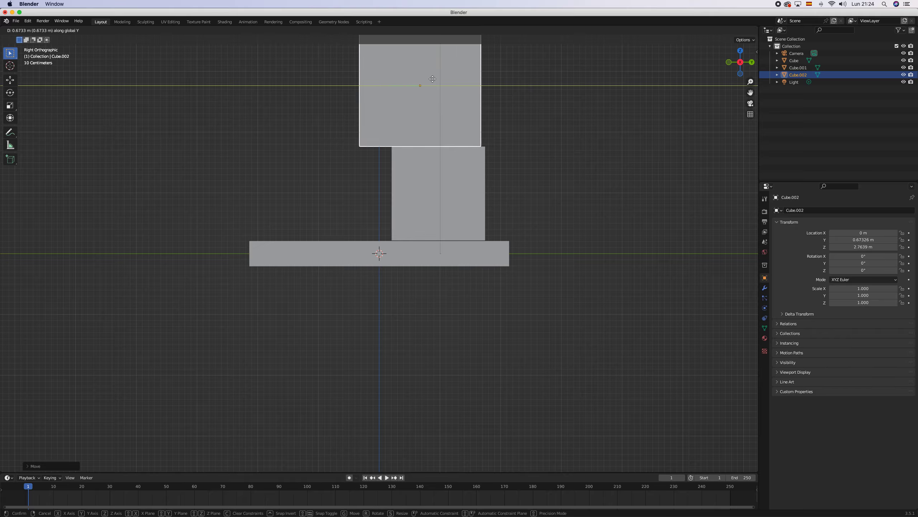
pyautogui.click(452, 81)
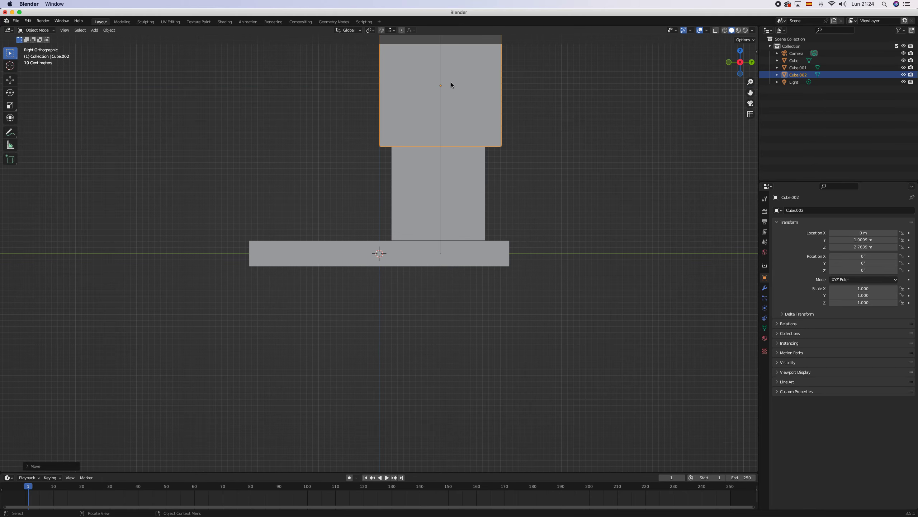
# Flatten the third cube along Z to a scale of about 0.147, making a thin plate
pyautogui.scroll(2, 444, 139)
pyautogui.scroll(-2, 444, 139)
pyautogui.moveTo(445, 139); pyautogui.dragTo(447, 142, button='middle')
pyautogui.moveTo(750, 92); pyautogui.dragTo(603, 116)
pyautogui.press('KP_3')
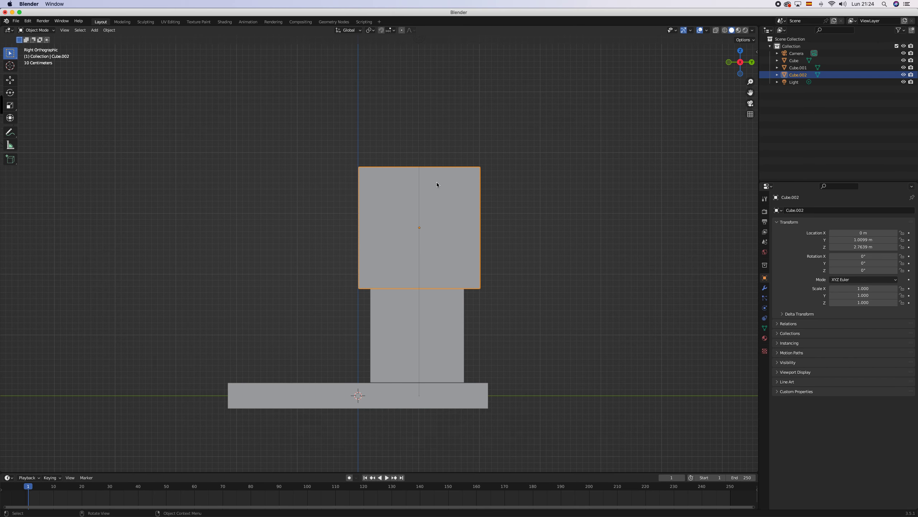
pyautogui.press('s')
pyautogui.press('z')
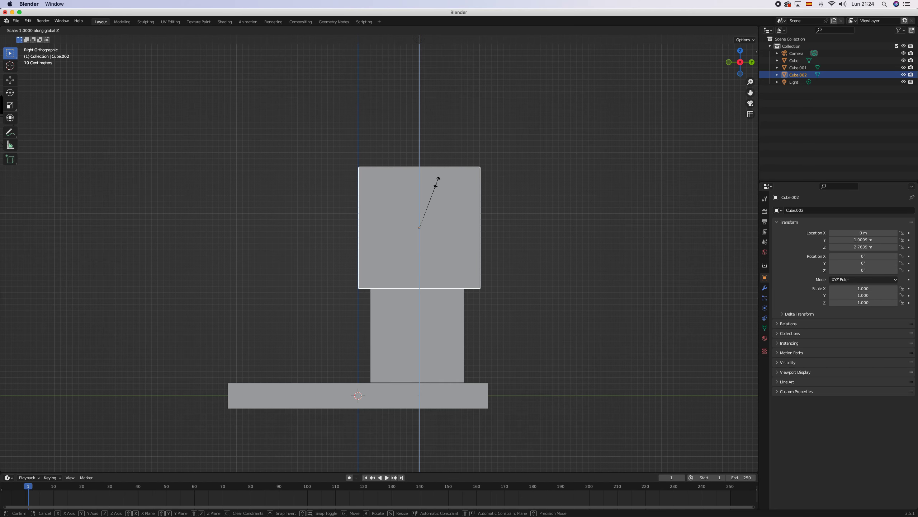
pyautogui.click(427, 231)
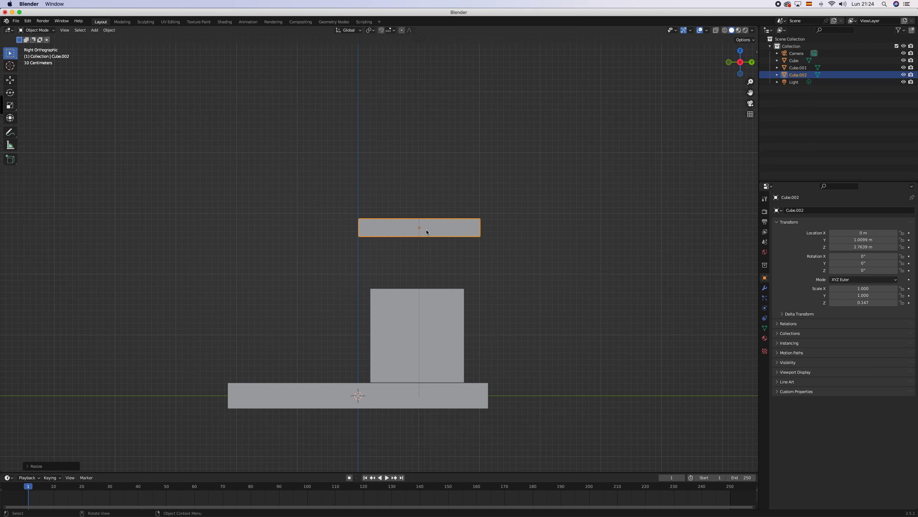
# Lower the thin plate along Z until it rests on the block, at about 1.905 m
pyautogui.press('g')
pyautogui.press('z')
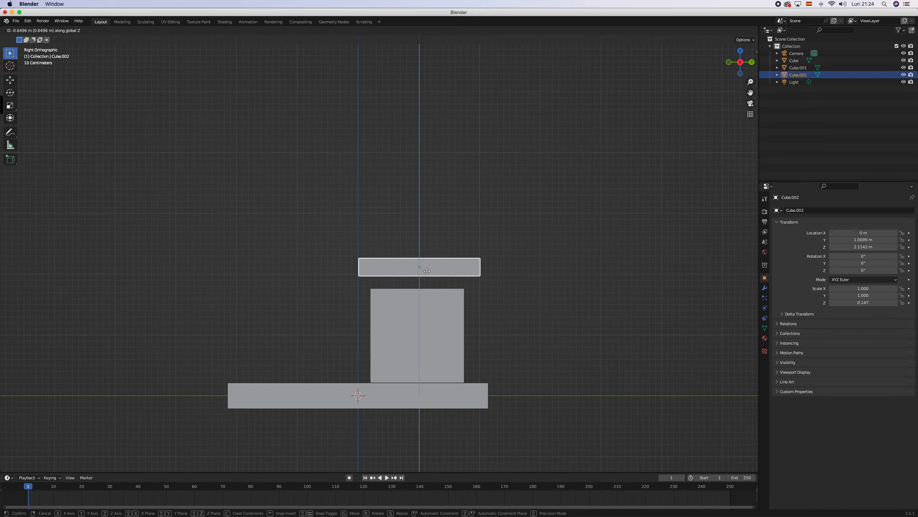
pyautogui.click(425, 283)
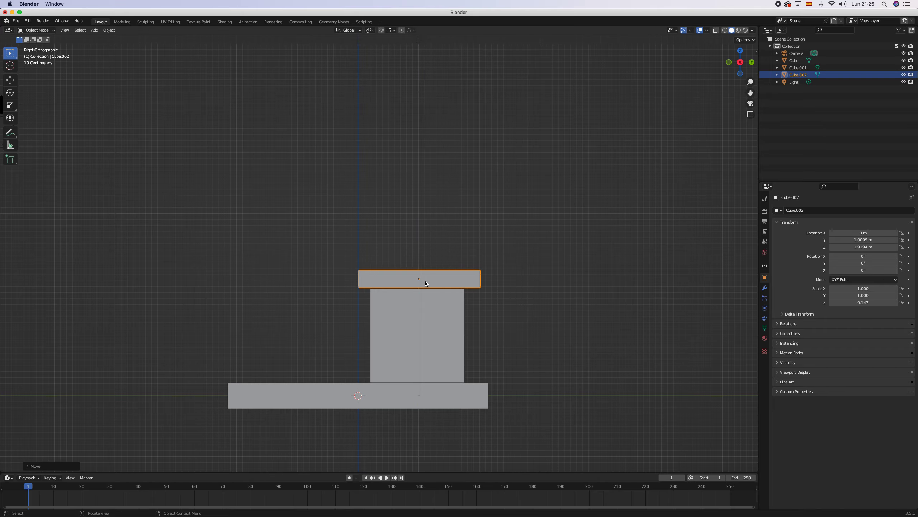
pyautogui.scroll(3, 435, 291)
pyautogui.scroll(4, 435, 291)
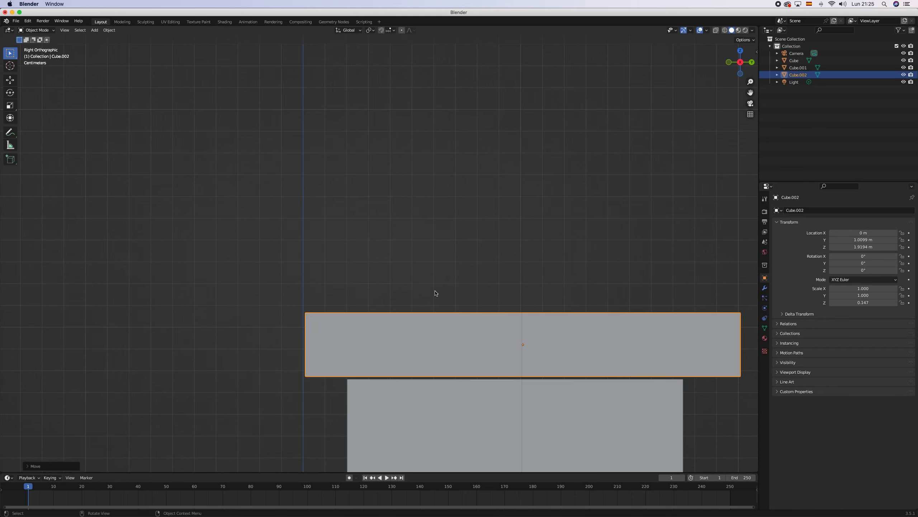
pyautogui.press('g')
pyautogui.press('z')
pyautogui.click(435, 282)
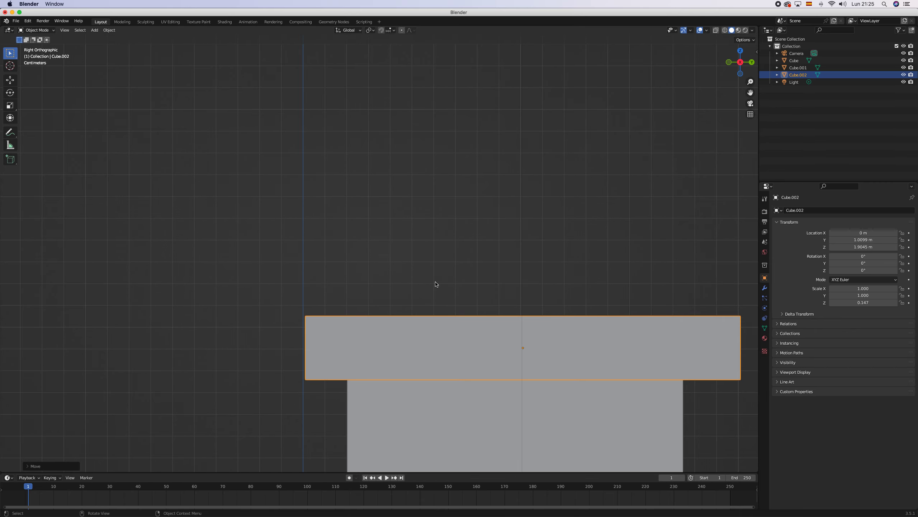
pyautogui.scroll(1, 435, 282)
pyautogui.scroll(-8, 435, 282)
pyautogui.moveTo(435, 282); pyautogui.dragTo(439, 343, button='middle')
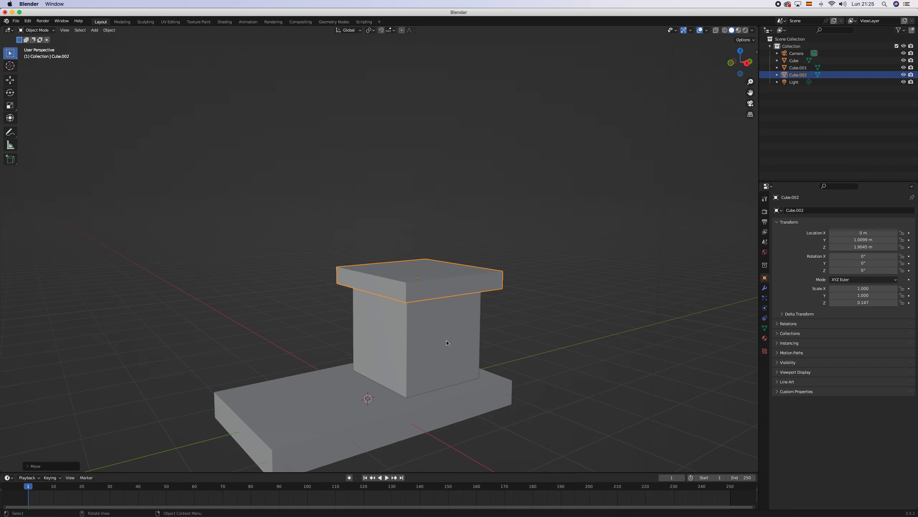
# Add a cylinder mesh to the scene
pyautogui.click(548, 324)
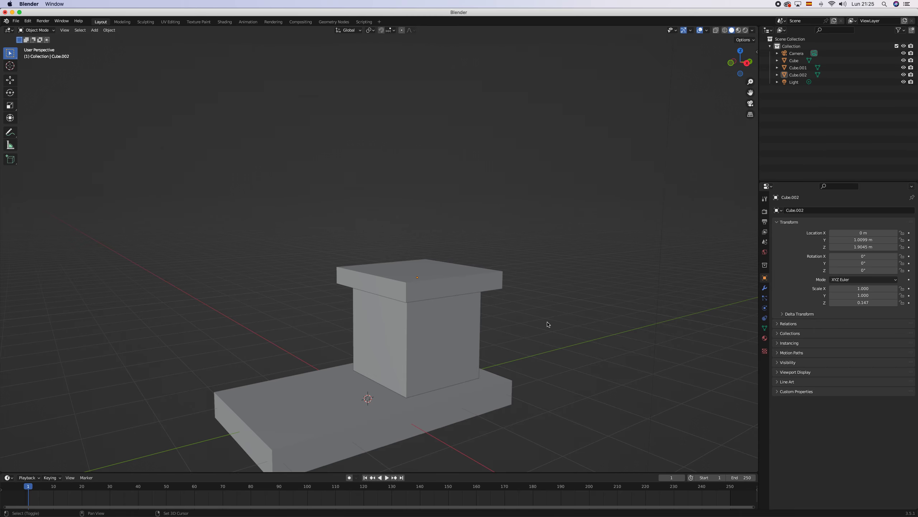
pyautogui.hotkey('shift', 'a')
pyautogui.moveTo(547, 321)
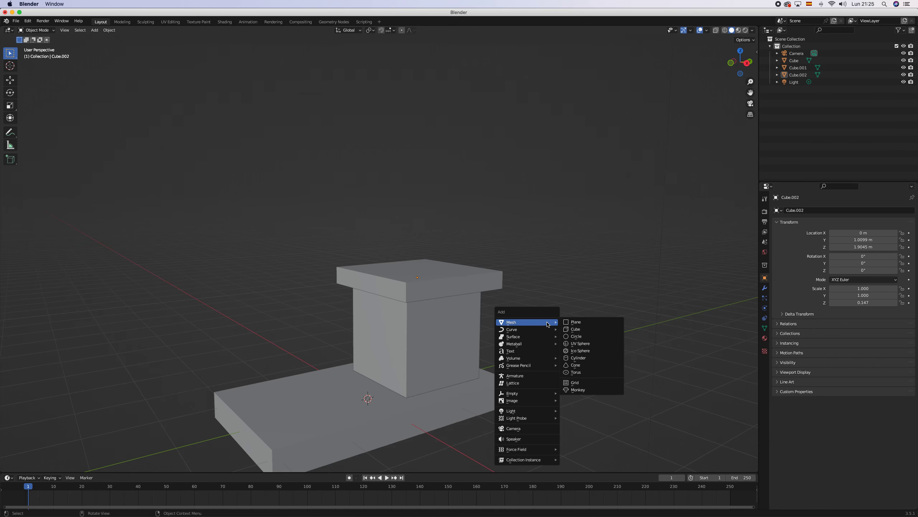
pyautogui.click(583, 358)
# Move the cylinder in the side view to about -0.808 m in Y, in front of the block
pyautogui.scroll(-3, 422, 346)
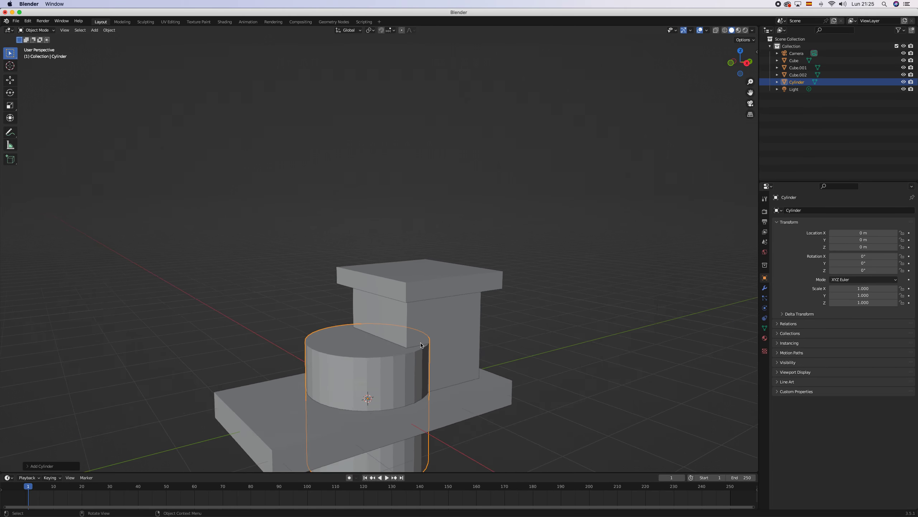
pyautogui.press('KP_3')
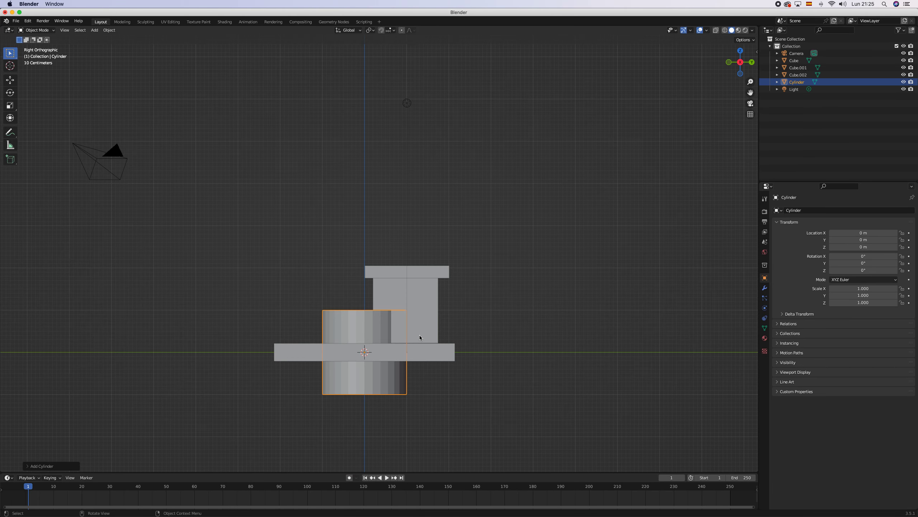
pyautogui.press('g')
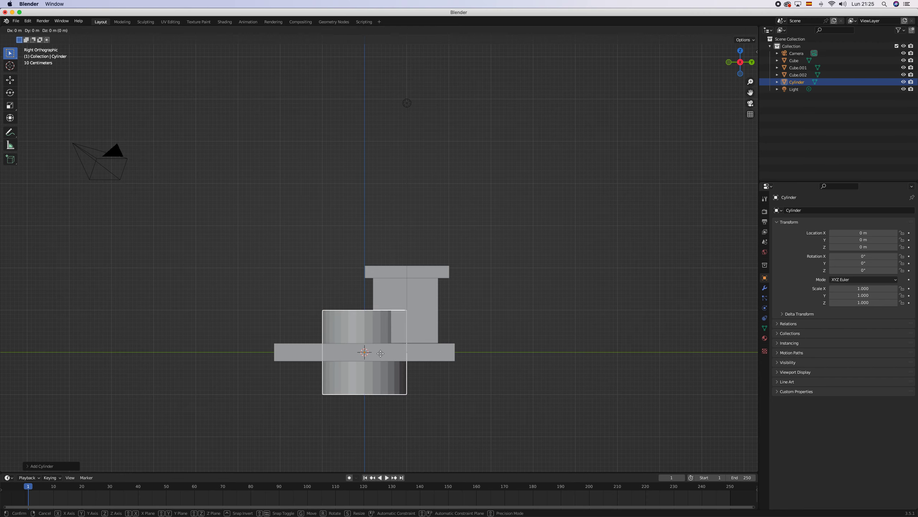
pyautogui.click(347, 352)
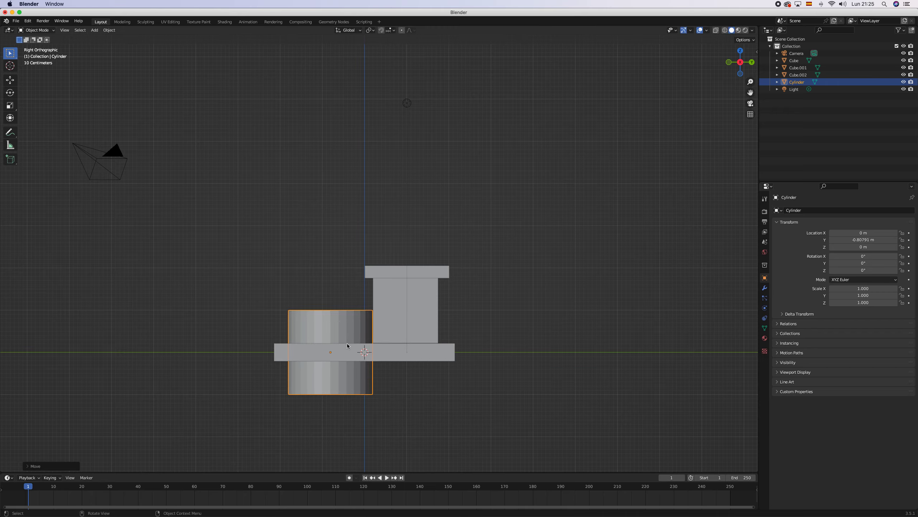
# Rotate the cylinder 90° about the X axis so it lies lengthwise along the slab
pyautogui.press('r')
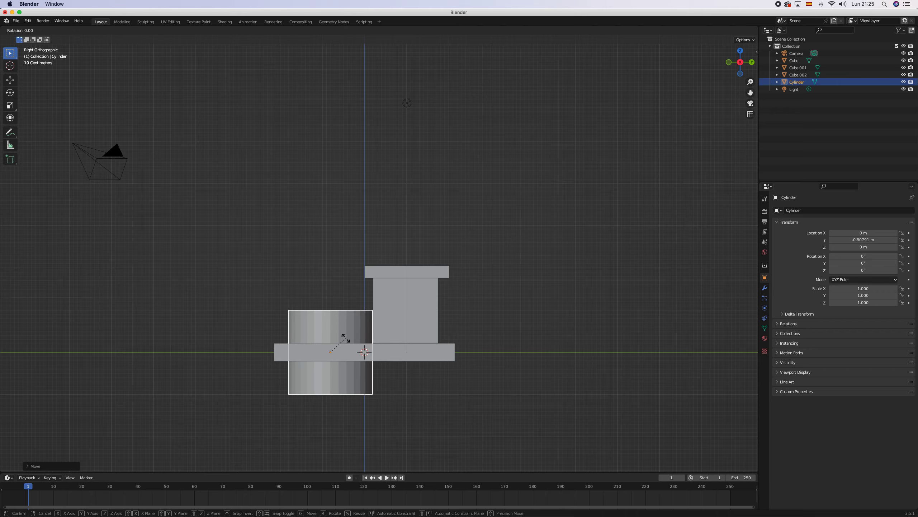
pyautogui.press('x')
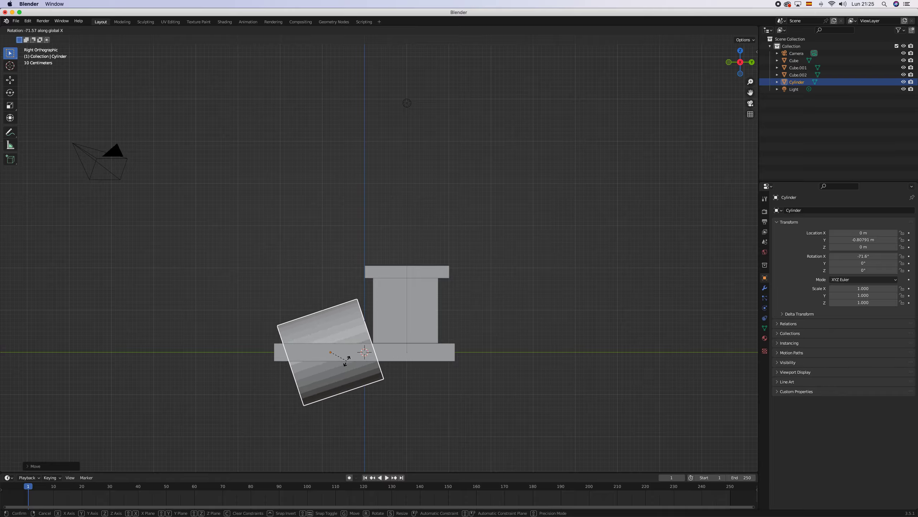
pyautogui.write('90')
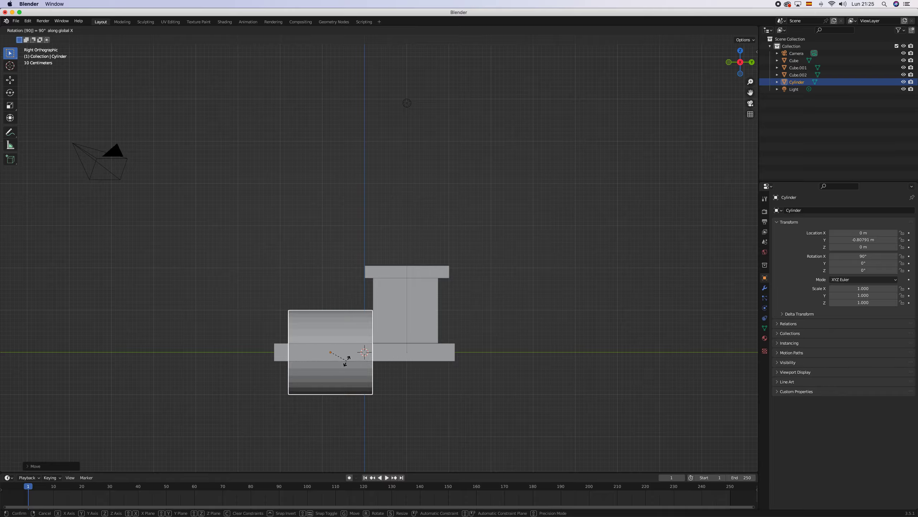
pyautogui.press('Return')
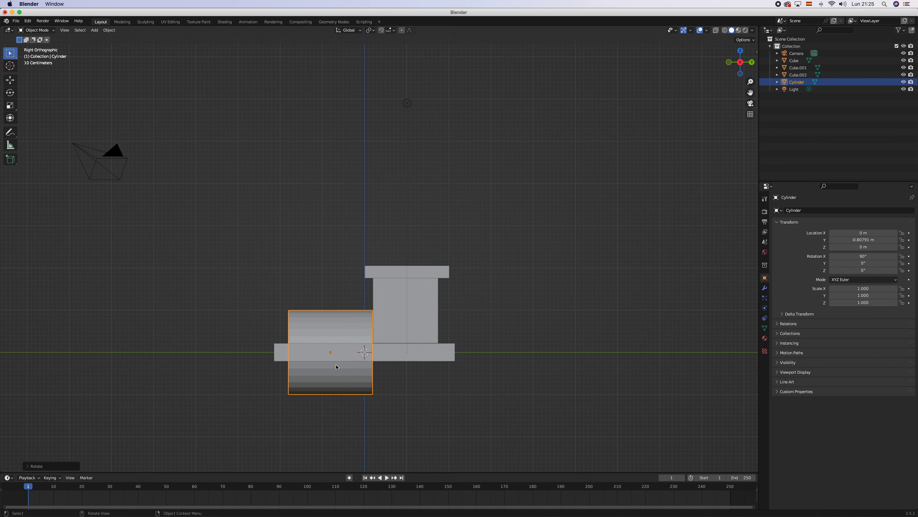
# Raise the cylinder to about 1.199 m in Z and scale it uniformly to about 0.622
pyautogui.press('KP_1')
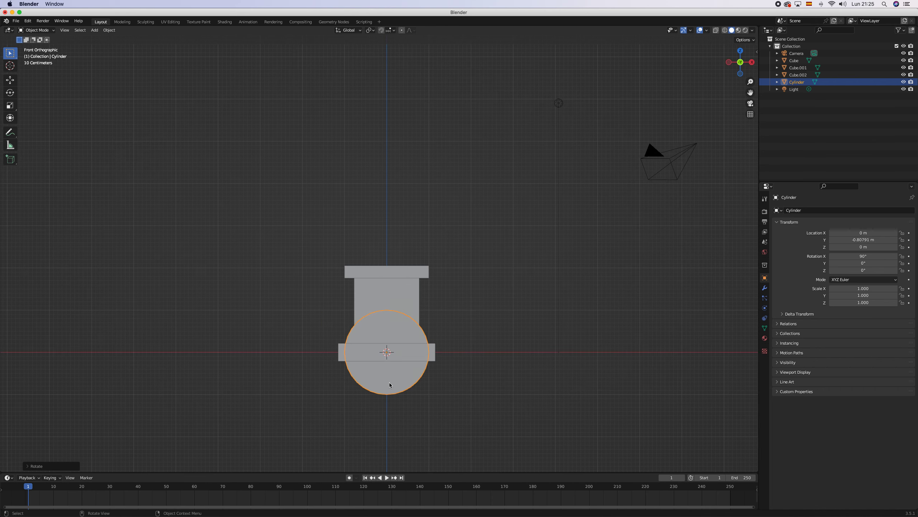
pyautogui.press('g')
pyautogui.press('z')
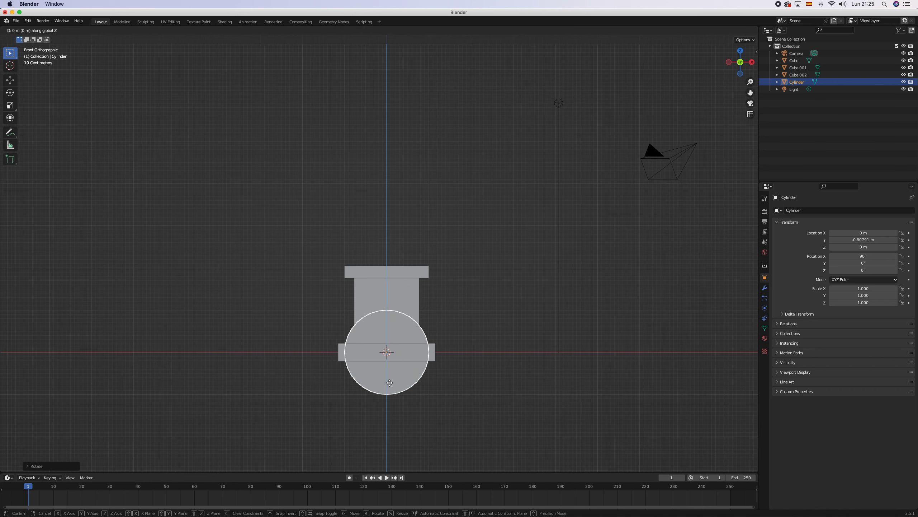
pyautogui.click(403, 335)
pyautogui.moveTo(409, 333); pyautogui.dragTo(357, 335, button='middle')
pyautogui.press('s')
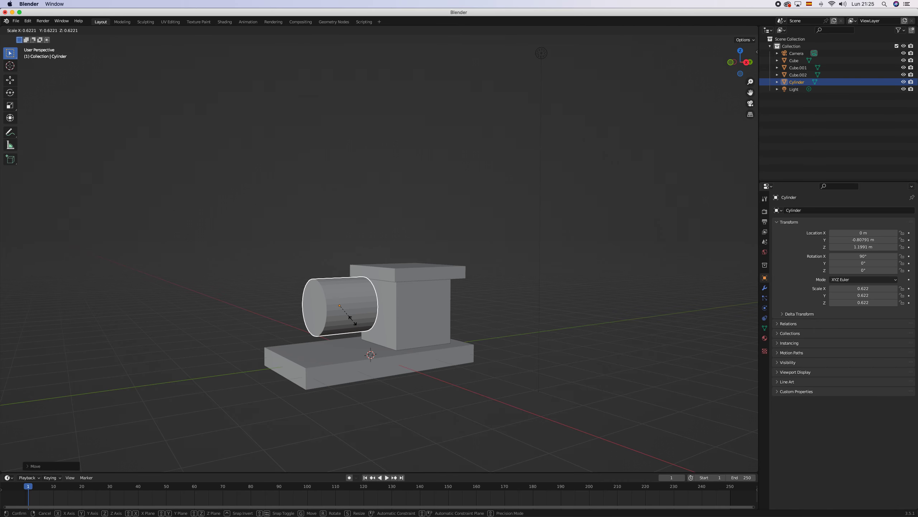
pyautogui.click(353, 323)
# Lower the cylinder onto the slab, at about 0.859 m in Z
pyautogui.press('KP_1')
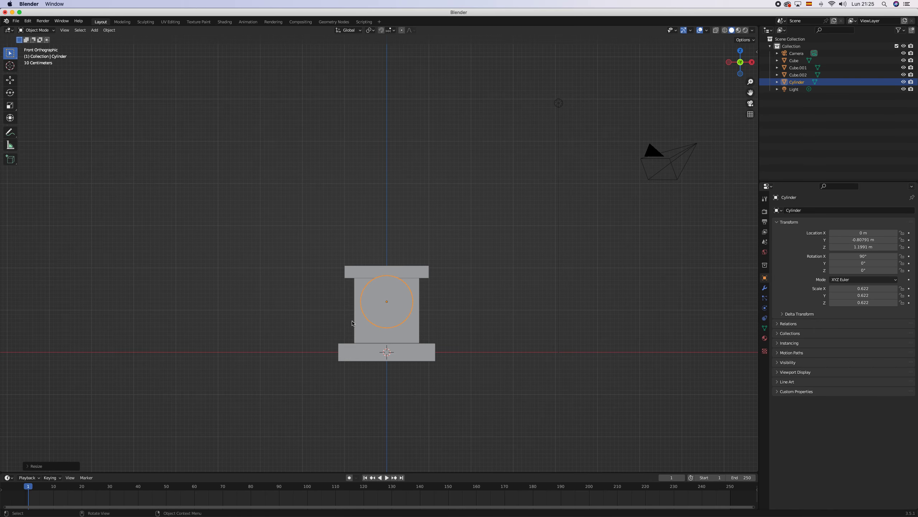
pyautogui.press('g')
pyautogui.press('z')
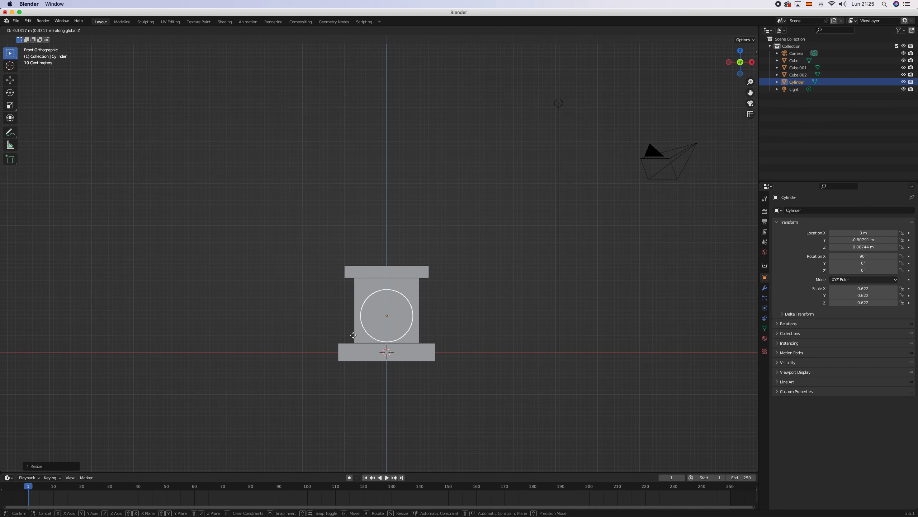
pyautogui.click(353, 337)
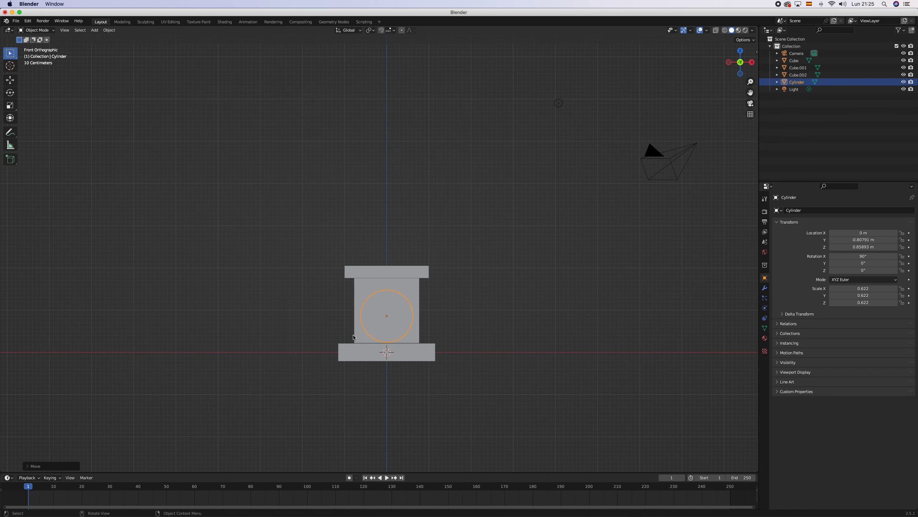
# Stretch the cylinder along global Y until its Z scale value is about 0.999
pyautogui.press('KP_3')
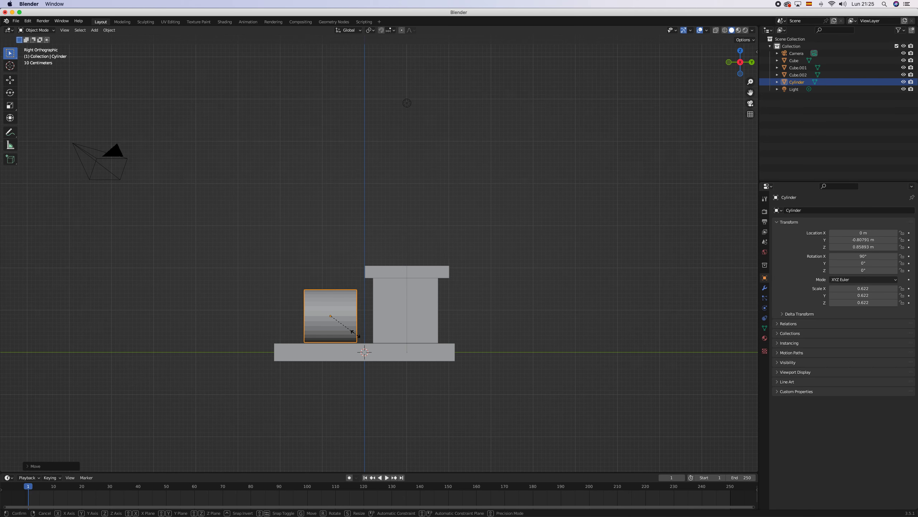
pyautogui.press('s')
pyautogui.press('y')
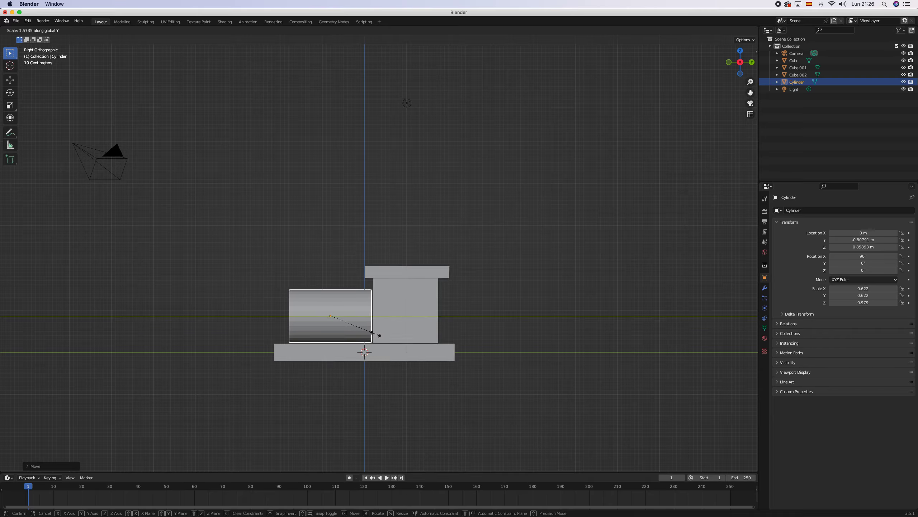
pyautogui.click(373, 334)
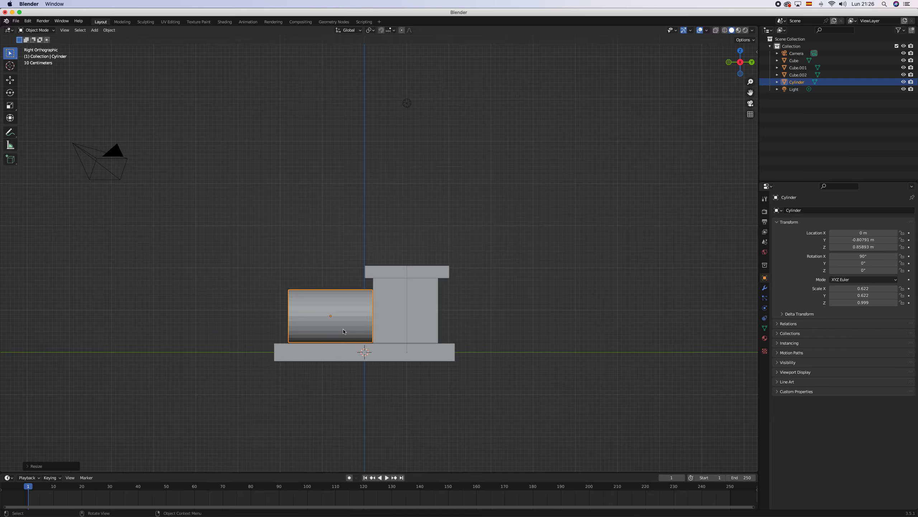
pyautogui.moveTo(344, 333)
pyautogui.mouseDown(button='middle')
pyautogui.moveTo(395, 357)
pyautogui.moveTo(336, 333)
pyautogui.mouseUp(button='middle')
pyautogui.scroll(4, 329, 329)
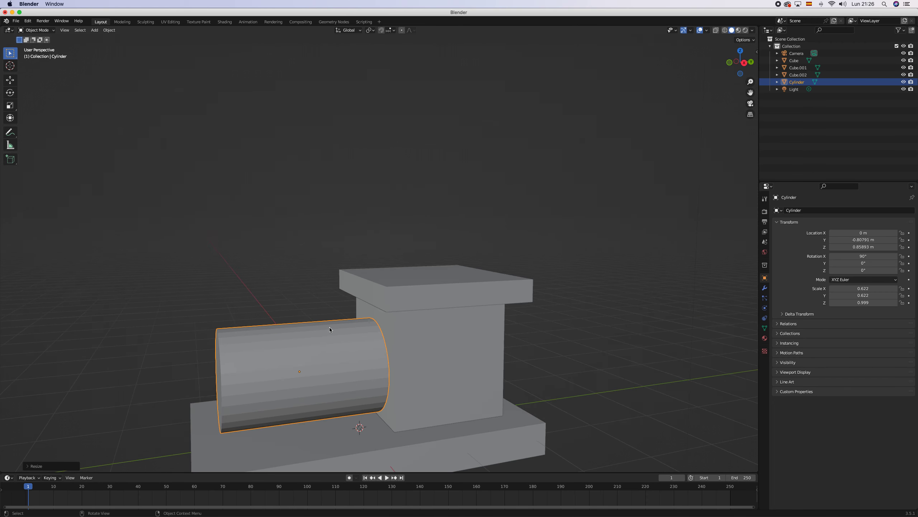
# Lengthen the cylinder further along global Y, bringing its Z scale value to about 1.158
pyautogui.press('KP_3')
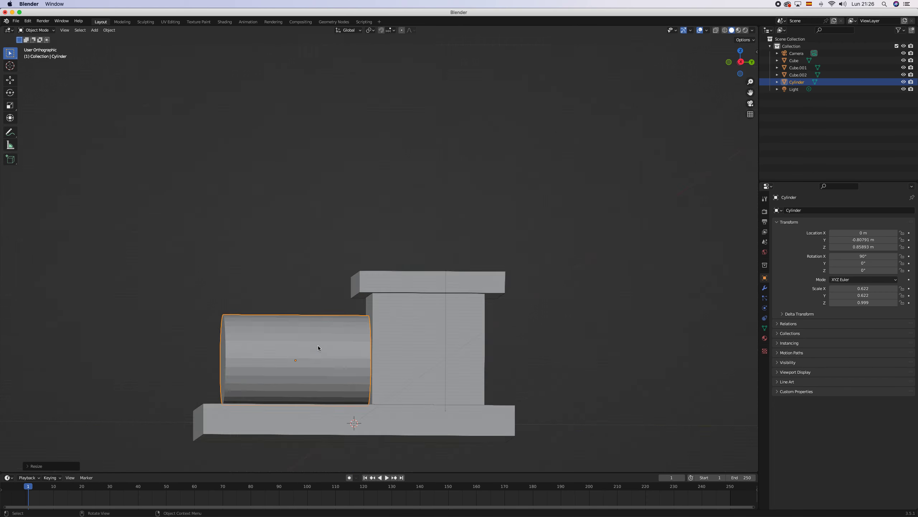
pyautogui.press('g')
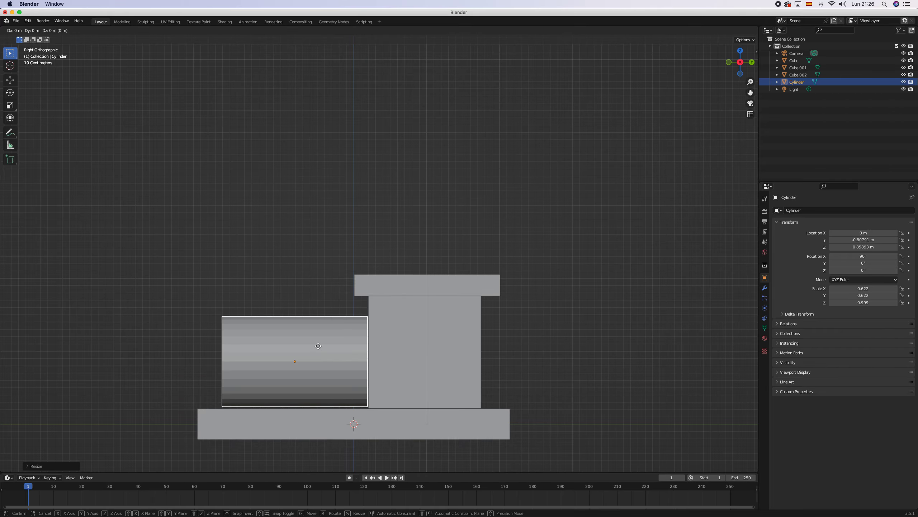
pyautogui.press('Escape')
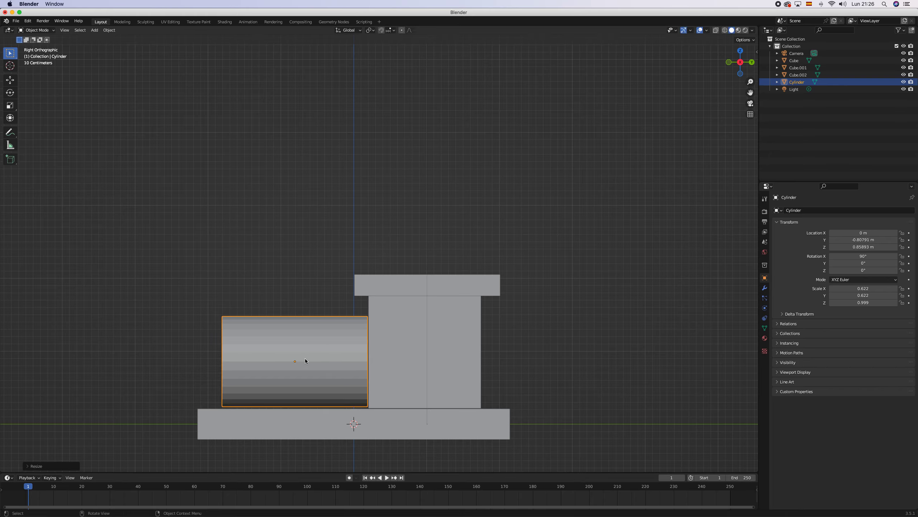
pyautogui.press('s')
pyautogui.press('y')
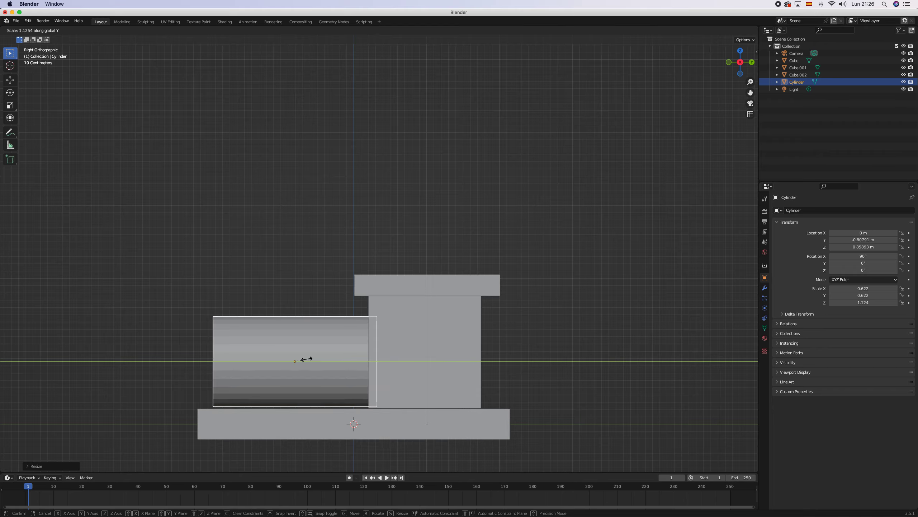
pyautogui.click(307, 361)
# Slide the cylinder along Y to about -0.956 m so its rear end meets the block's front face
pyautogui.press('g')
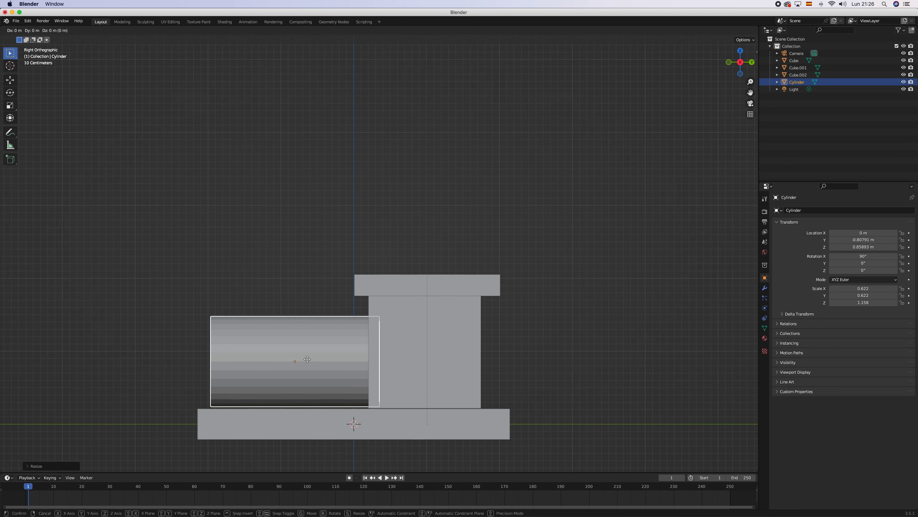
pyautogui.press('y')
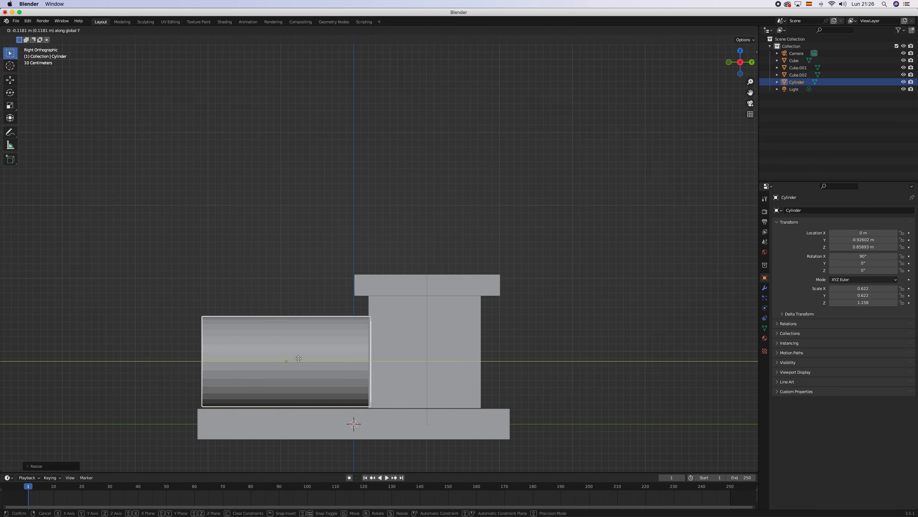
pyautogui.click(296, 358)
pyautogui.moveTo(320, 358)
pyautogui.mouseDown(button='middle')
pyautogui.moveTo(380, 346)
pyautogui.moveTo(336, 354)
pyautogui.mouseUp(button='middle')
pyautogui.press('KP_1')
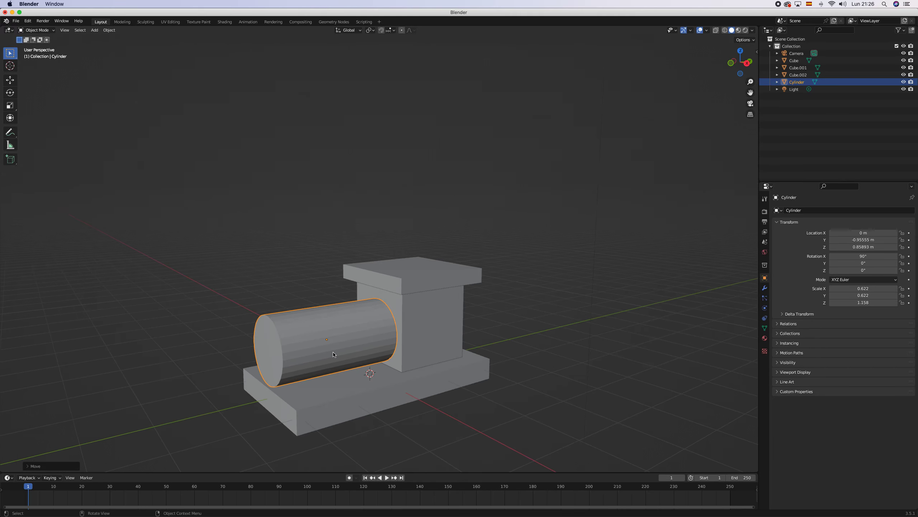
# Add a second cylinder mesh to the scene
pyautogui.click(252, 266)
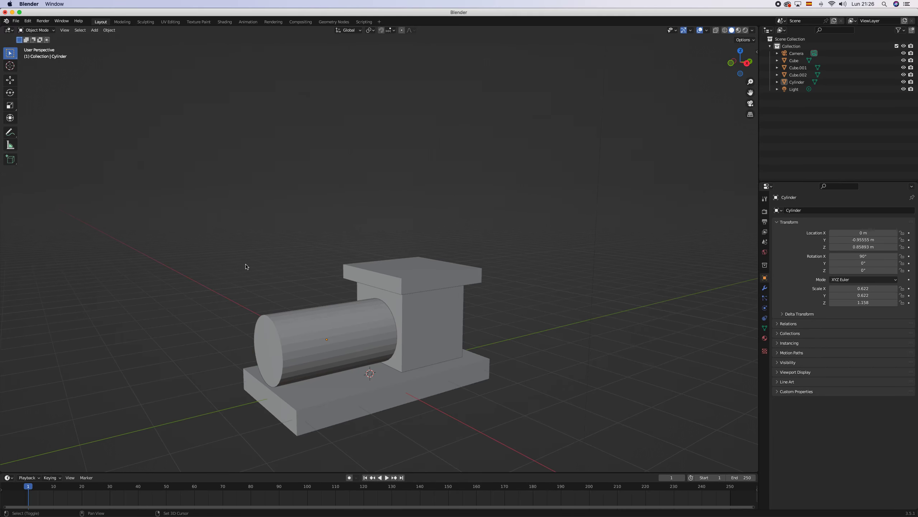
pyautogui.hotkey('shift', 'a')
pyautogui.moveTo(256, 270)
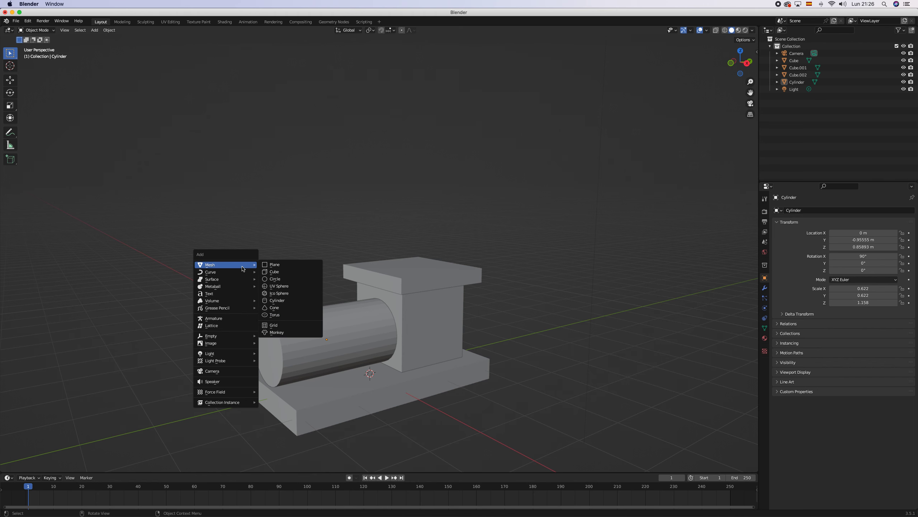
pyautogui.click(279, 301)
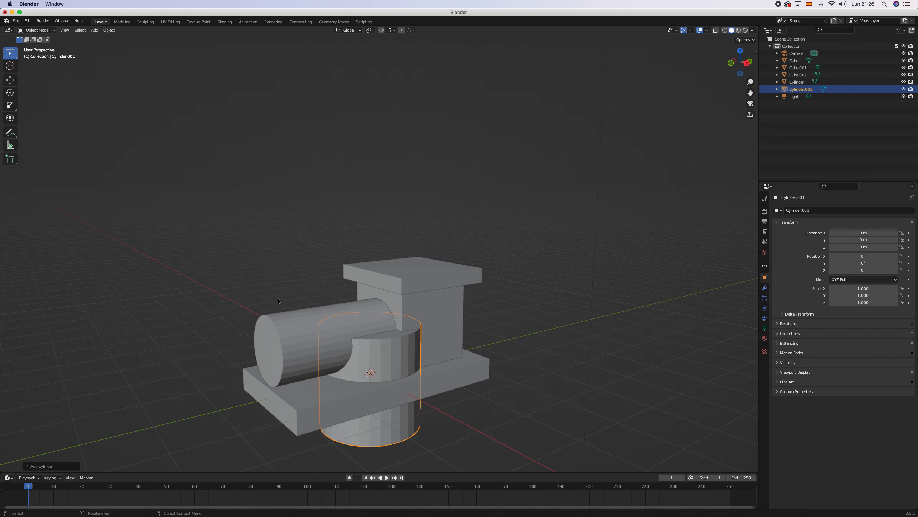
# Raise the new upright cylinder to about Z 1.864 m and shift it forward to about Y -1.12 m, above the horizontal cylinder
pyautogui.press('KP_3')
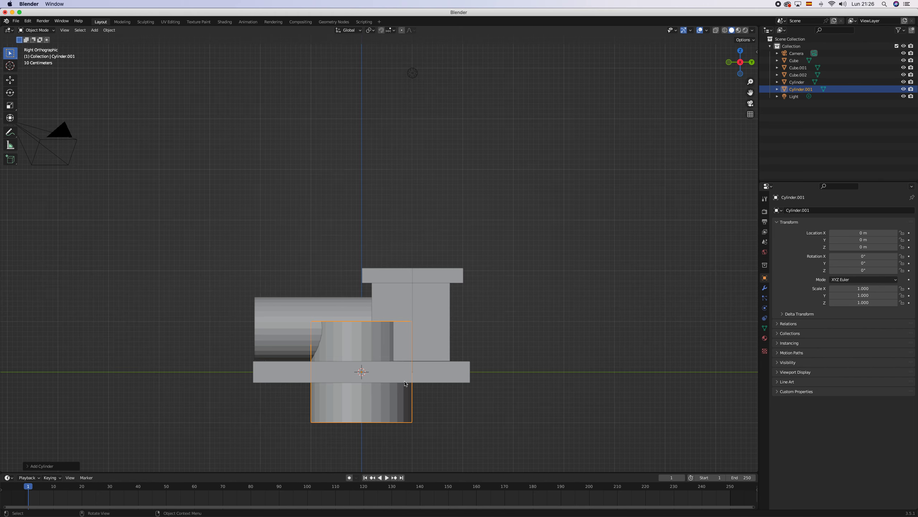
pyautogui.press('g')
pyautogui.press('z')
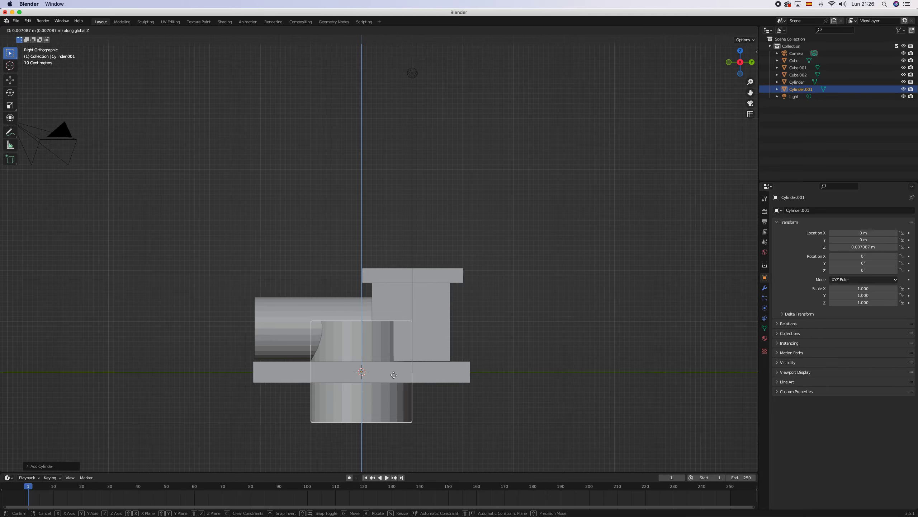
pyautogui.click(387, 285)
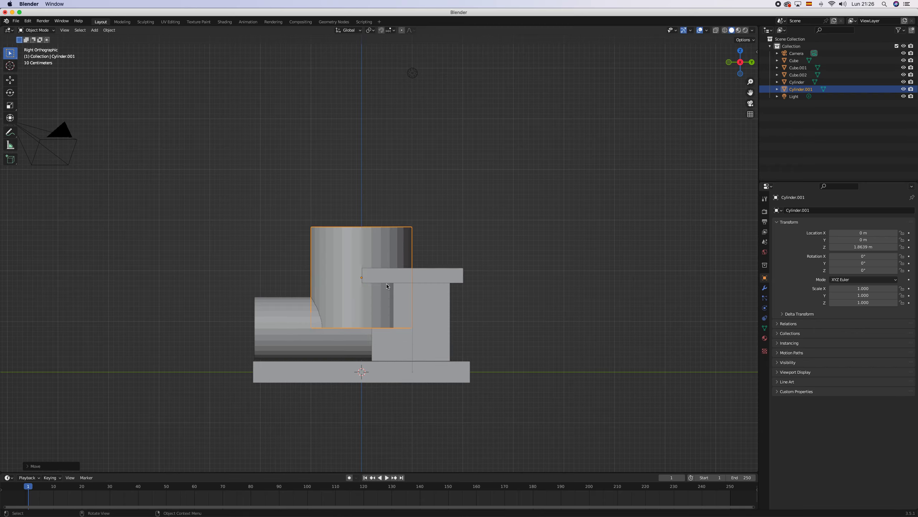
pyautogui.press('g')
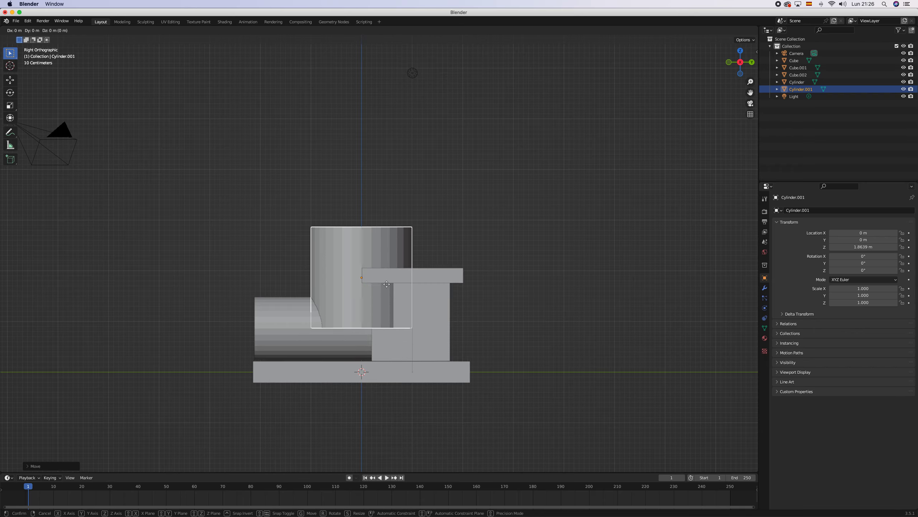
pyautogui.click(330, 287)
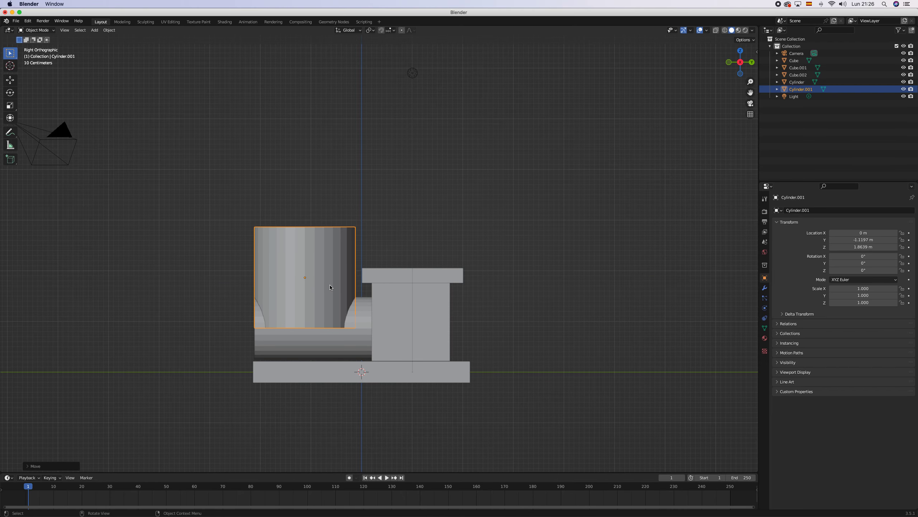
# Shrink the upright cylinder uniformly to a scale of about 0.428 and slide it along Y to about -1.453 m
pyautogui.press('s')
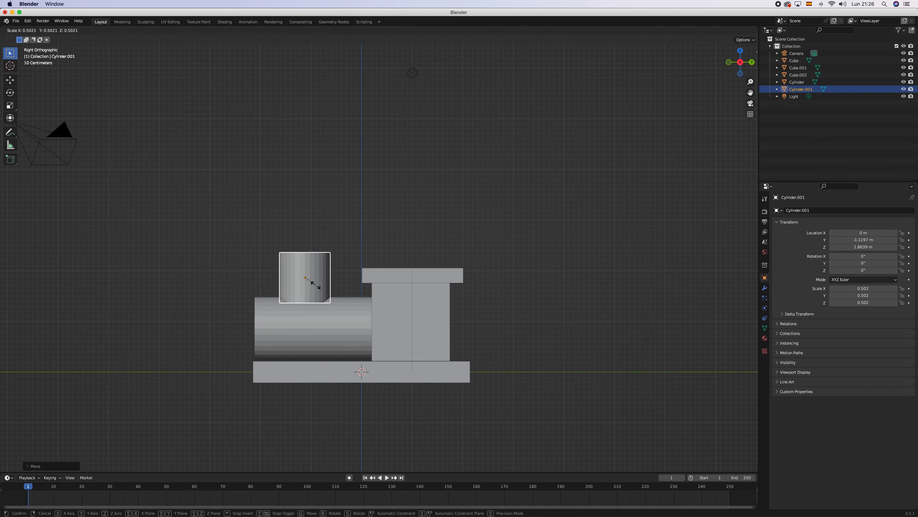
pyautogui.click(314, 287)
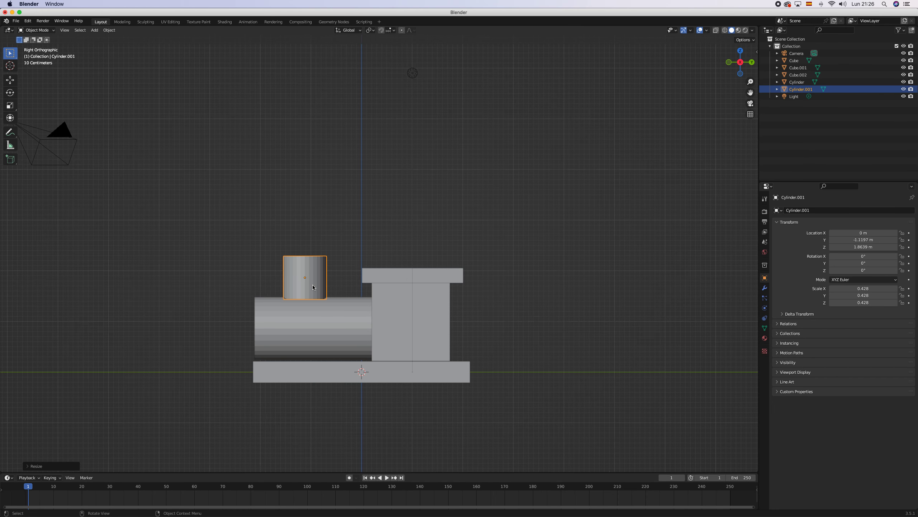
pyautogui.press('g')
pyautogui.press('y')
pyautogui.click(300, 299)
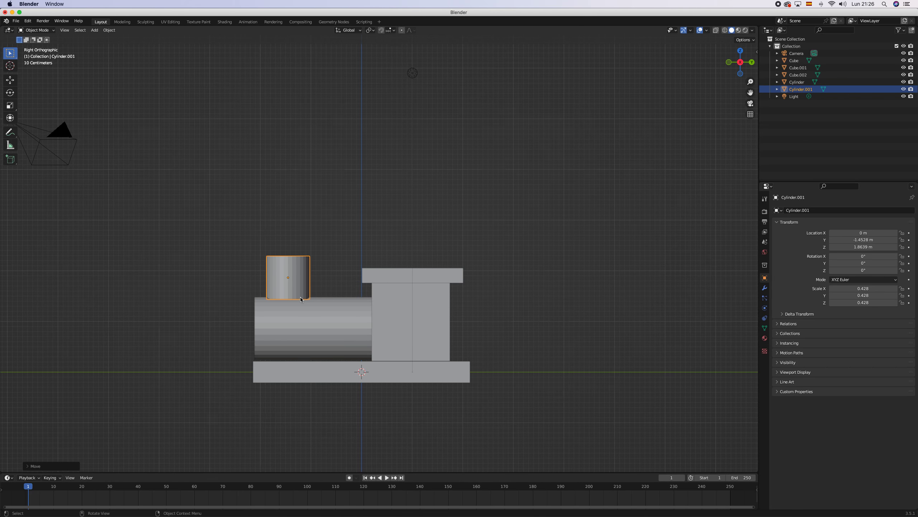
# Lower the upright cylinder along Z to about 1.737 m so its base sinks into the horizontal cylinder
pyautogui.press('KP_1')
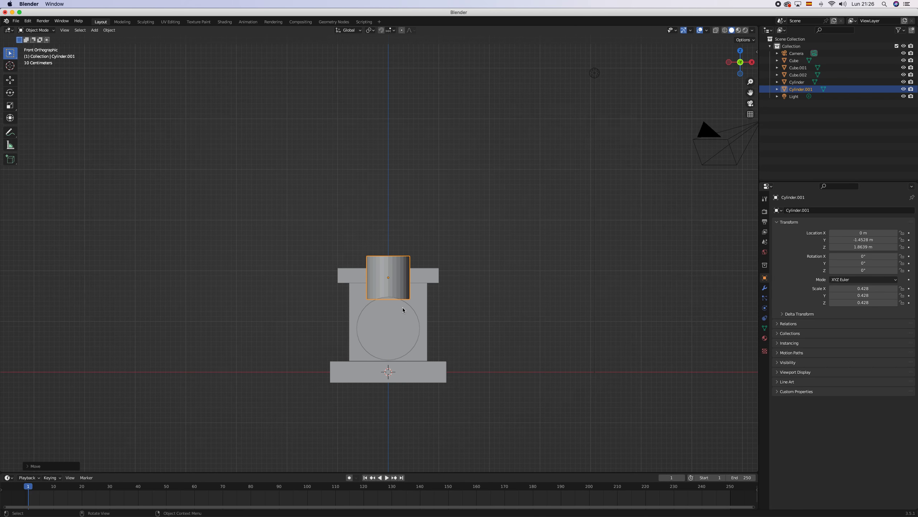
pyautogui.scroll(2, 403, 307)
pyautogui.scroll(1, 402, 307)
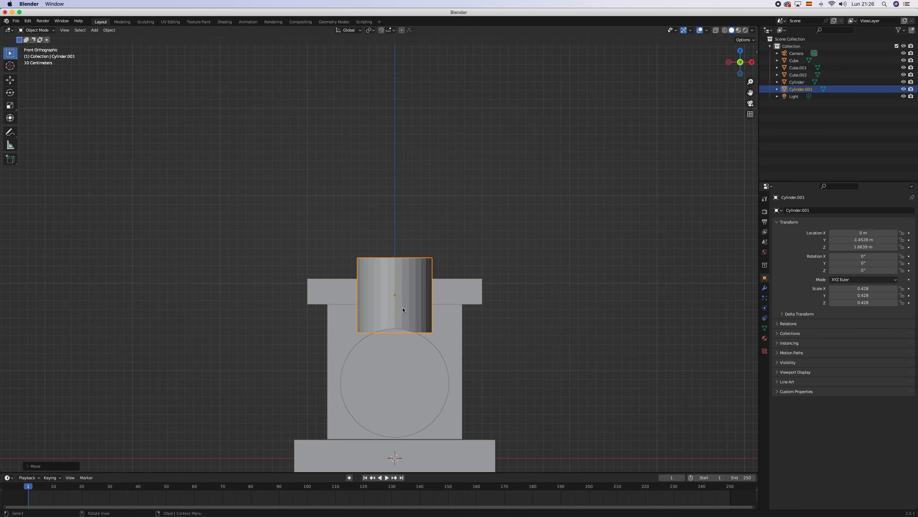
pyautogui.press('g')
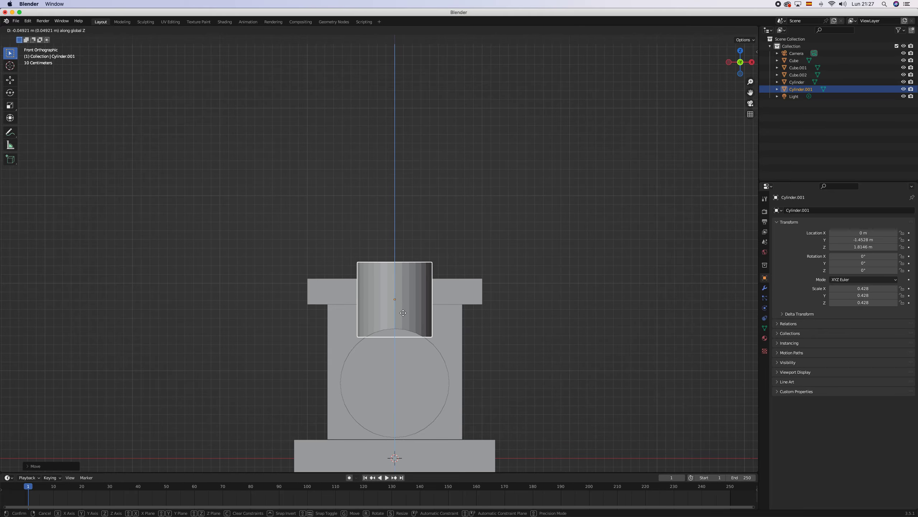
pyautogui.click(404, 321)
# Scale the upright chimney cylinder down uniformly to about 0.361
pyautogui.moveTo(403, 320); pyautogui.dragTo(422, 322, button='middle')
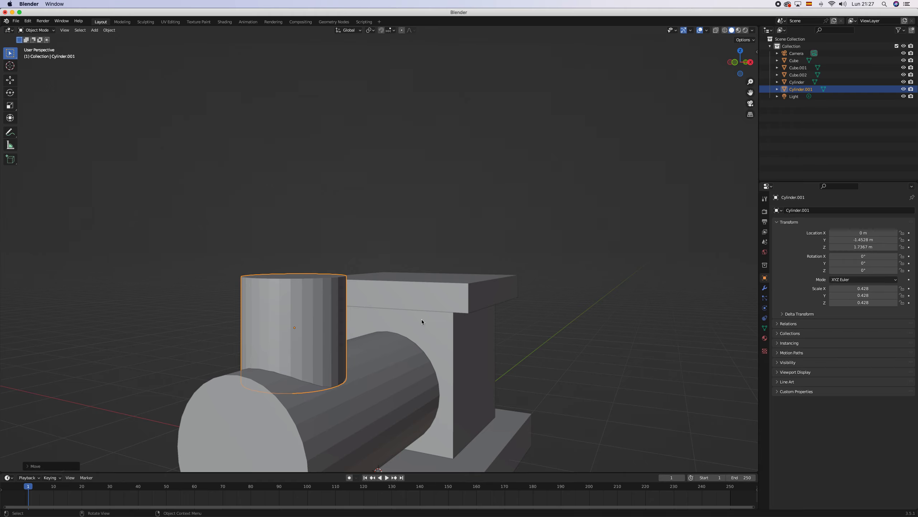
pyautogui.moveTo(429, 316); pyautogui.dragTo(367, 338, button='middle')
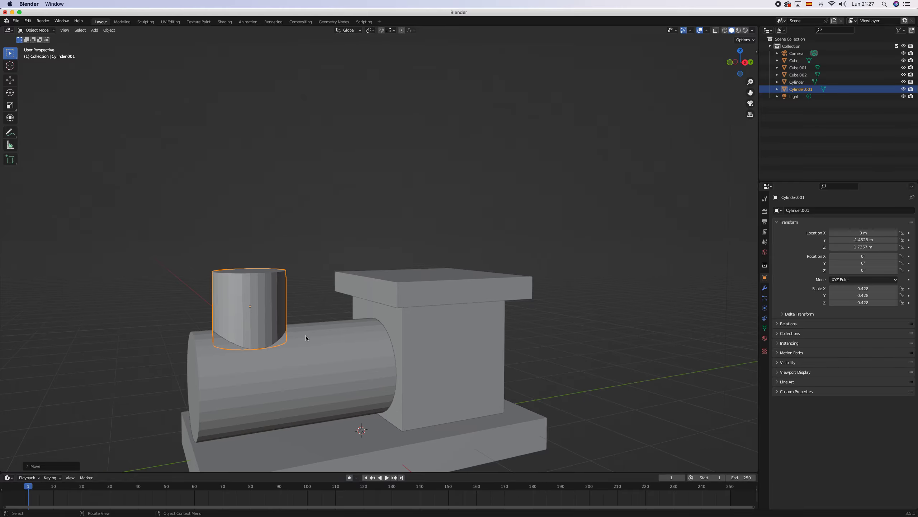
pyautogui.press('s')
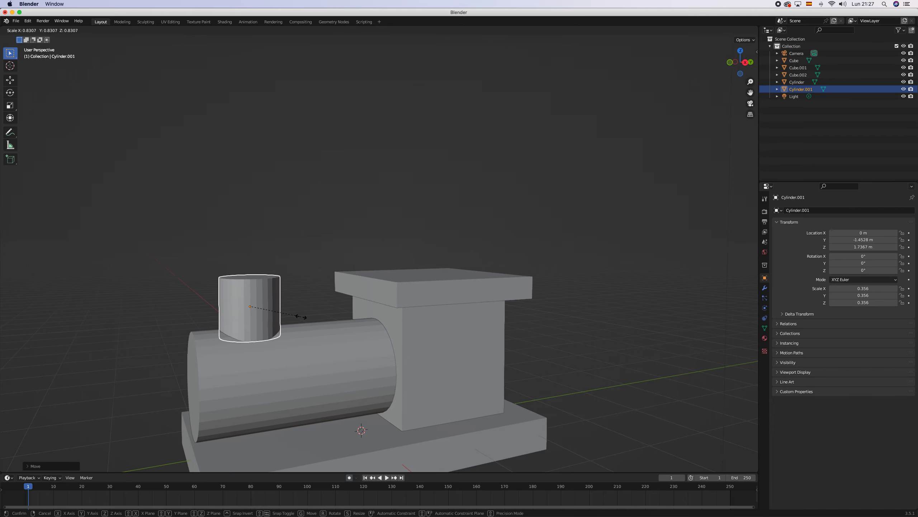
pyautogui.click(304, 317)
# Add a third cylinder mesh to the scene for the chimney's cap
pyautogui.moveTo(303, 317); pyautogui.dragTo(269, 246, button='middle')
pyautogui.click(269, 246)
pyautogui.press('a')
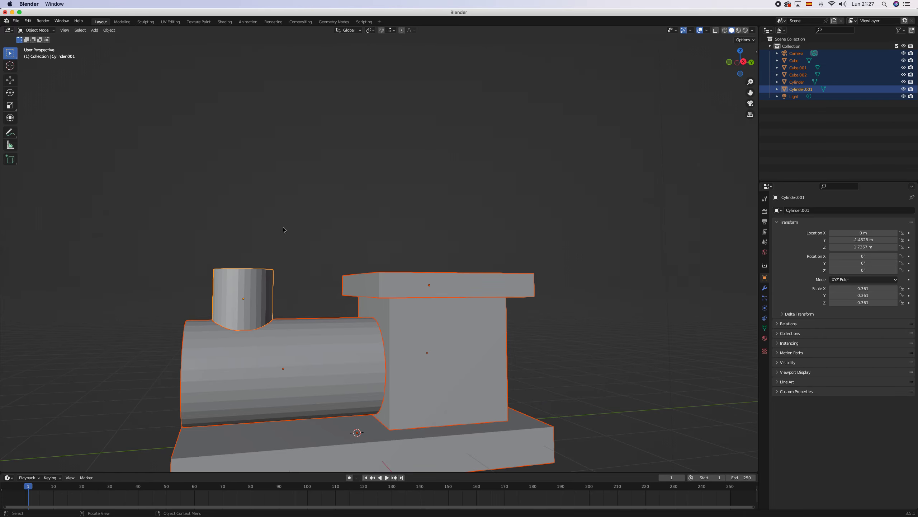
pyautogui.hotkey('shift', 'a')
pyautogui.moveTo(284, 229)
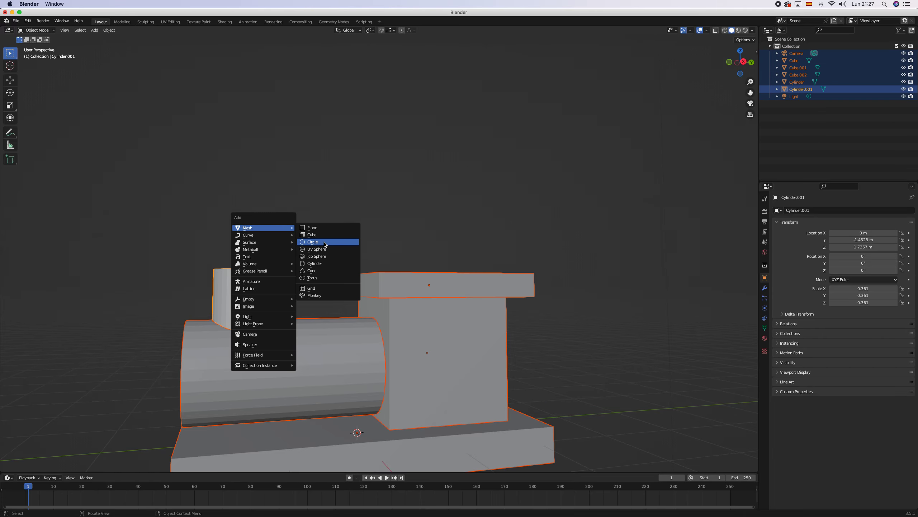
pyautogui.click(323, 263)
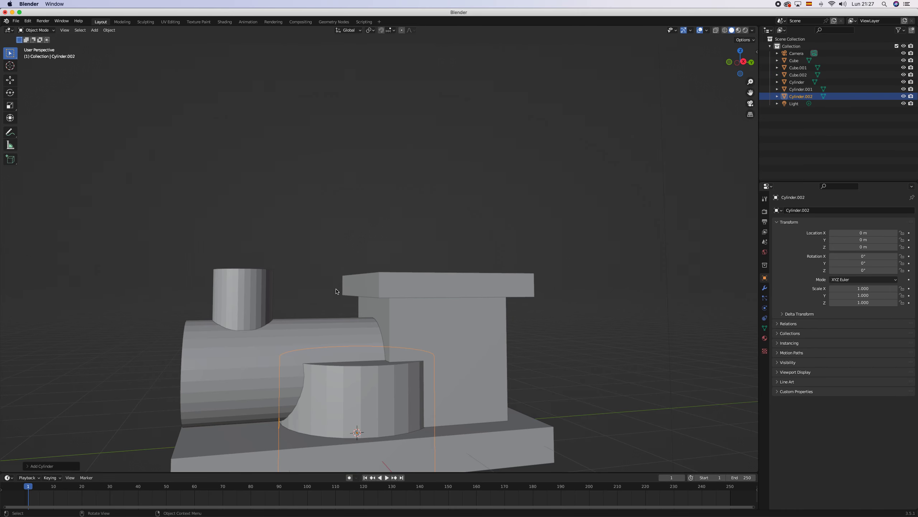
# Raise the third cylinder to about Z 3.147 m and move it along Y to about -1.335 m, above the chimney
pyautogui.press('g')
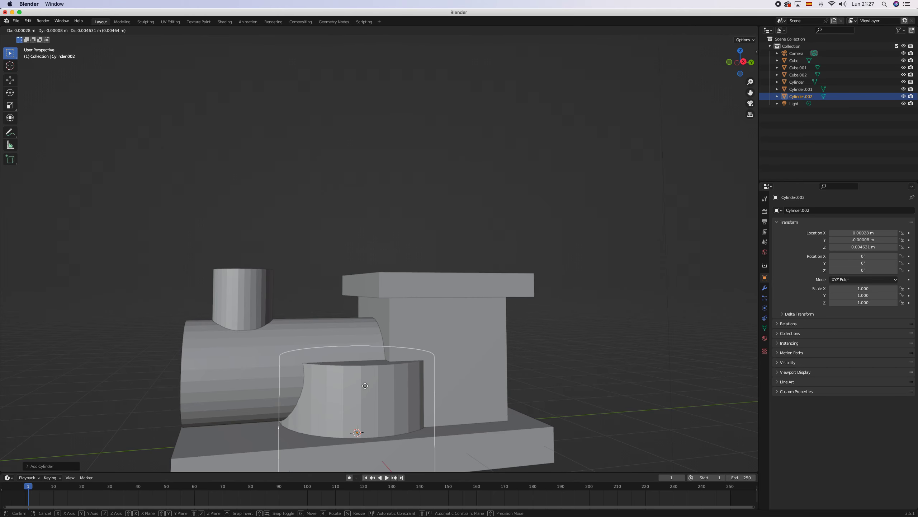
pyautogui.press('z')
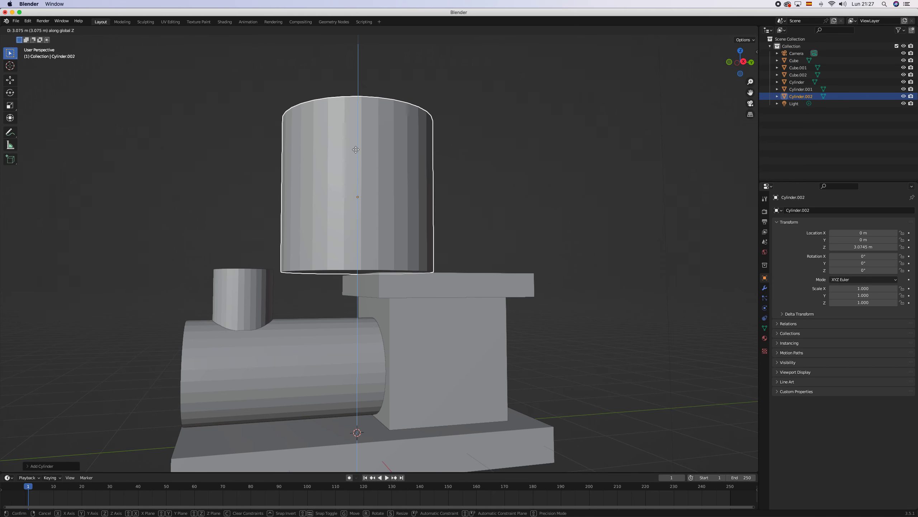
pyautogui.click(356, 145)
pyautogui.press('g')
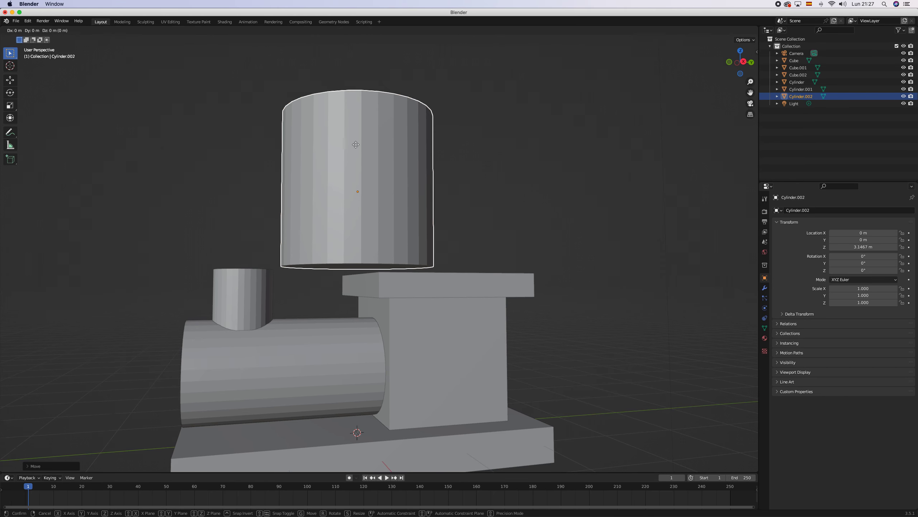
pyautogui.press('y')
pyautogui.click(253, 156)
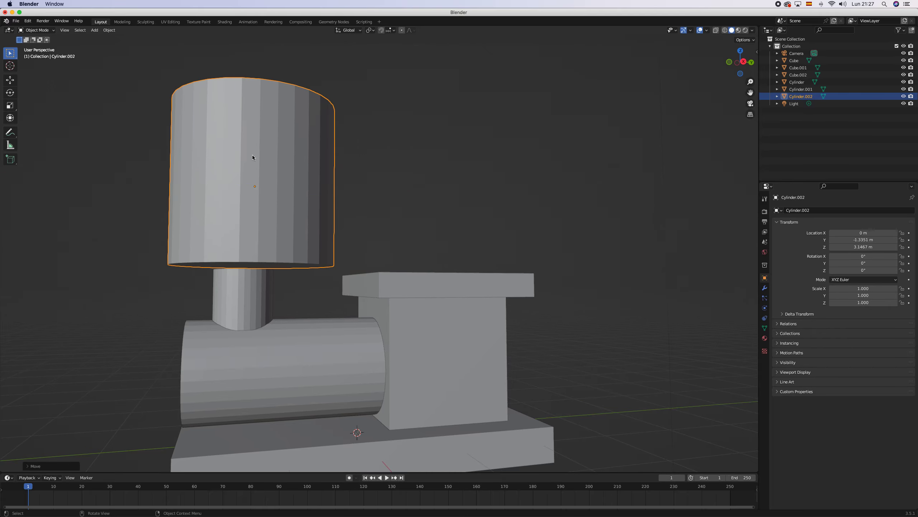
# Scale the third cylinder uniformly to about 0.523 and lower it to about Z 2.615 m, onto the chimney's top
pyautogui.press('KP_1')
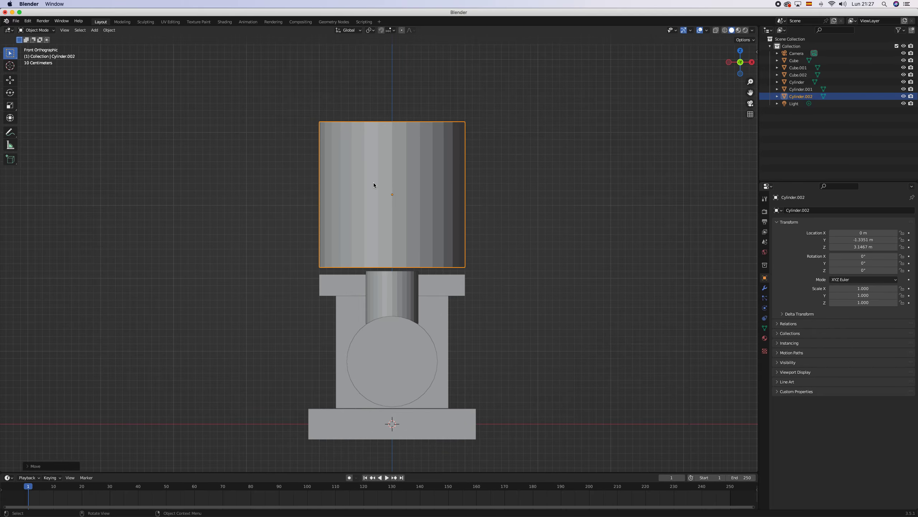
pyautogui.press('s')
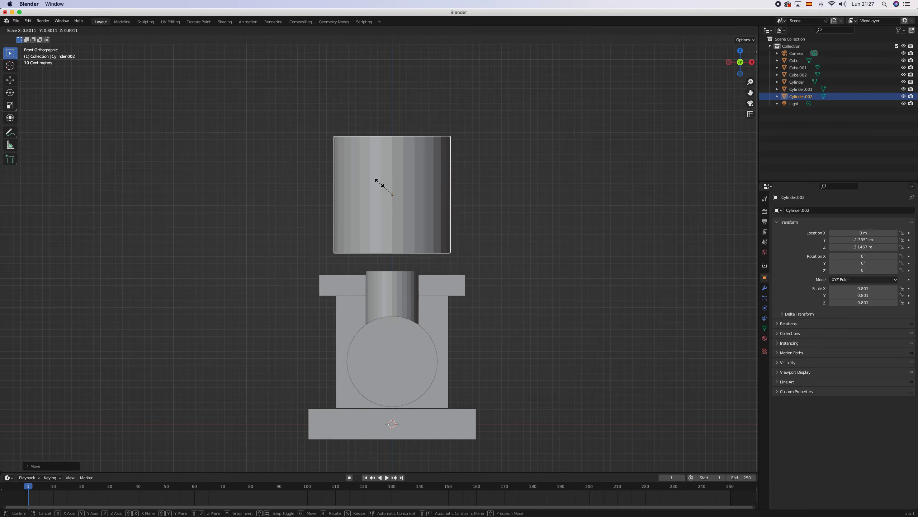
pyautogui.click(386, 185)
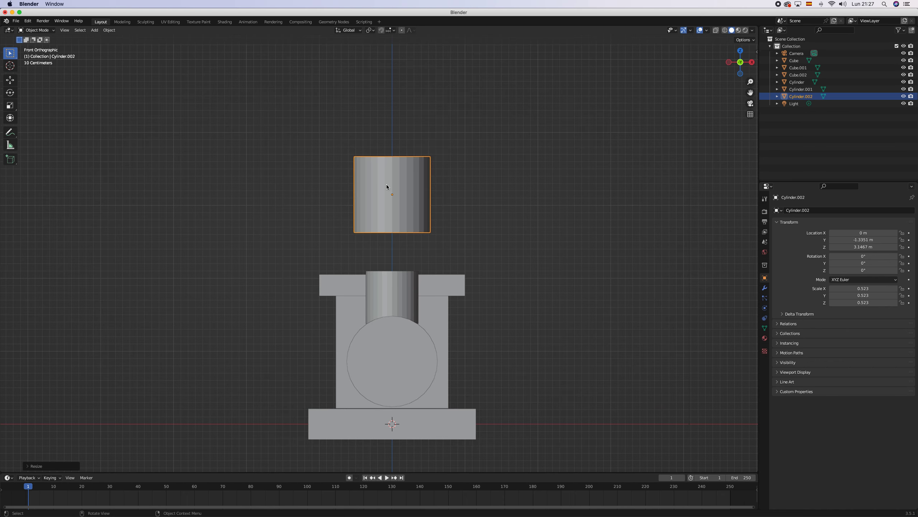
pyautogui.press('g')
pyautogui.press('z')
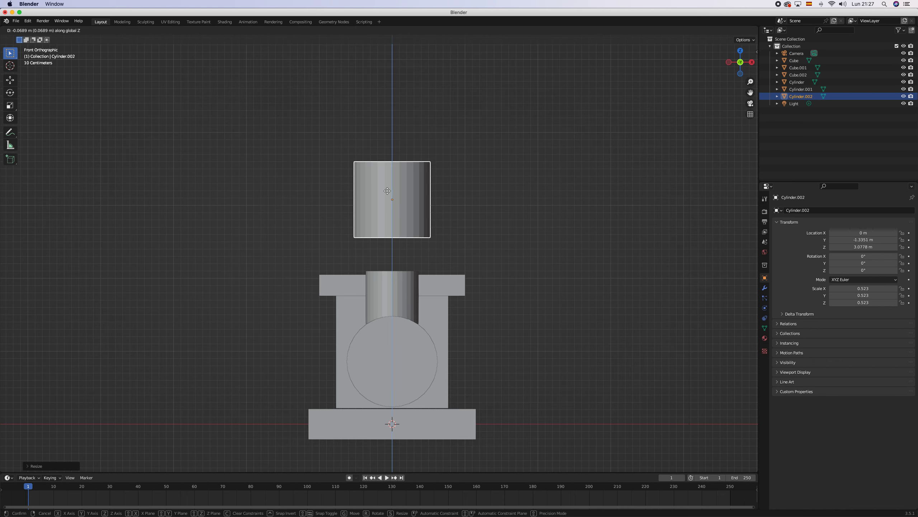
pyautogui.click(401, 226)
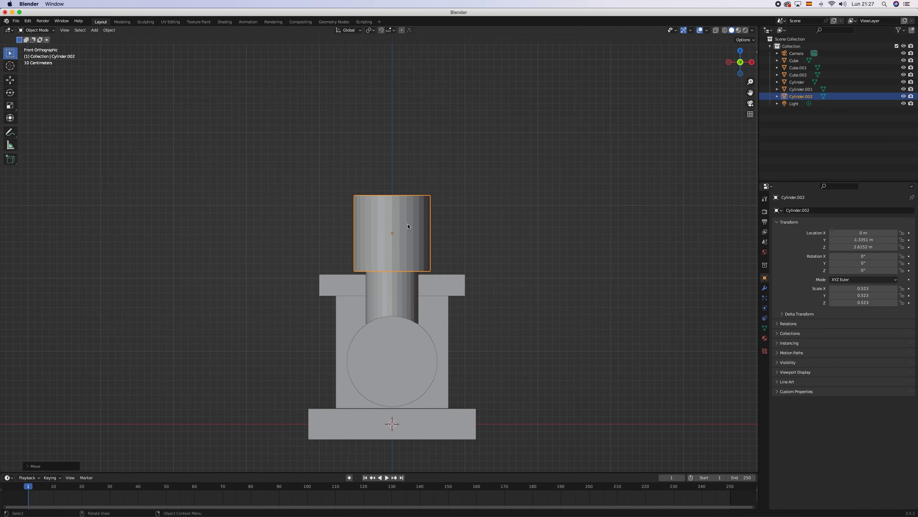
# Center the third cylinder over the chimney by sliding it along Y to about -1.458 m
pyautogui.moveTo(456, 234); pyautogui.dragTo(307, 250, button='middle')
pyautogui.press('KP_3')
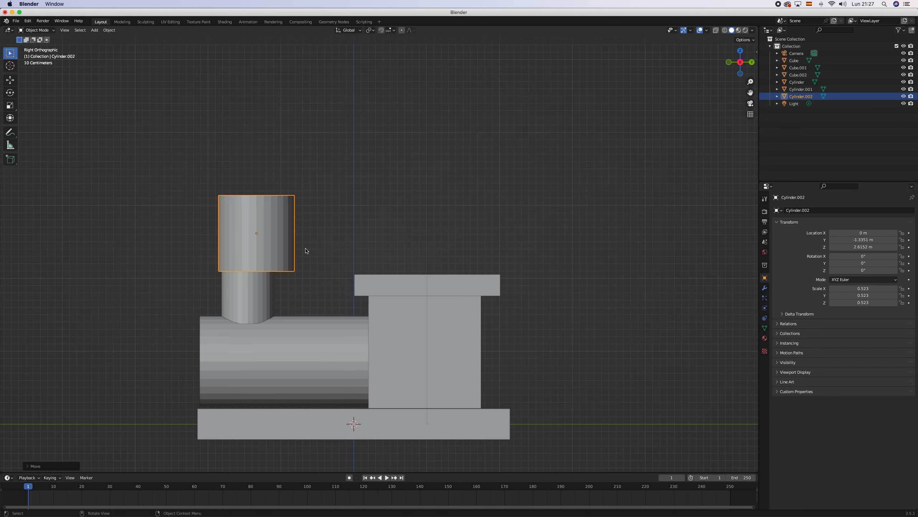
pyautogui.scroll(1, 295, 257)
pyautogui.press('g')
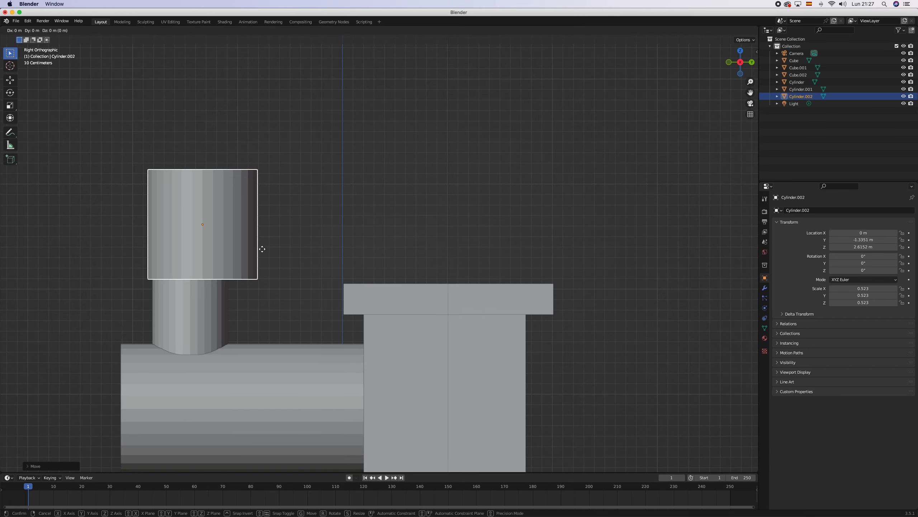
pyautogui.press('y')
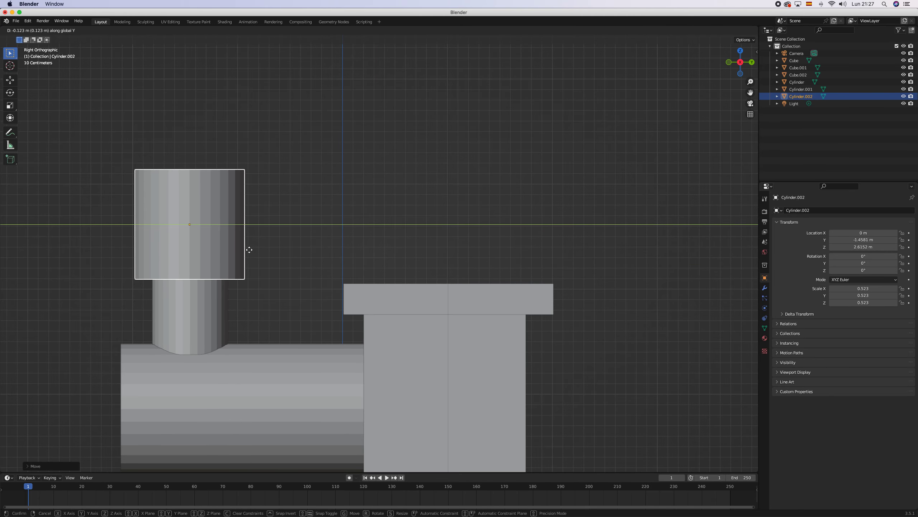
pyautogui.click(249, 251)
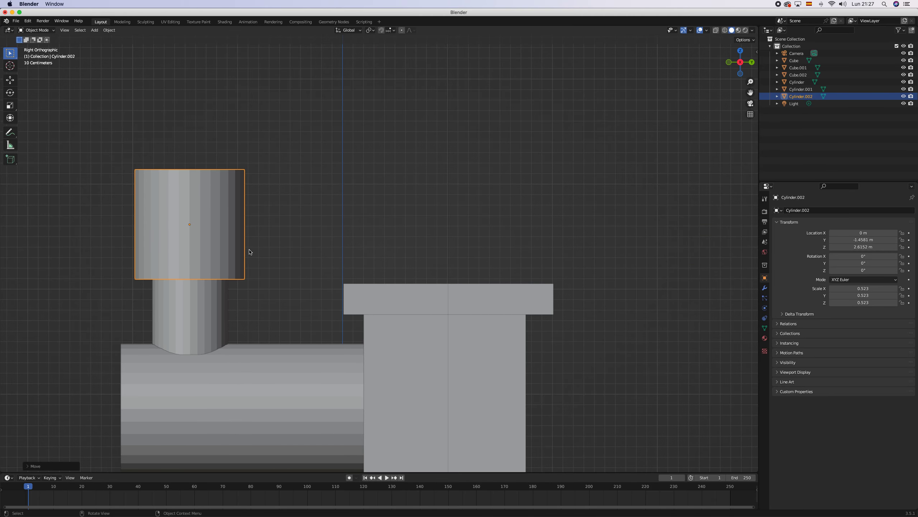
# Flatten the third cylinder along Z into a disc with a Z scale of about 0.111
pyautogui.press('s')
pyautogui.press('z')
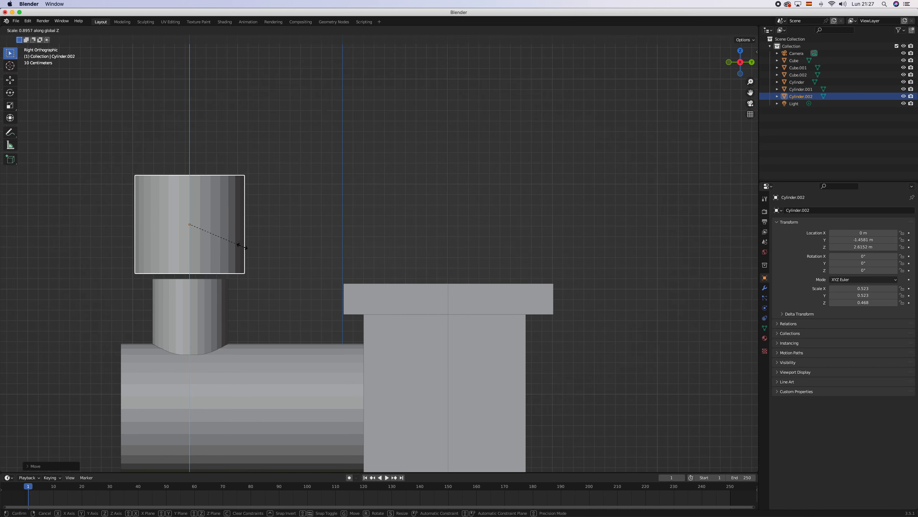
pyautogui.click(206, 228)
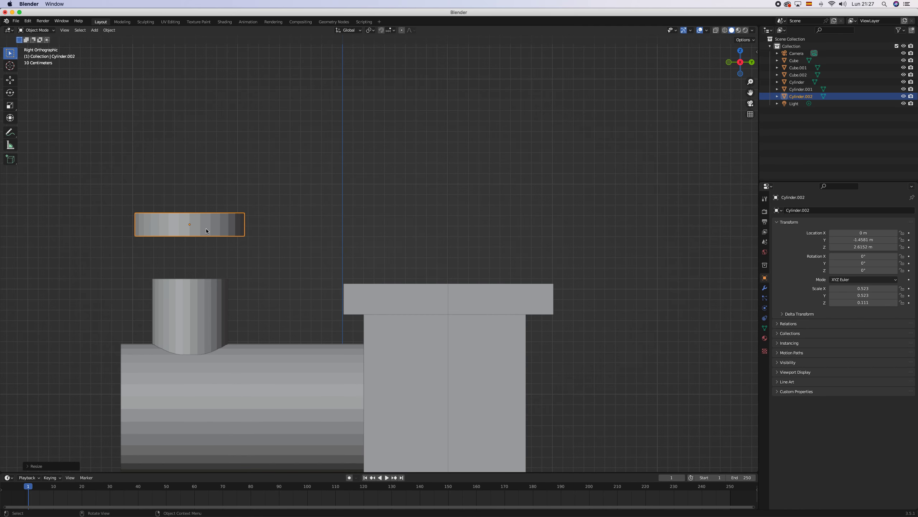
# Lower the flattened disc along Z to about 2.209 m so it caps the chimney
pyautogui.press('g')
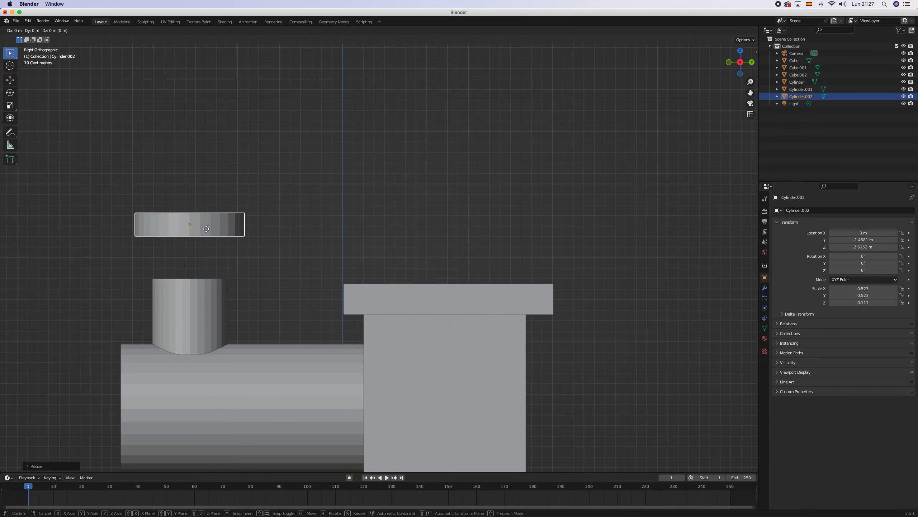
pyautogui.press('z')
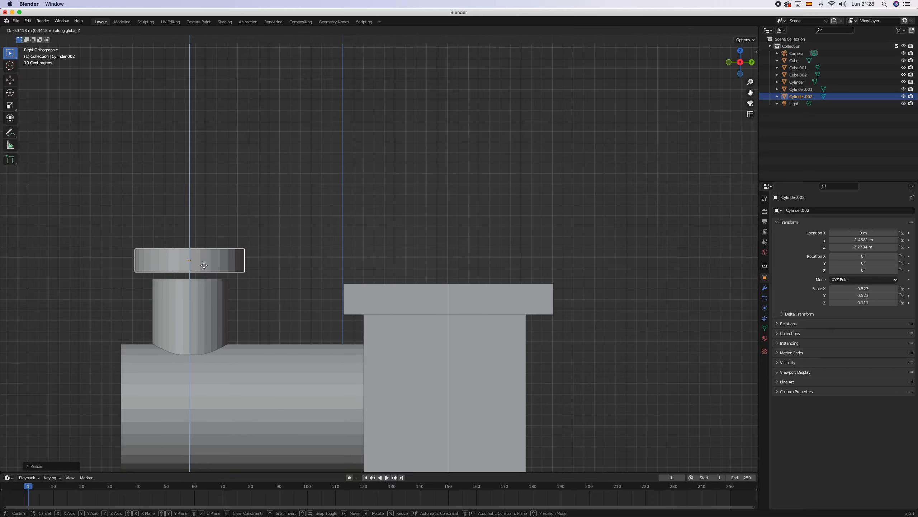
pyautogui.click(203, 269)
pyautogui.moveTo(203, 269); pyautogui.dragTo(297, 284, button='middle')
pyautogui.scroll(-5, 303, 267)
pyautogui.scroll(1, 299, 285)
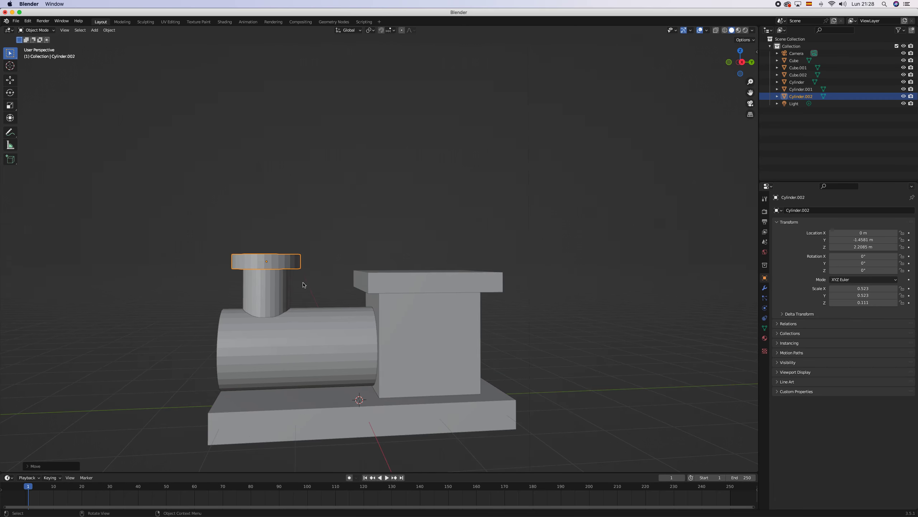
# Raise the roof plate along Z to about 2.537 m, leaving room above the cab
pyautogui.click(456, 281)
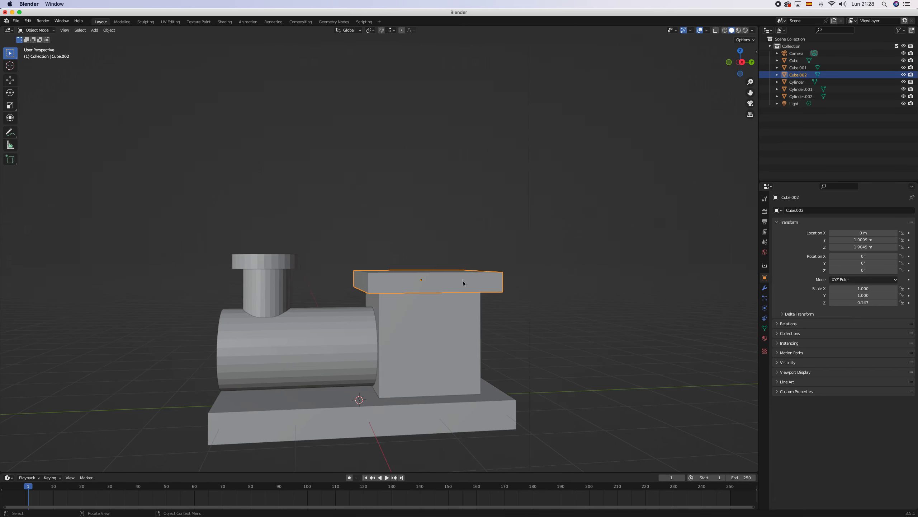
pyautogui.press('KP_3')
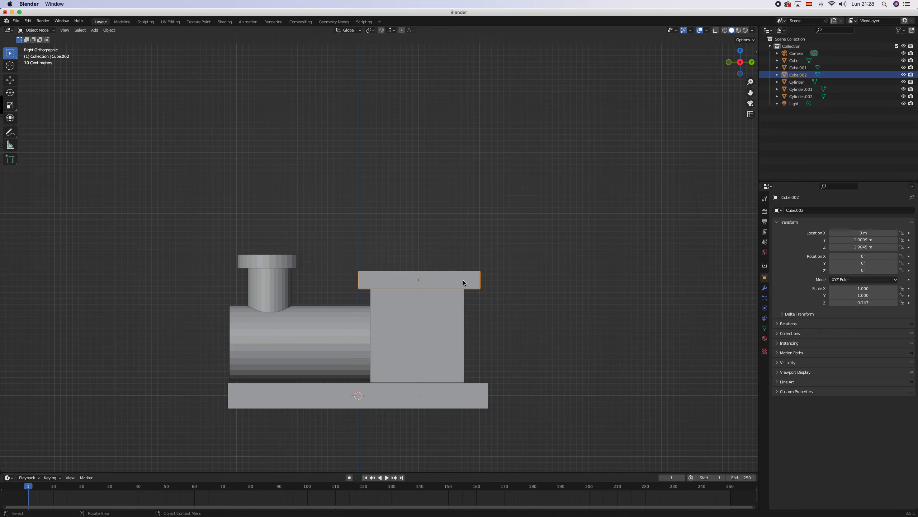
pyautogui.press('g')
pyautogui.press('z')
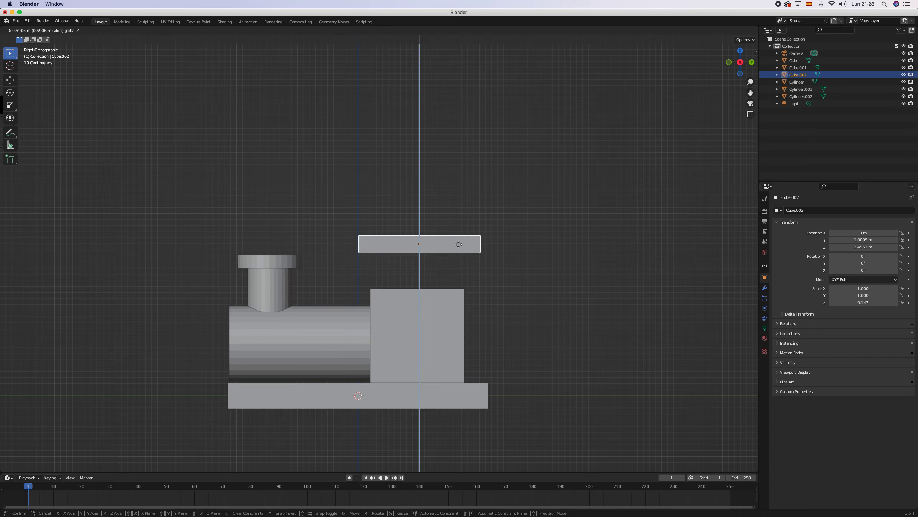
pyautogui.click(458, 241)
# Stretch the cab along Z to a scale of about 1.032 and raise it to about Z 1.249 m, onto the base slab
pyautogui.click(459, 313)
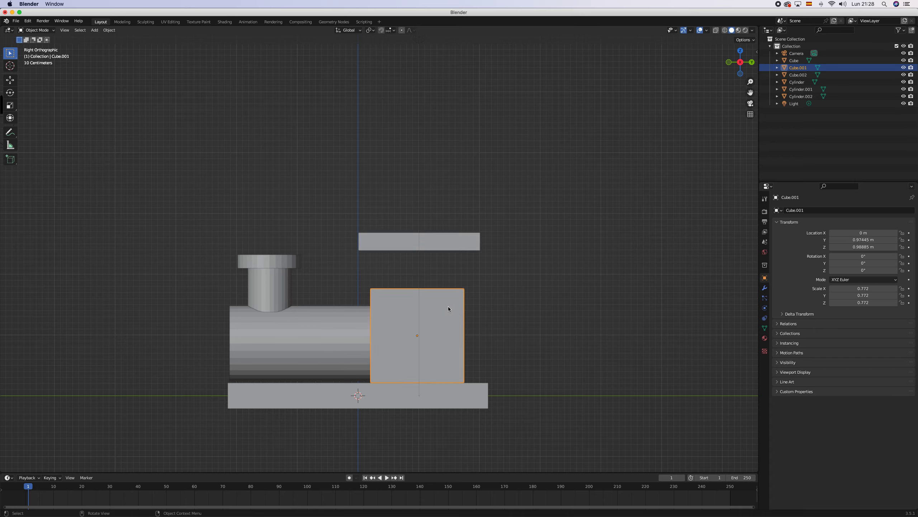
pyautogui.press('s')
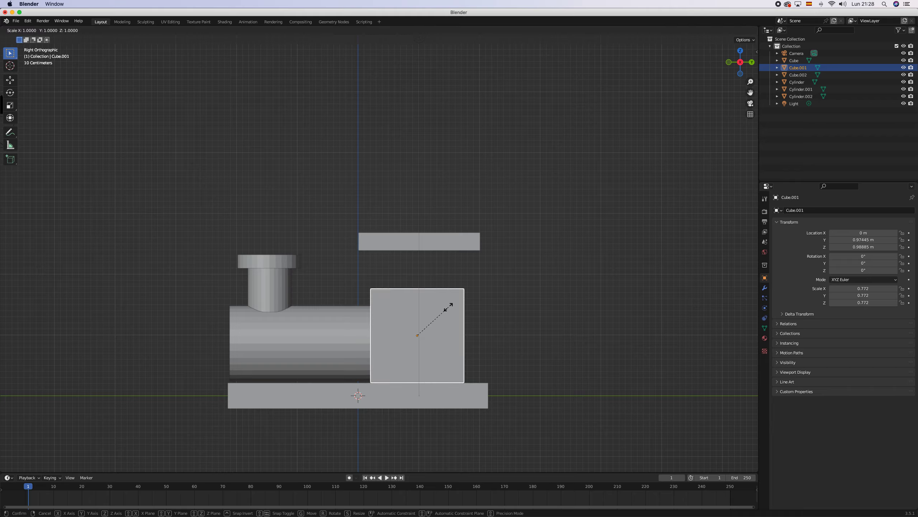
pyautogui.press('z')
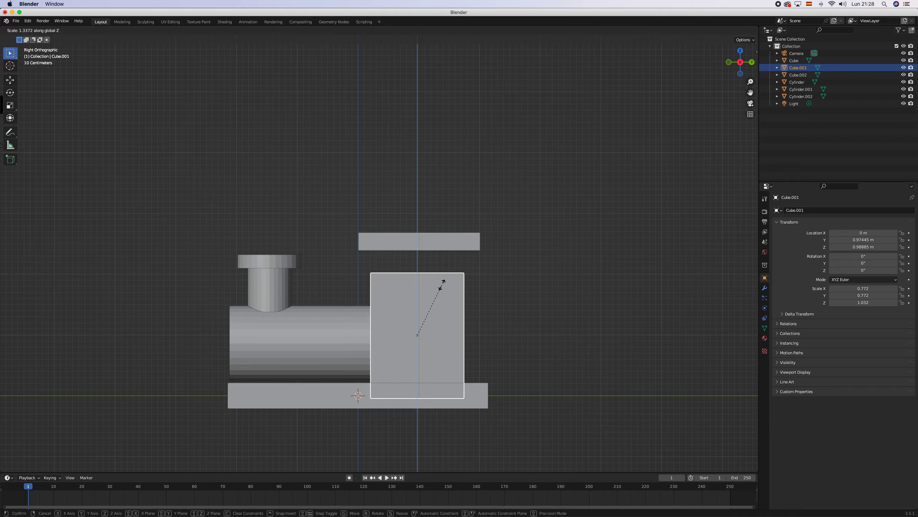
pyautogui.click(442, 286)
pyautogui.press('g')
pyautogui.press('z')
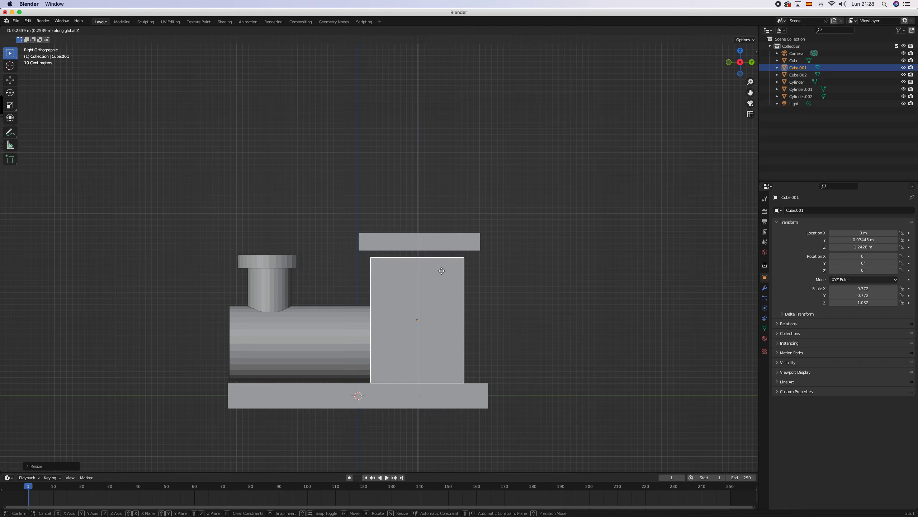
pyautogui.click(441, 270)
# Stretch the cab further to a Z scale of about 1.269 and raise it to about Z 1.48 m to rest on the base
pyautogui.press('s')
pyautogui.press('z')
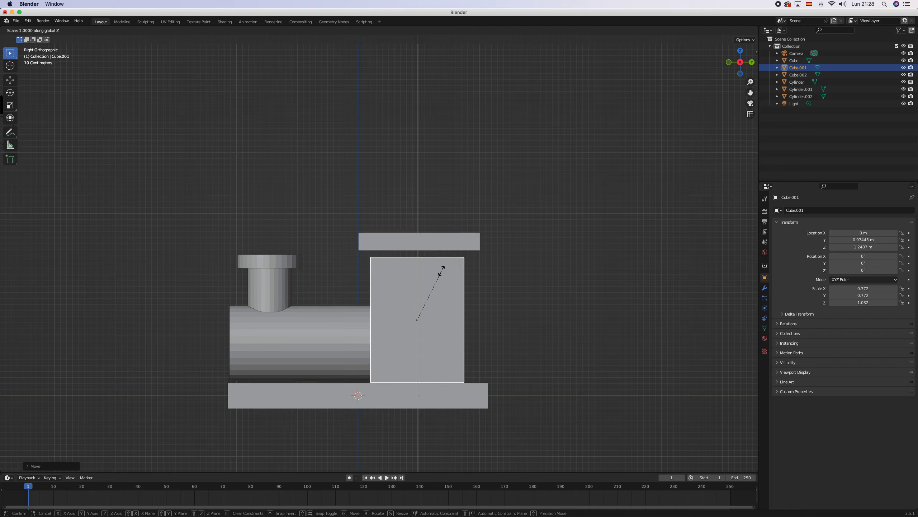
pyautogui.click(444, 262)
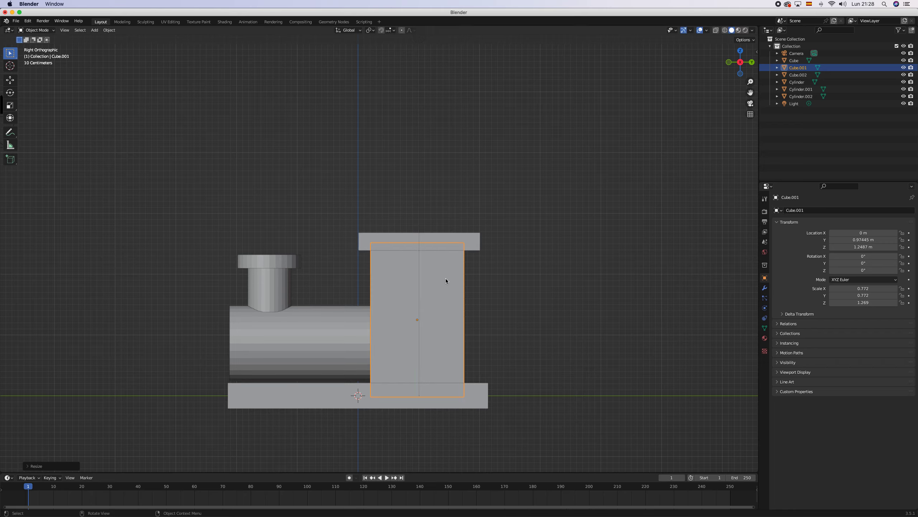
pyautogui.press('g')
pyautogui.press('z')
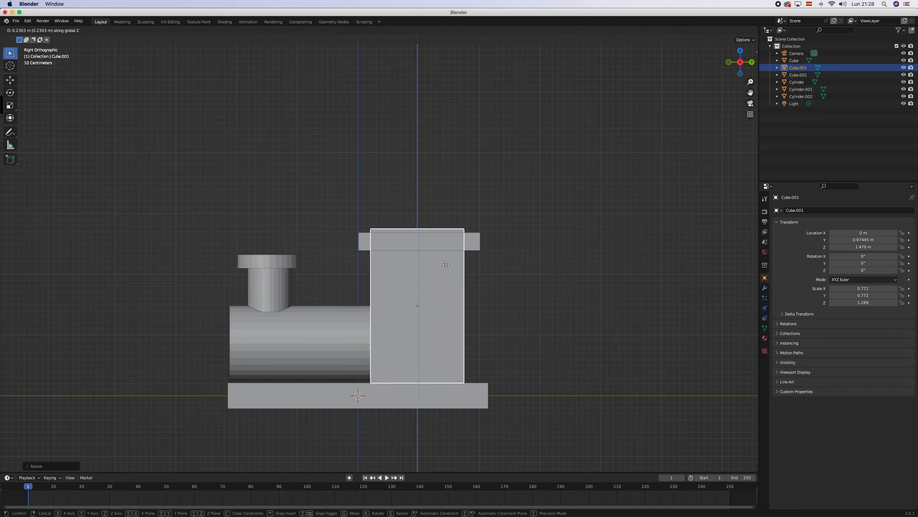
pyautogui.click(447, 264)
# Raise the roof plate along Z to about 2.903 m so it sits on top of the taller cab
pyautogui.click(477, 245)
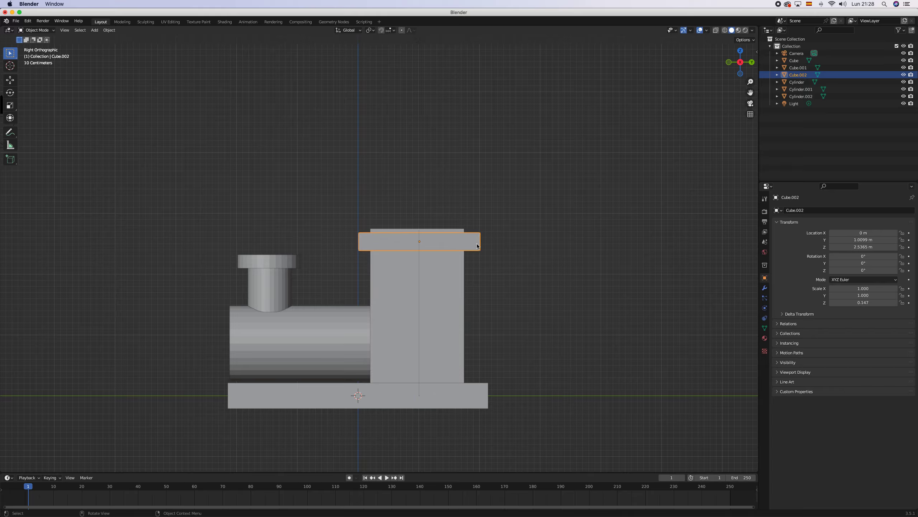
pyautogui.press('g')
pyautogui.press('z')
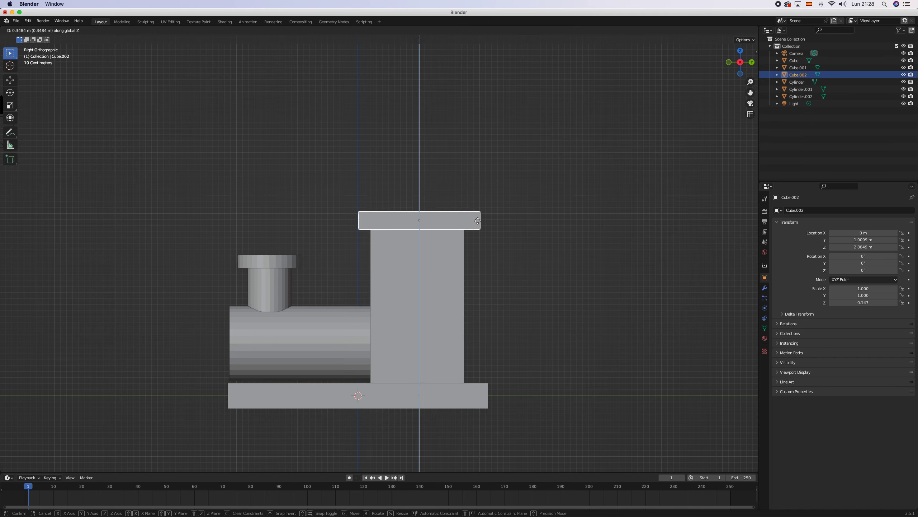
pyautogui.click(479, 224)
pyautogui.moveTo(458, 316); pyautogui.dragTo(500, 318, button='middle')
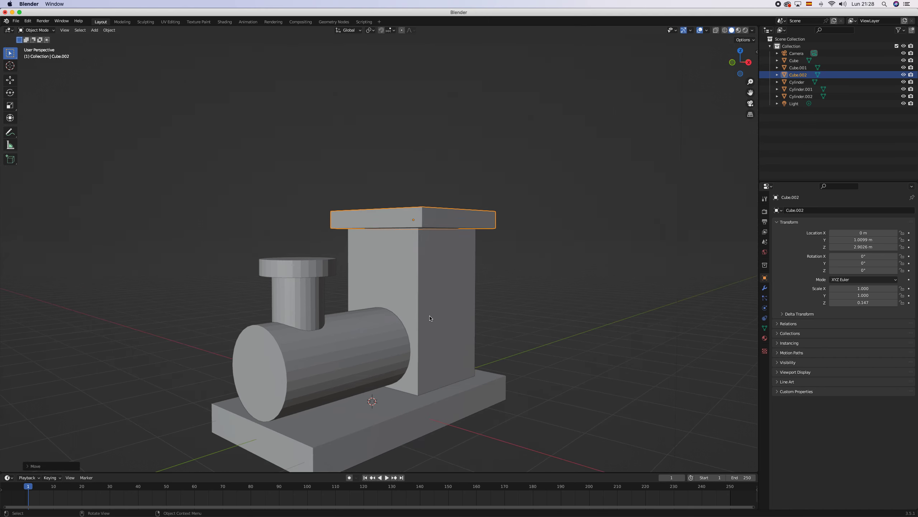
pyautogui.scroll(3, 438, 306)
pyautogui.moveTo(438, 306); pyautogui.dragTo(453, 372, button='middle')
pyautogui.scroll(4, 416, 262)
pyautogui.scroll(-5, 413, 260)
pyautogui.scroll(-2, 411, 331)
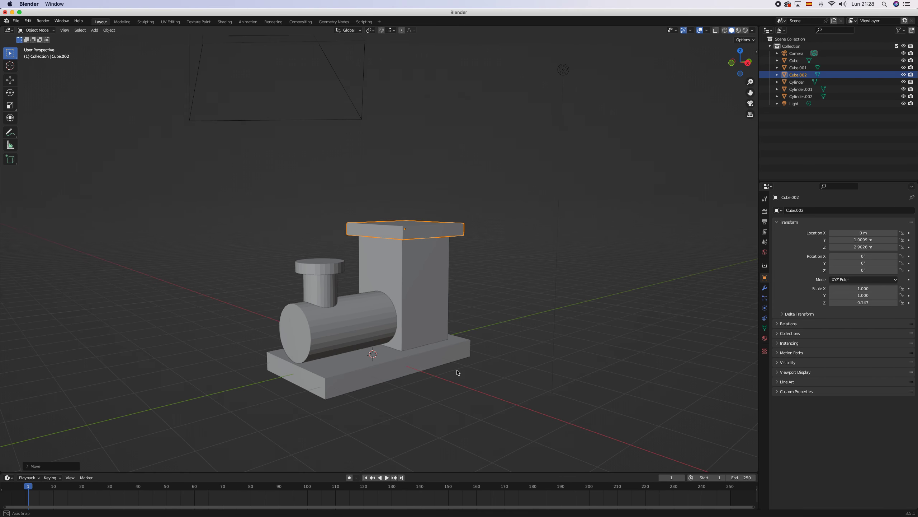
pyautogui.rightClick(481, 388)
pyautogui.press('Escape')
pyautogui.hotkey('shift', 'a')
pyautogui.moveTo(479, 377)
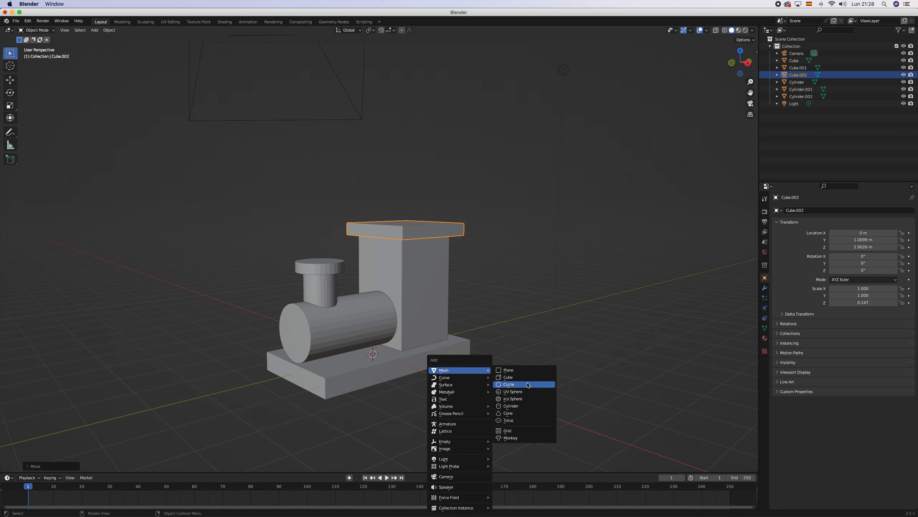
pyautogui.click(527, 387)
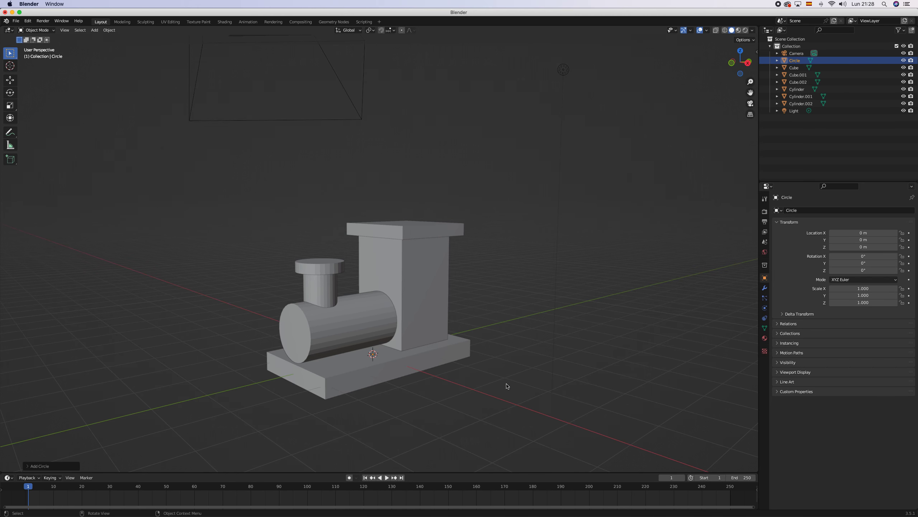
pyautogui.hotkey('ctrl', 'z')
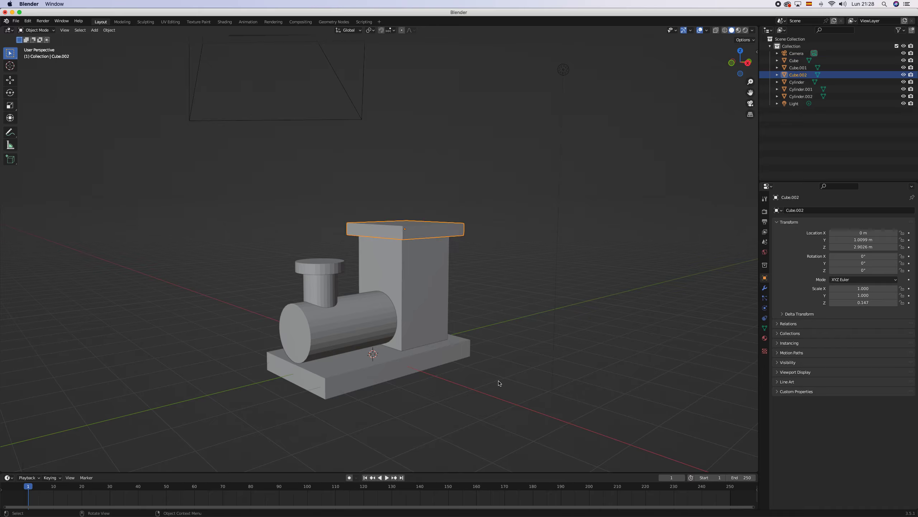
# Add a new mesh cylinder and move it along X to about 2.145 m, beside the locomotive
pyautogui.hotkey('shift', 'a')
pyautogui.moveTo(502, 370)
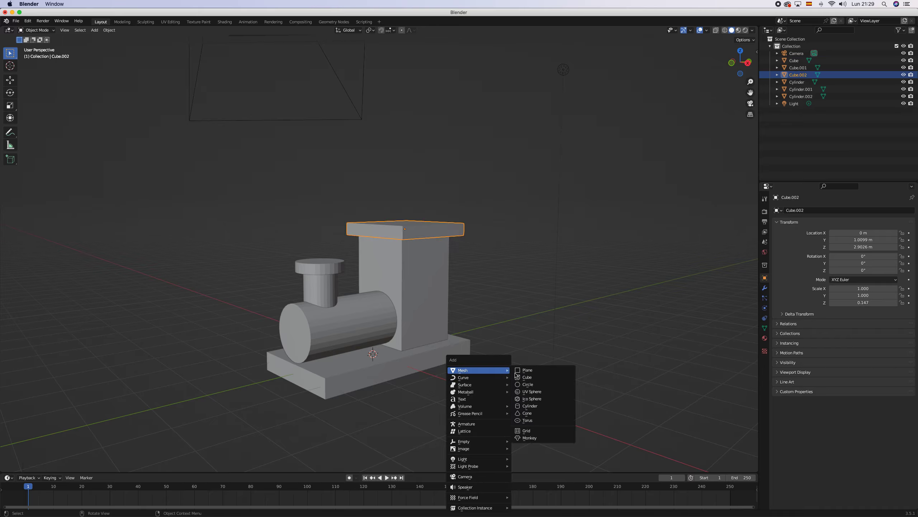
pyautogui.click(531, 405)
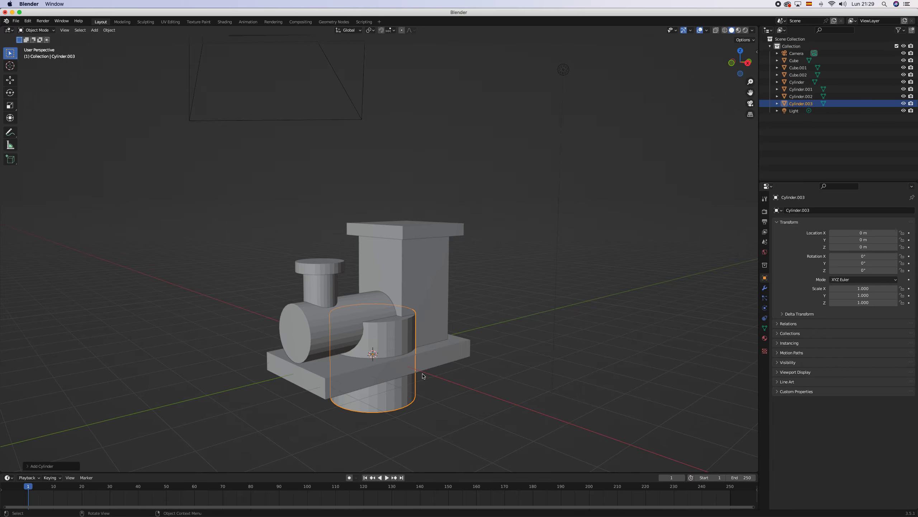
pyautogui.press('g')
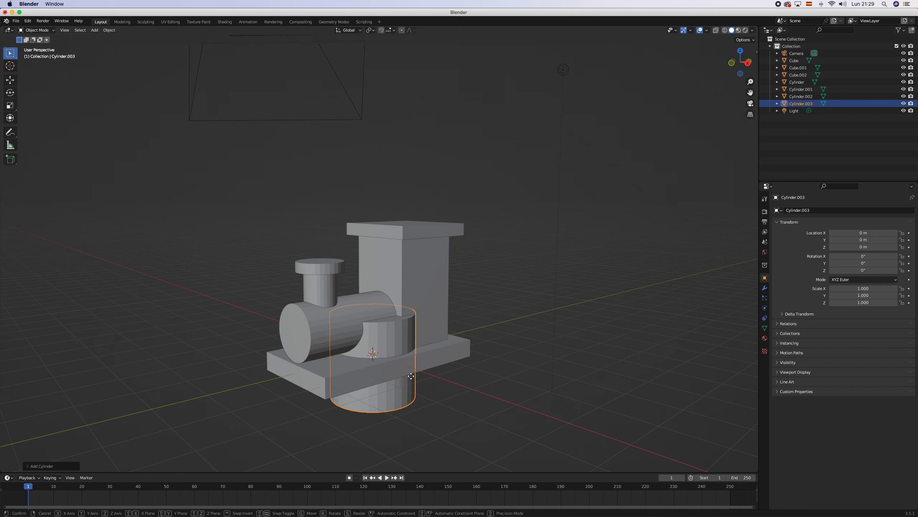
pyautogui.press('x')
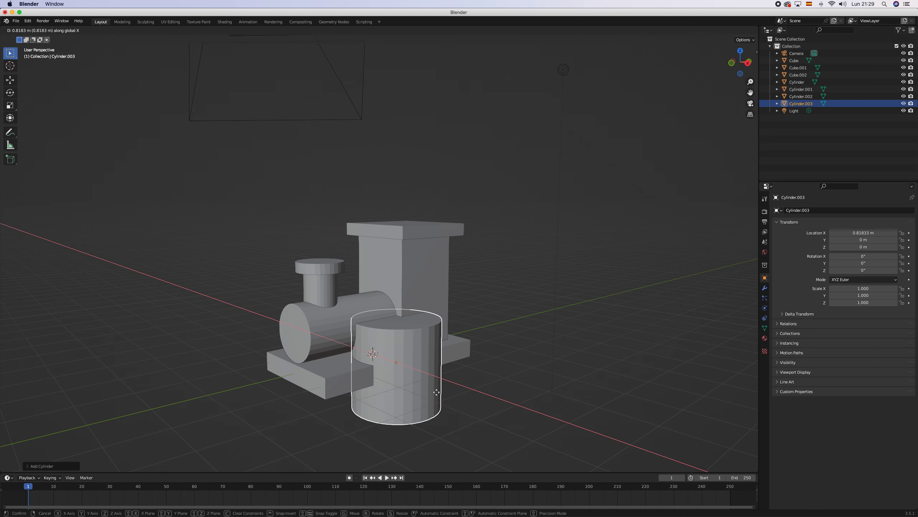
pyautogui.click(471, 416)
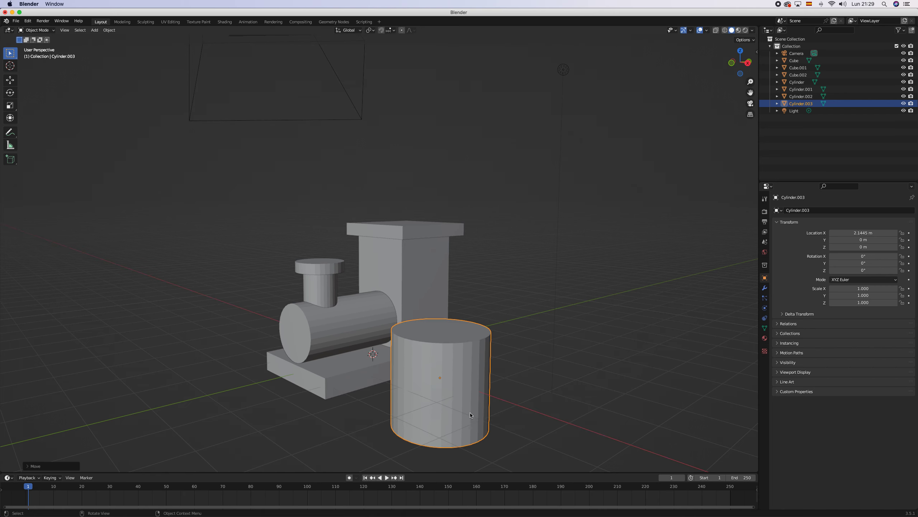
pyautogui.press('r')
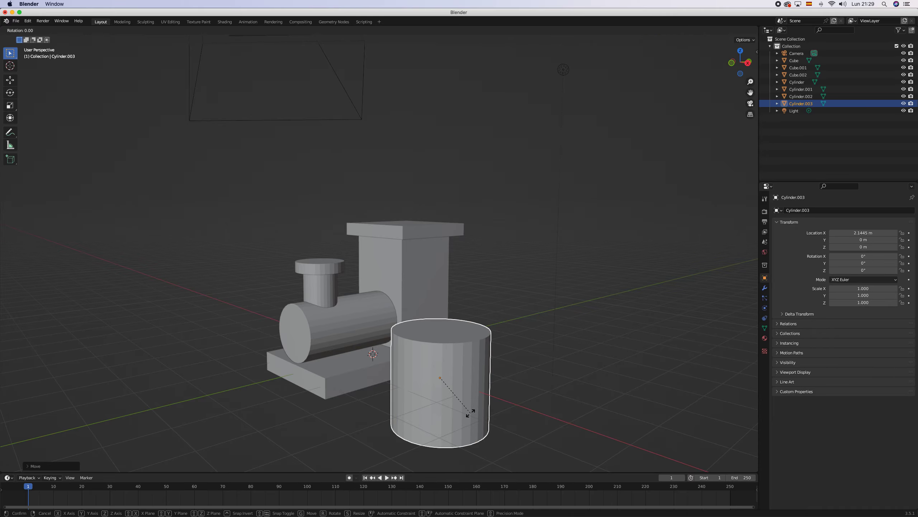
pyautogui.press('x')
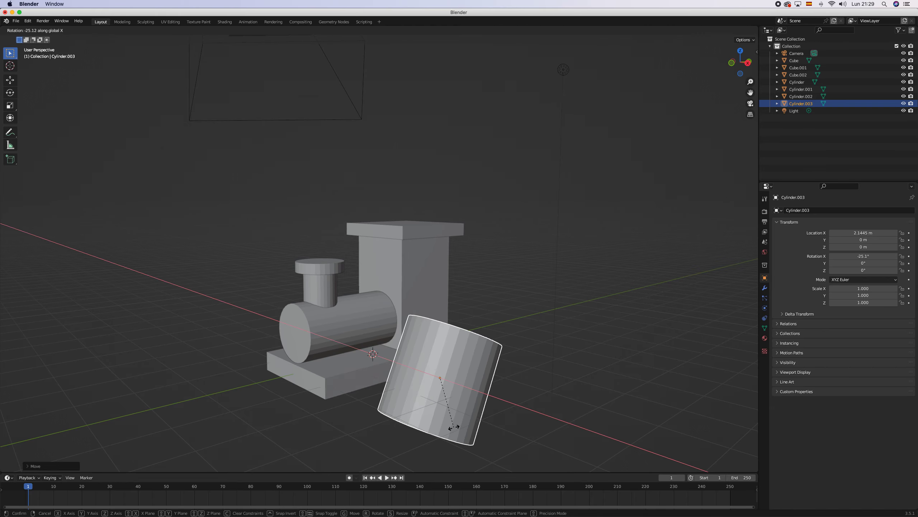
pyautogui.press('Escape')
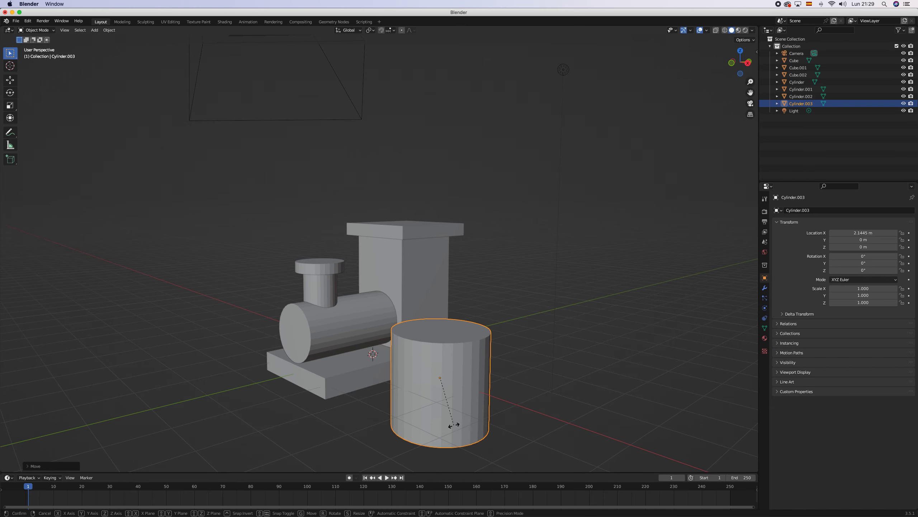
# Rotate the new cylinder 90° about the global Y axis
pyautogui.press('r')
pyautogui.press('y')
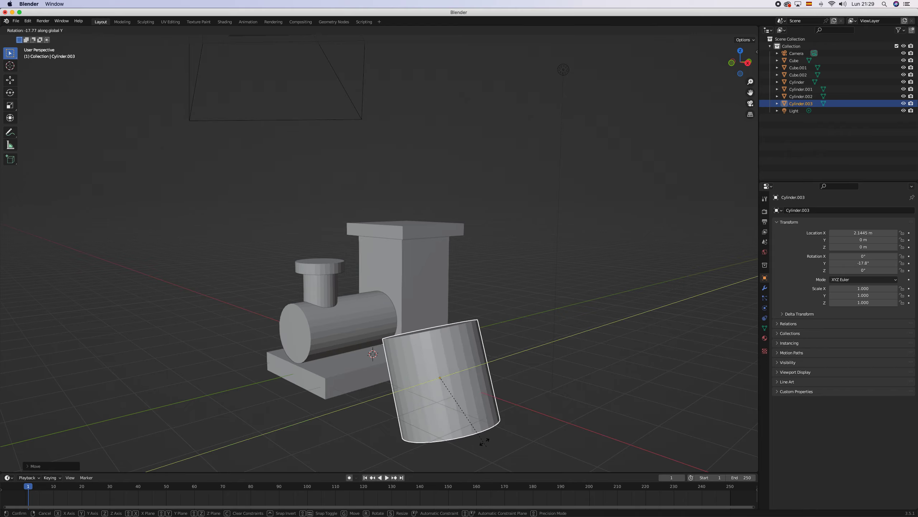
pyautogui.write('90')
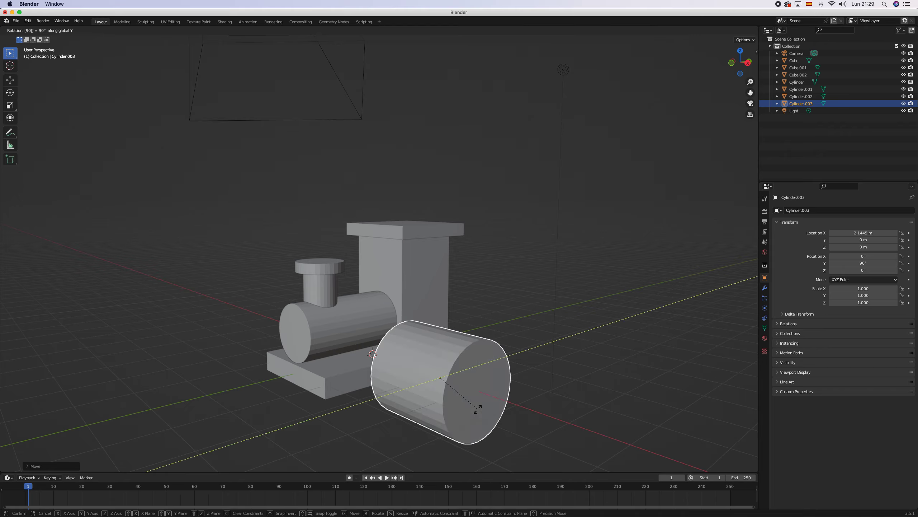
pyautogui.press('Return')
# Flatten the rotated cylinder along global X into a wheel disc, to about 0.193 of its original thickness
pyautogui.press('KP_1')
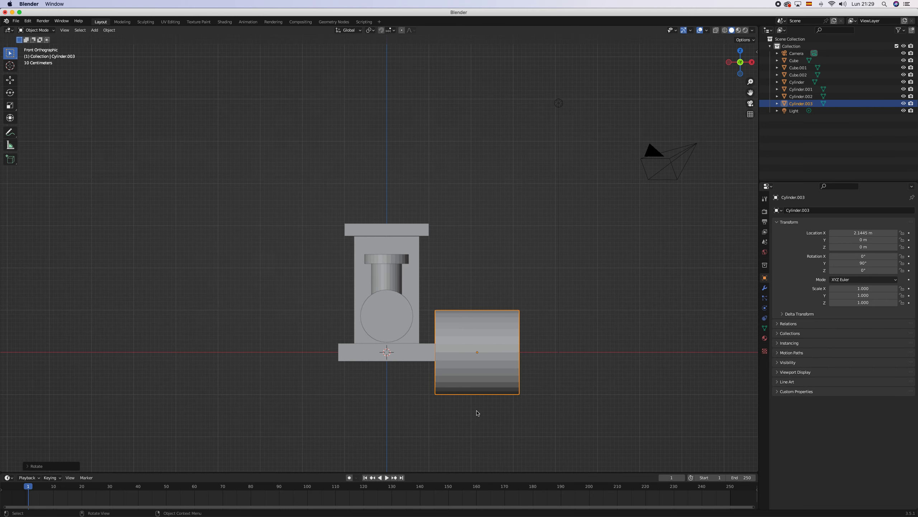
pyautogui.scroll(2, 477, 369)
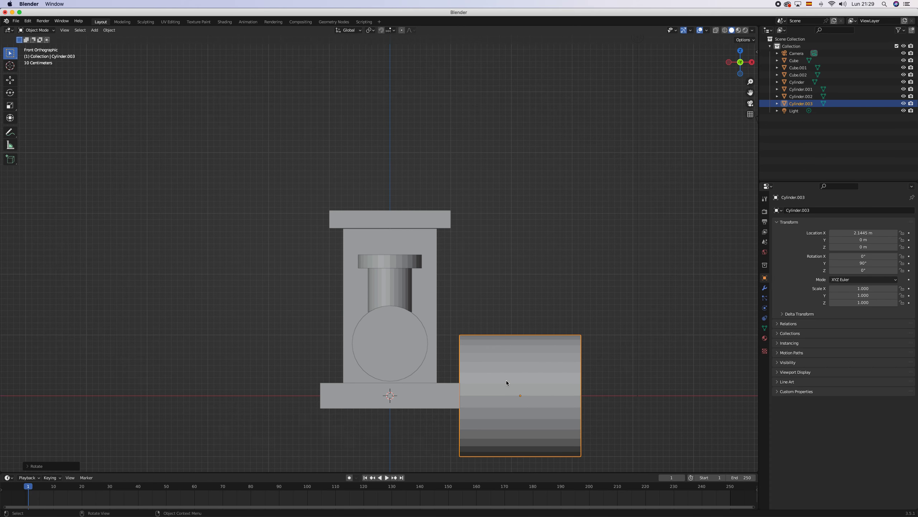
pyautogui.press('s')
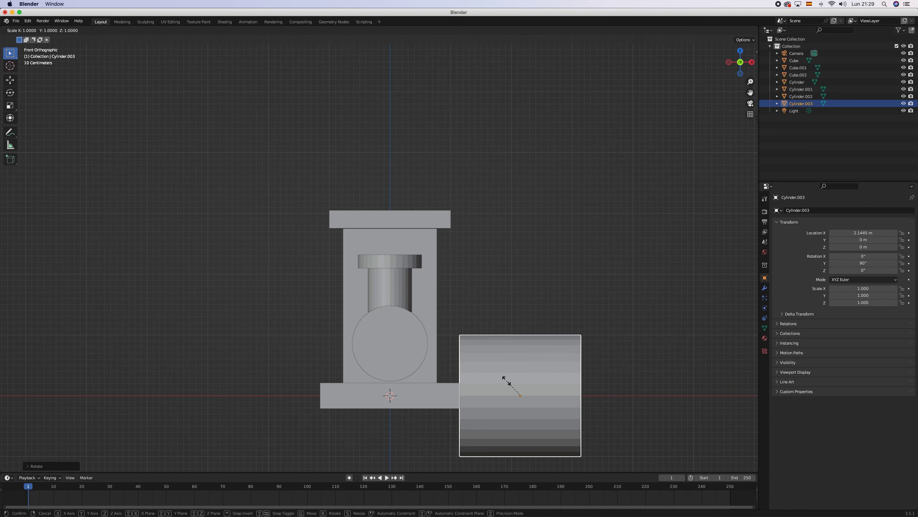
pyautogui.press('x')
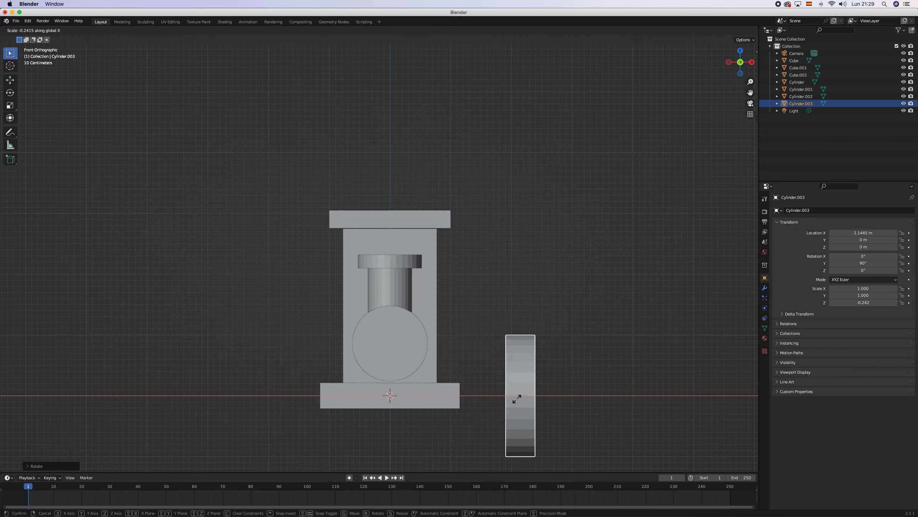
pyautogui.click(518, 398)
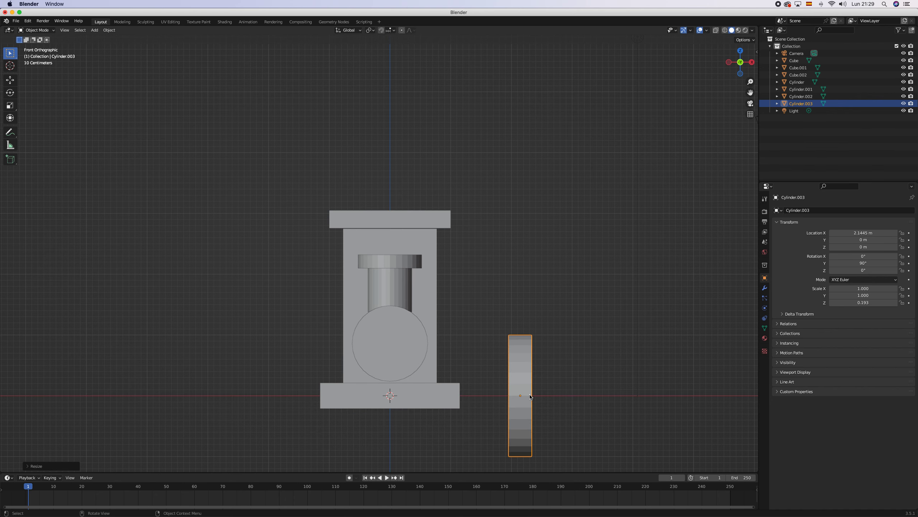
# Slide the wheel disc along X to about 1.347 m, against the side of the base slab
pyautogui.press('g')
pyautogui.press('x')
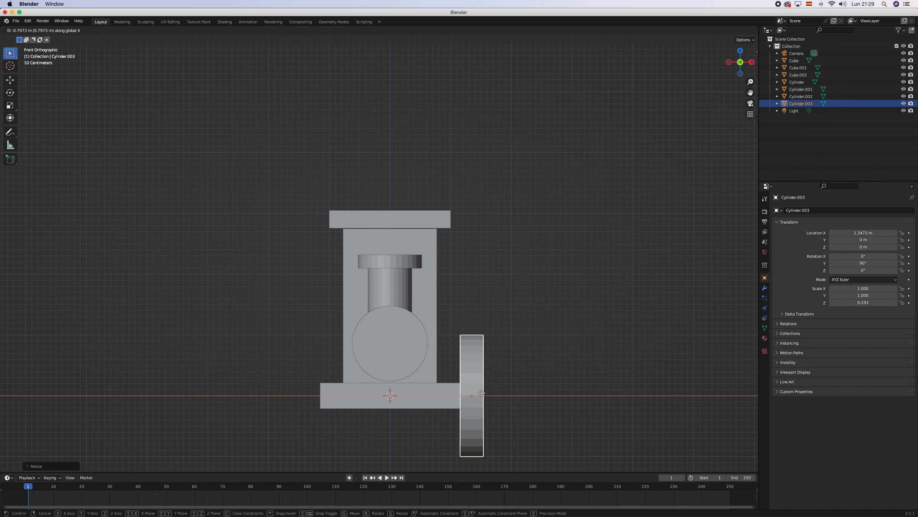
pyautogui.click(482, 394)
# Move the wheel disc along Y to about 1.03 m, beneath the cab at the rear of the base slab
pyautogui.press('KP_3')
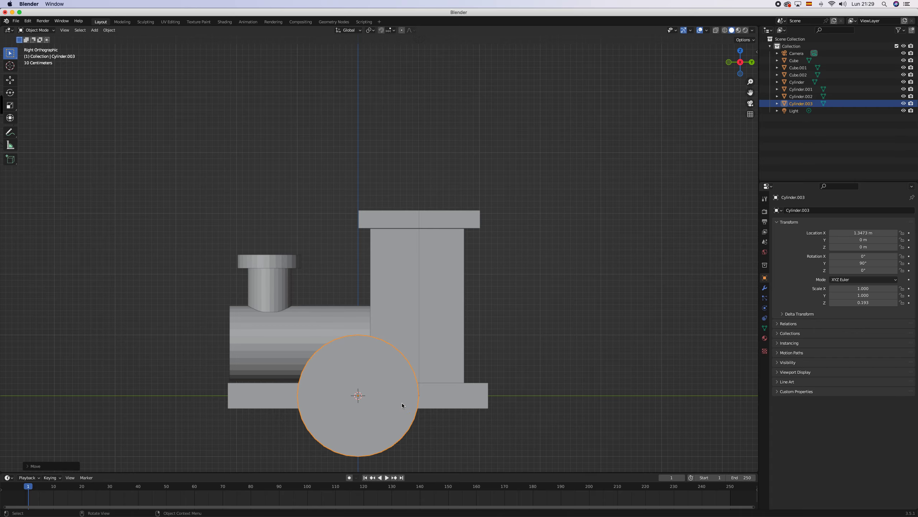
pyautogui.press('g')
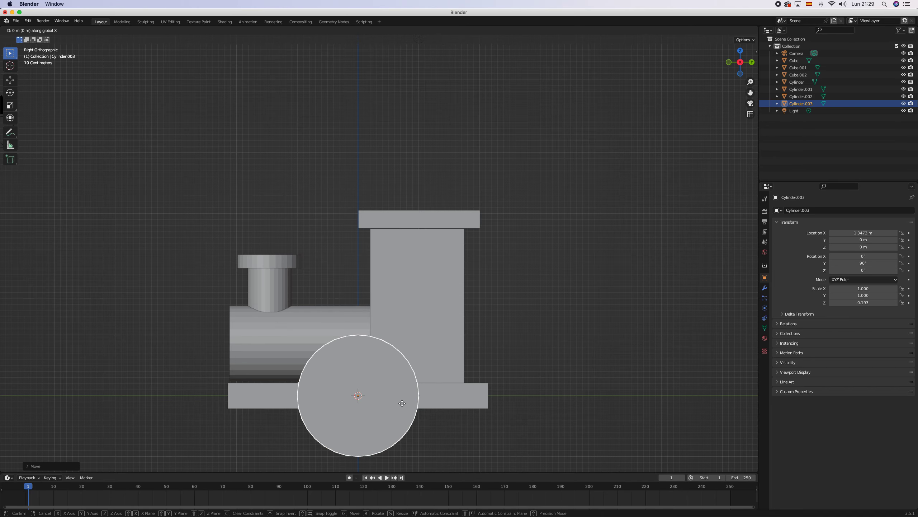
pyautogui.click(391, 406)
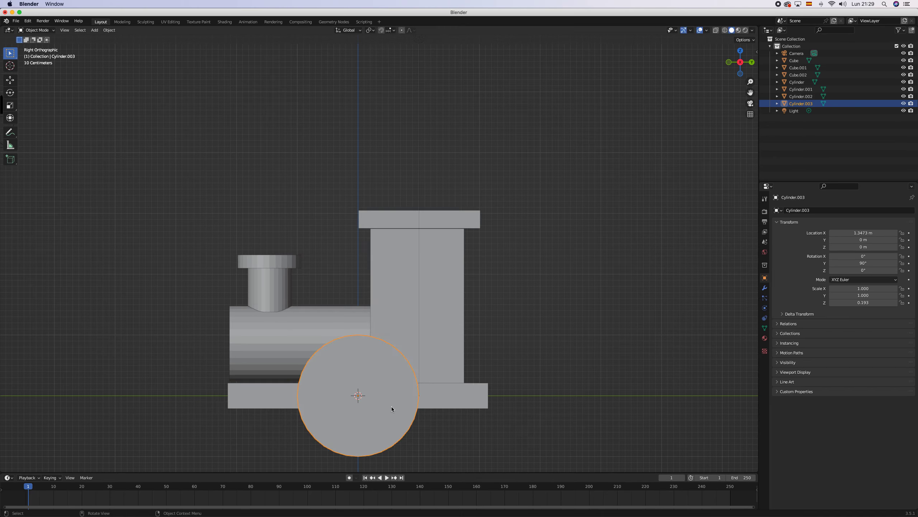
pyautogui.press('g')
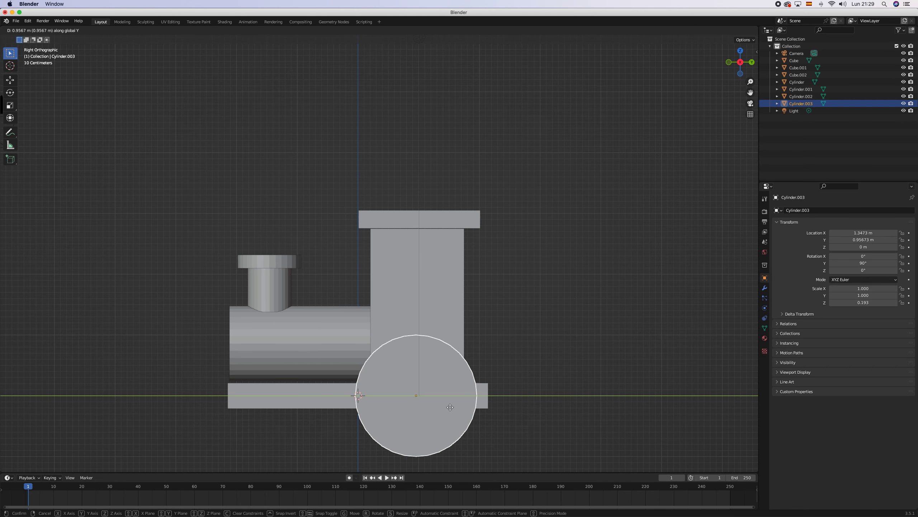
pyautogui.click(454, 409)
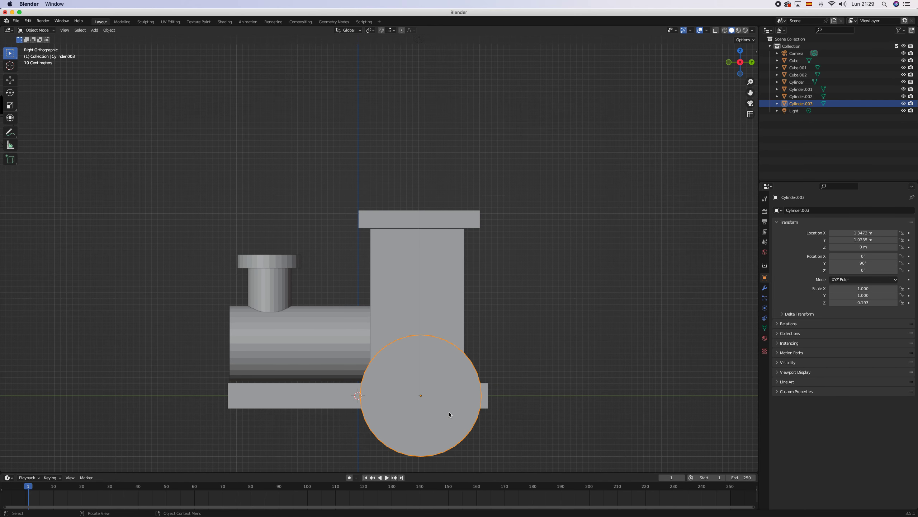
# Duplicate the rear wheel and place the copy along Y at about -1.09 m, under the boiler
pyautogui.scroll(-1, 449, 412)
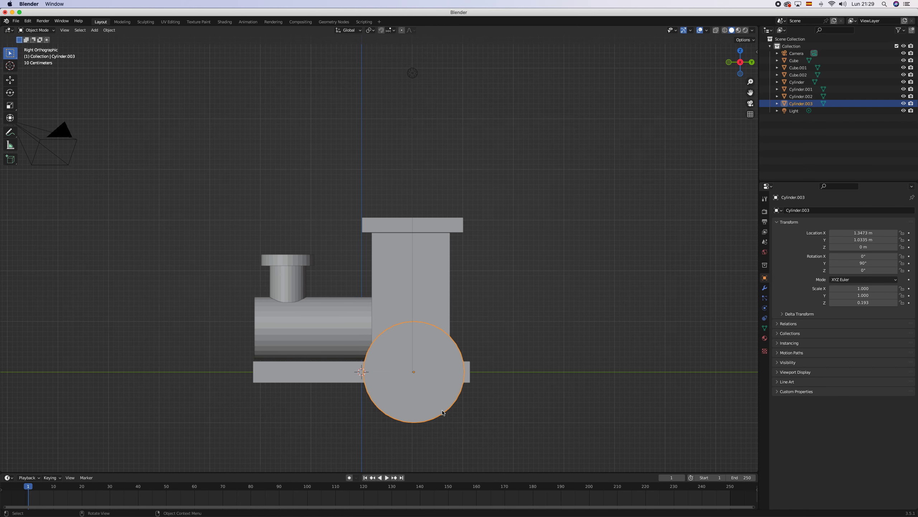
pyautogui.hotkey('shift', 'd')
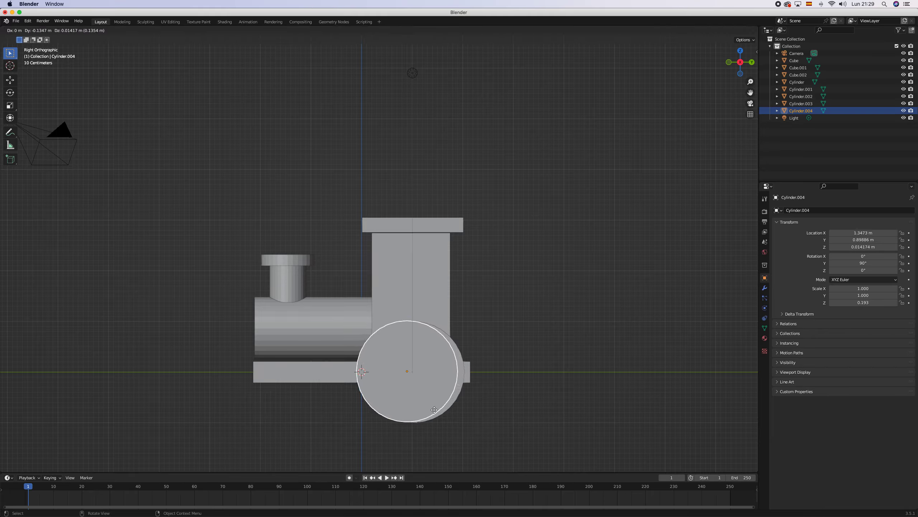
pyautogui.press('y')
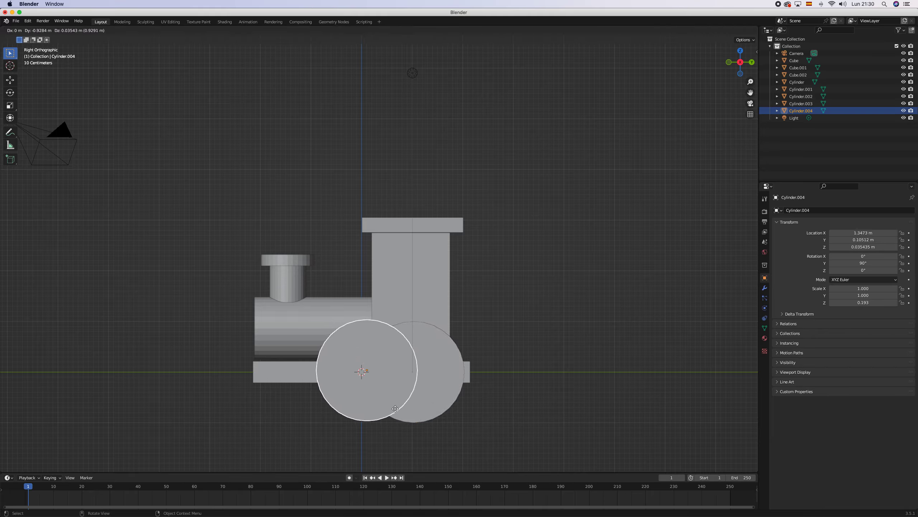
pyautogui.click(338, 408)
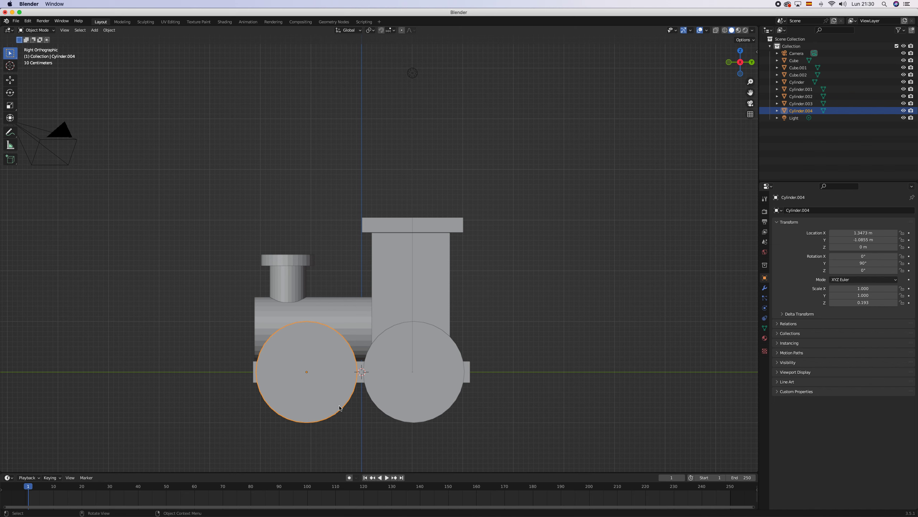
# Shrink the duplicated wheel uniformly to about 0.644 and lower it along Z to about -0.34 m
pyautogui.press('s')
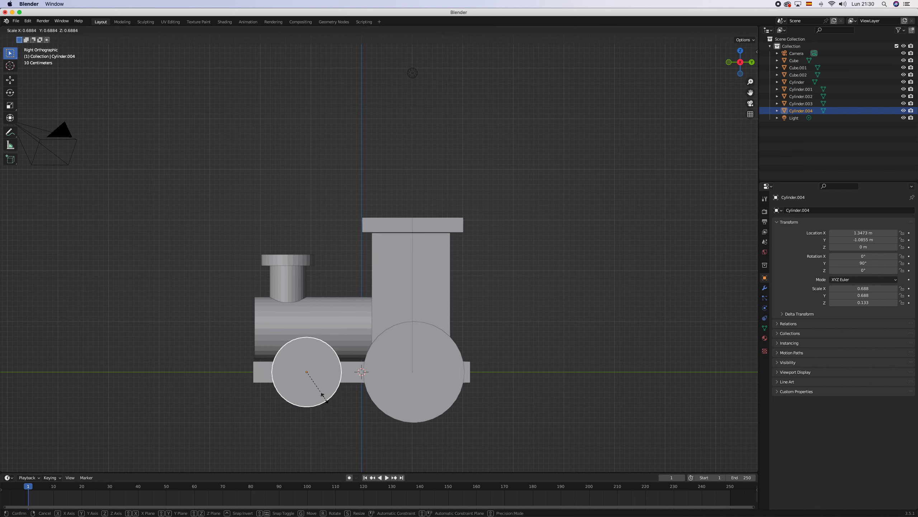
pyautogui.click(323, 399)
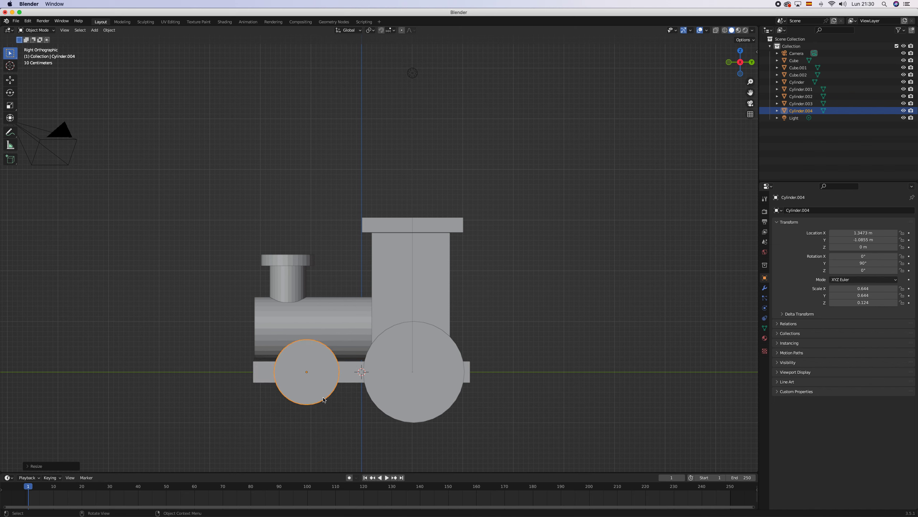
pyautogui.press('g')
pyautogui.press('z')
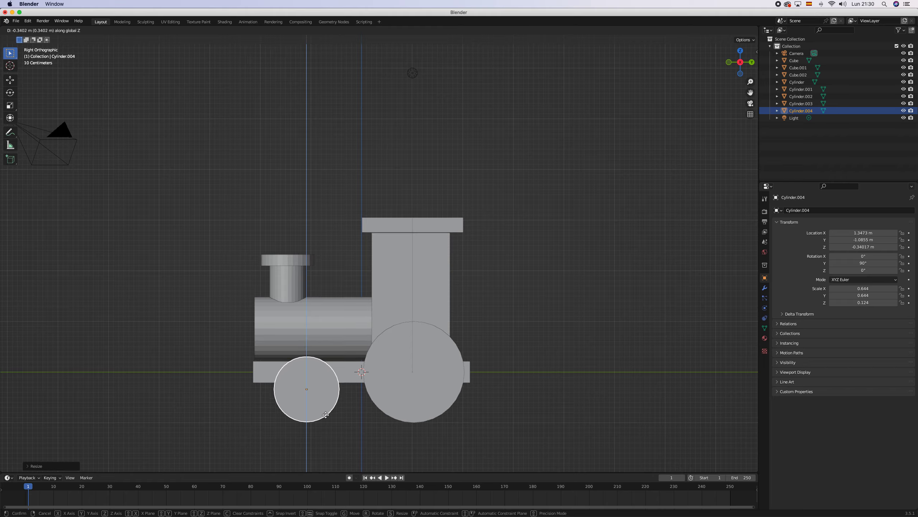
pyautogui.click(326, 414)
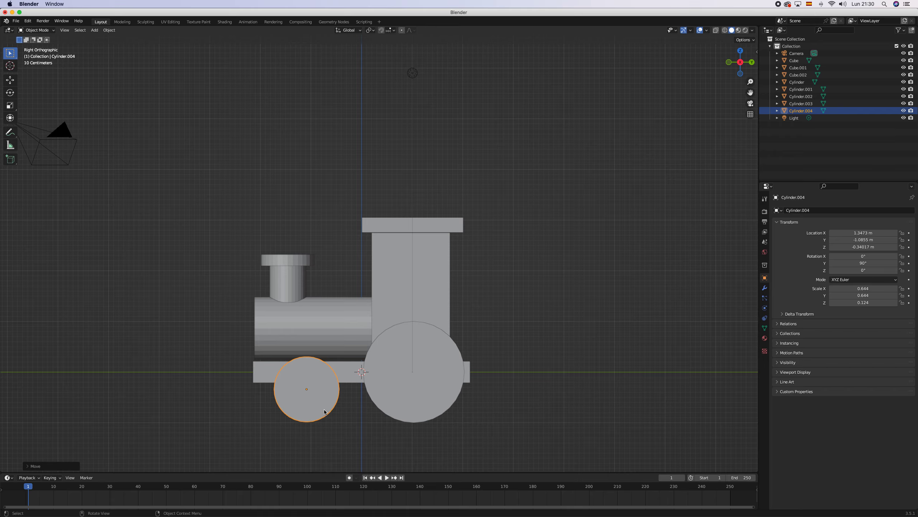
# Slide the small wheel along Y to about -0.745 m and shrink it uniformly to a scale of about 0.525
pyautogui.press('g')
pyautogui.press('y')
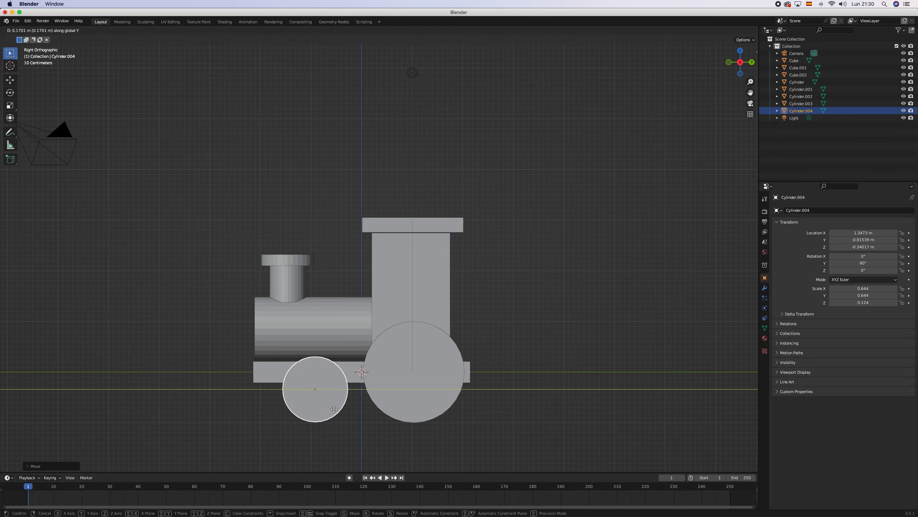
pyautogui.click(341, 411)
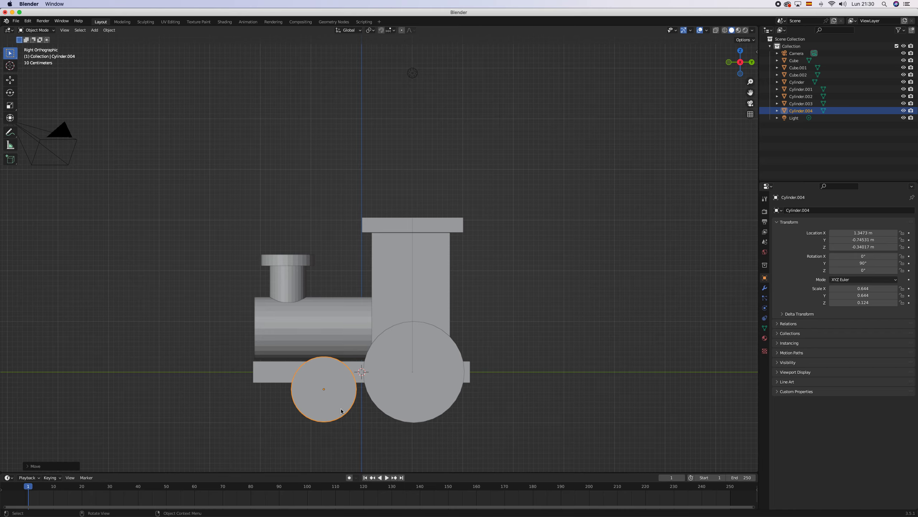
pyautogui.press('s')
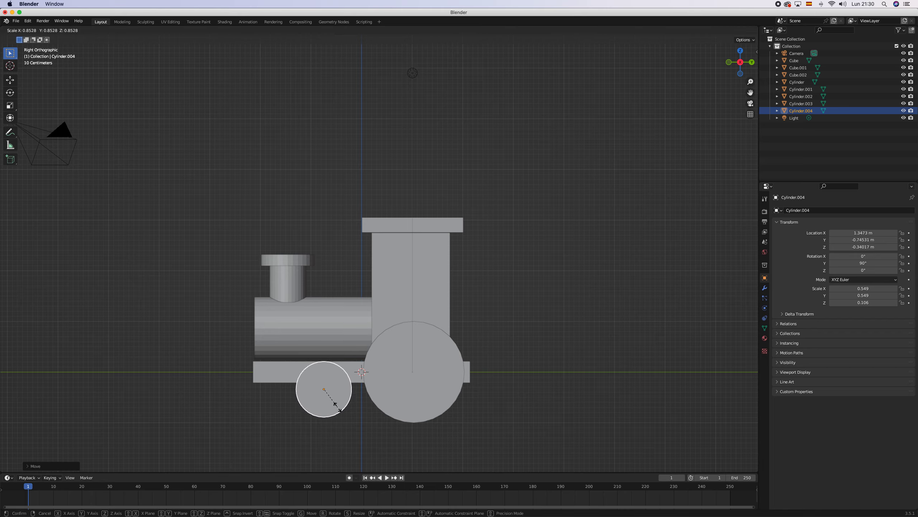
pyautogui.click(337, 407)
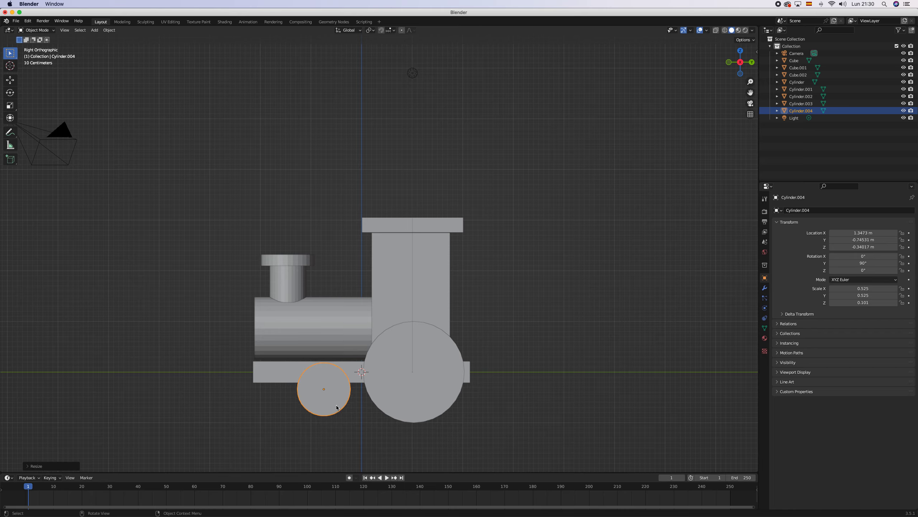
# Lower the small wheel along Z to about -0.475 m and shift it along Y to about -0.618 m, near the rear wheel
pyautogui.press('g')
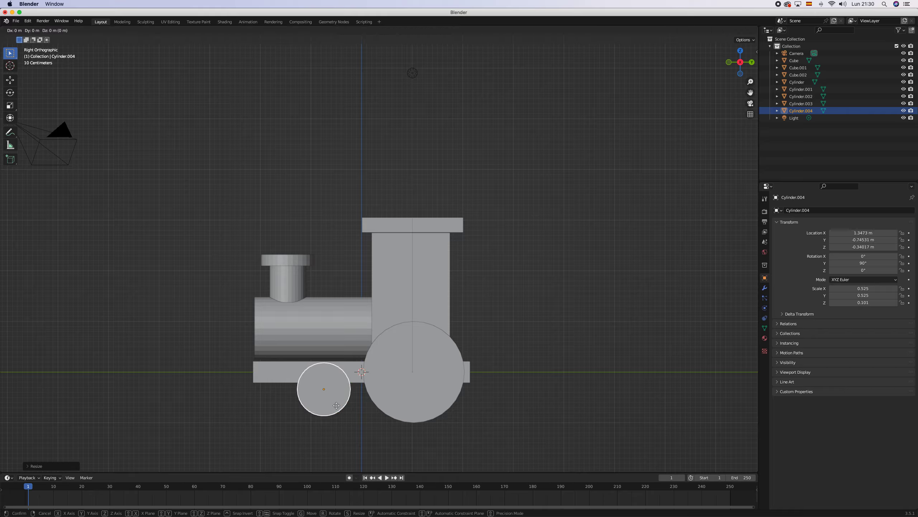
pyautogui.press('z')
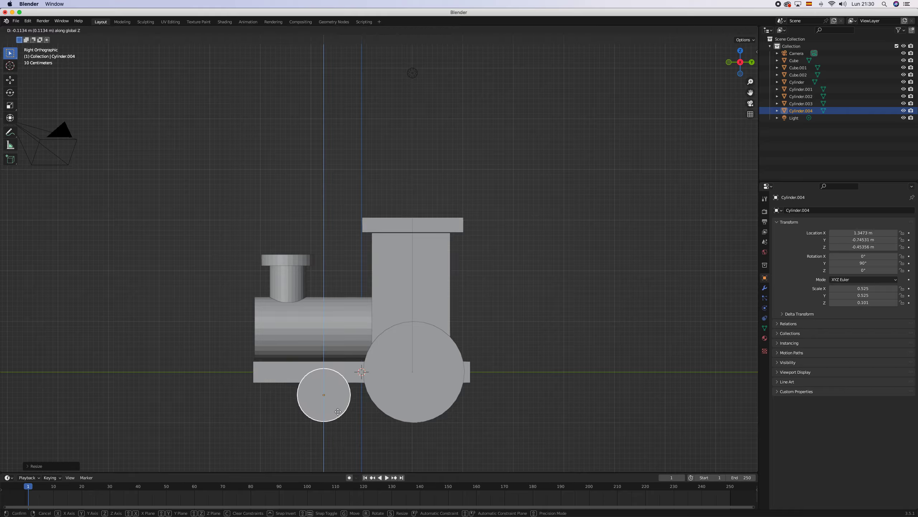
pyautogui.click(338, 413)
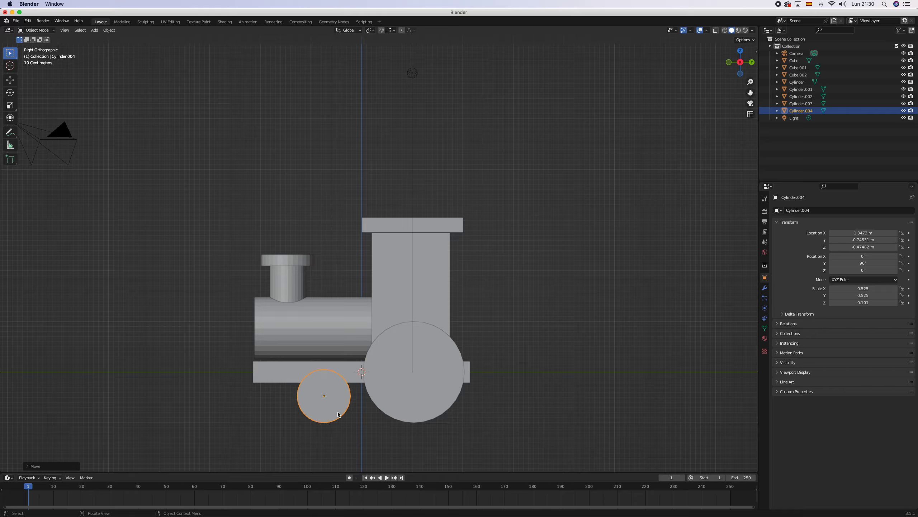
pyautogui.press('g')
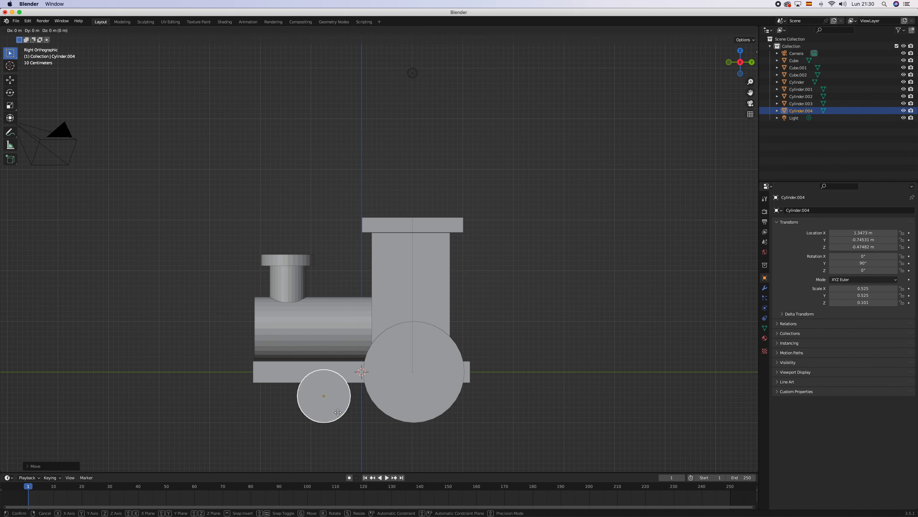
pyautogui.click(344, 414)
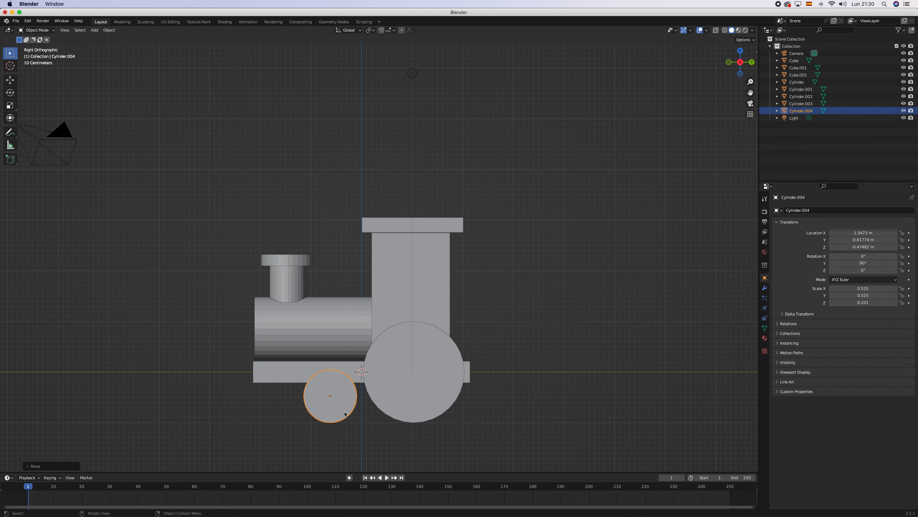
# Duplicate the small wheel and place the copy along Y at about -1.75 m, at the front of the base slab
pyautogui.hotkey('shift', 'd')
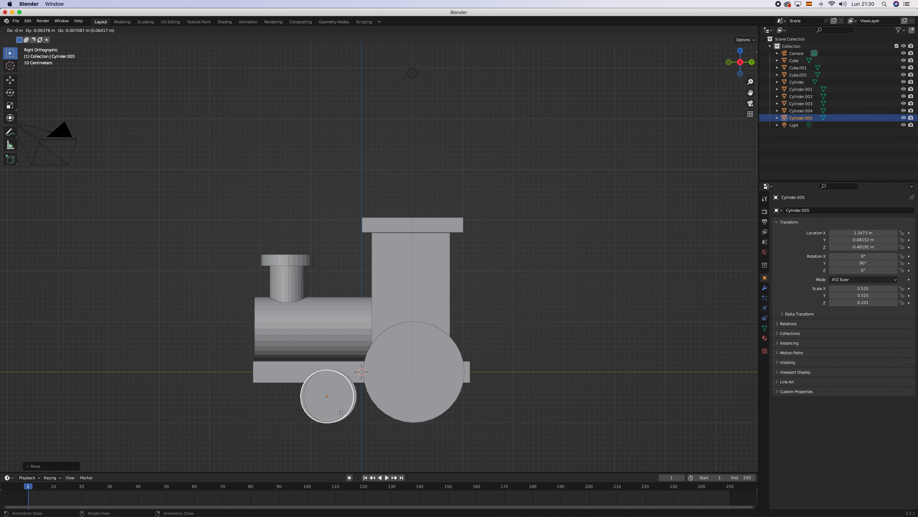
pyautogui.press('y')
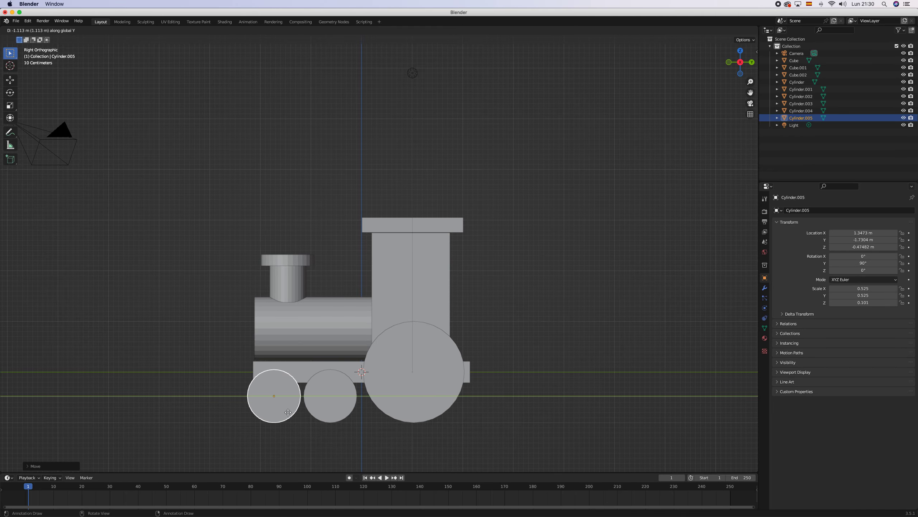
pyautogui.click(287, 413)
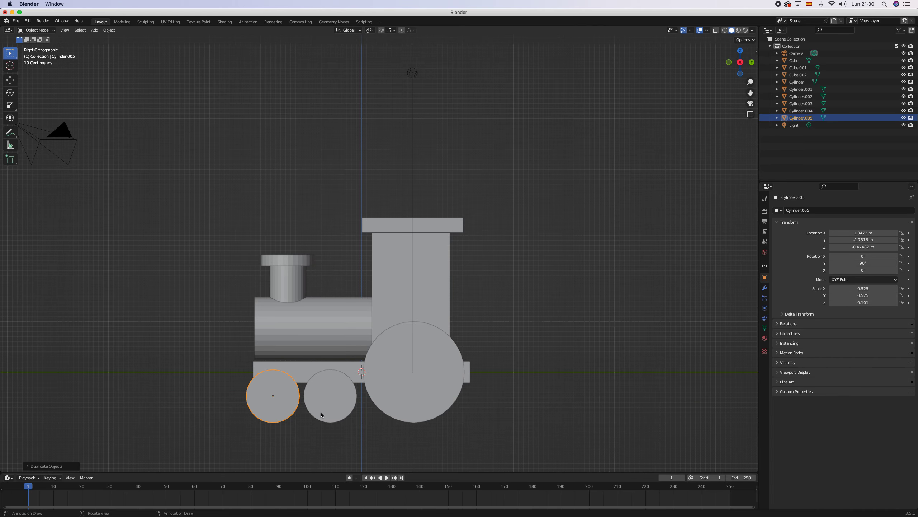
# Select both small wheels and move them together along X to about 1.369 m, keeping them selected
pyautogui.press('KP_1')
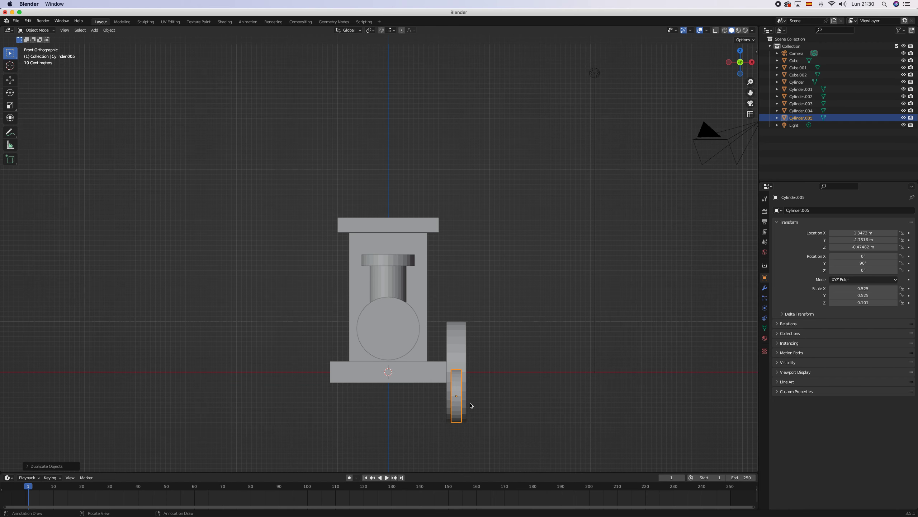
pyautogui.moveTo(448, 412); pyautogui.dragTo(428, 423, button='middle')
pyautogui.press('KP_7')
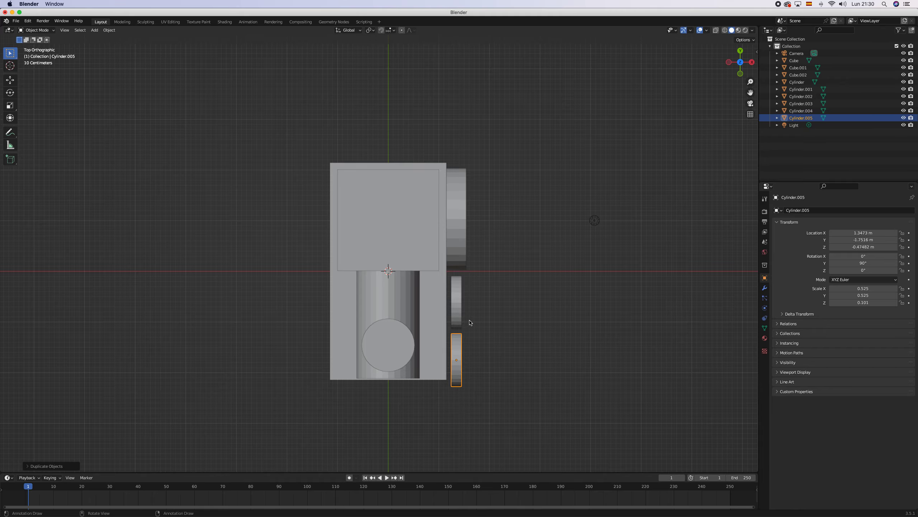
pyautogui.keyDown('shift'); pyautogui.click(457, 311); pyautogui.keyUp('shift')
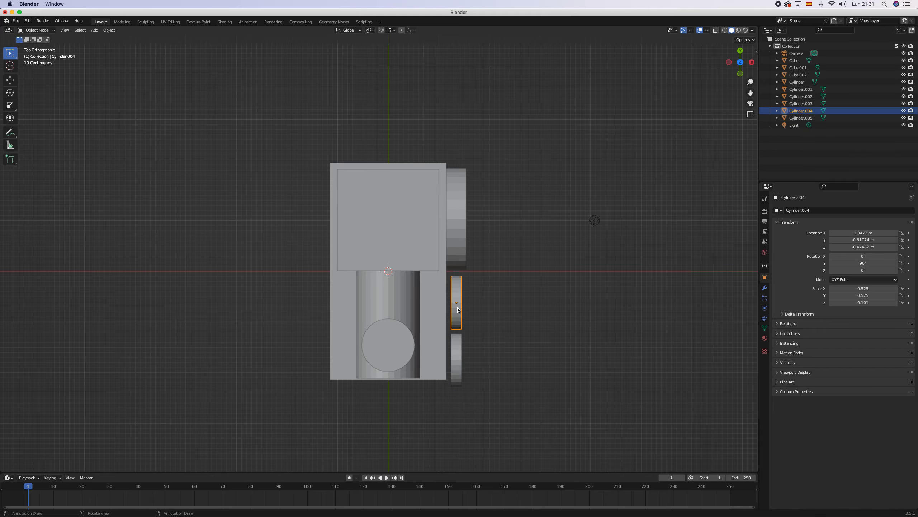
pyautogui.keyDown('shift'); pyautogui.click(463, 348); pyautogui.keyUp('shift')
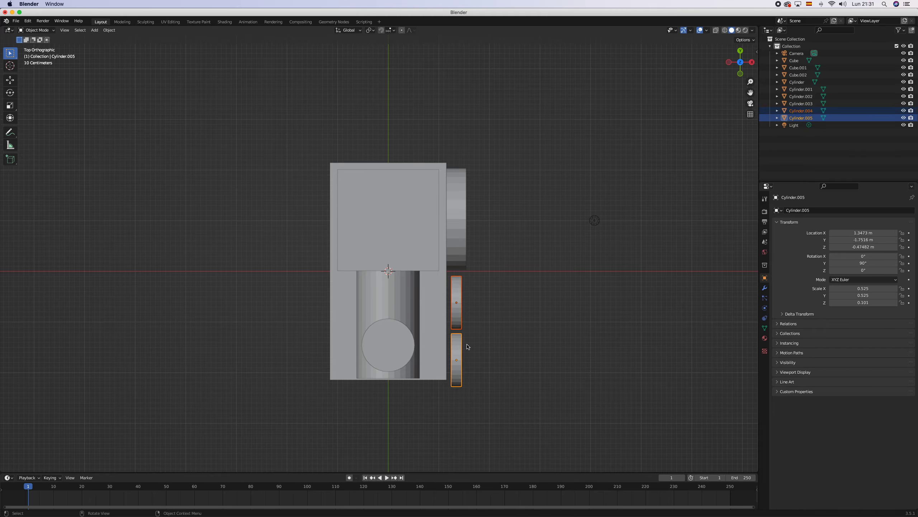
pyautogui.press('g')
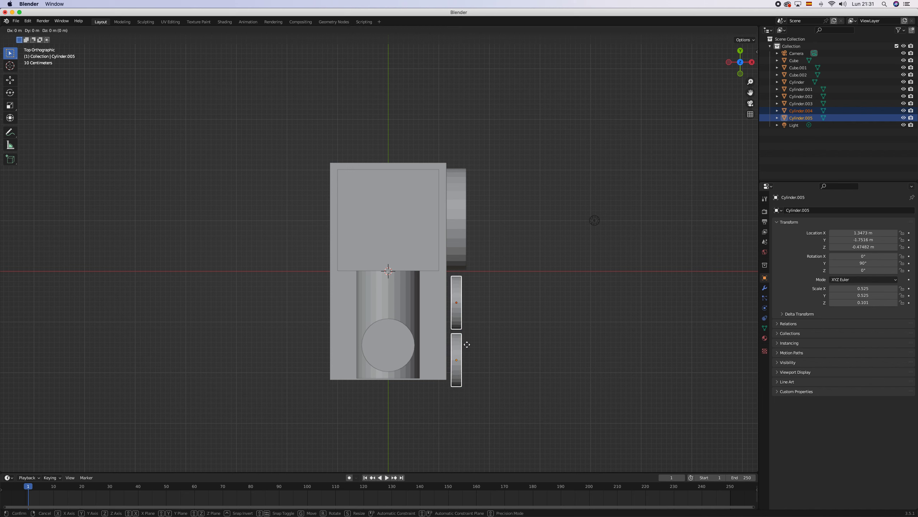
pyautogui.press('x')
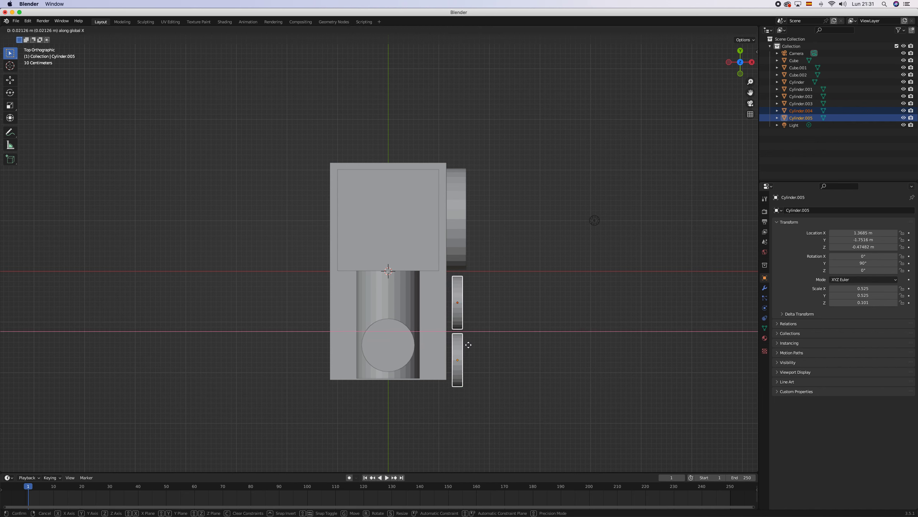
pyautogui.click(468, 345)
pyautogui.click(471, 346)
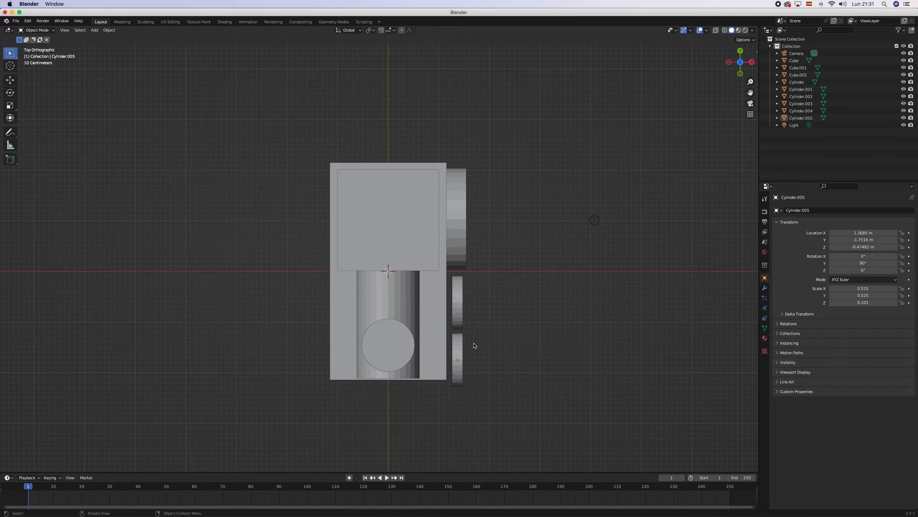
pyautogui.hotkey('ctrl', 'z')
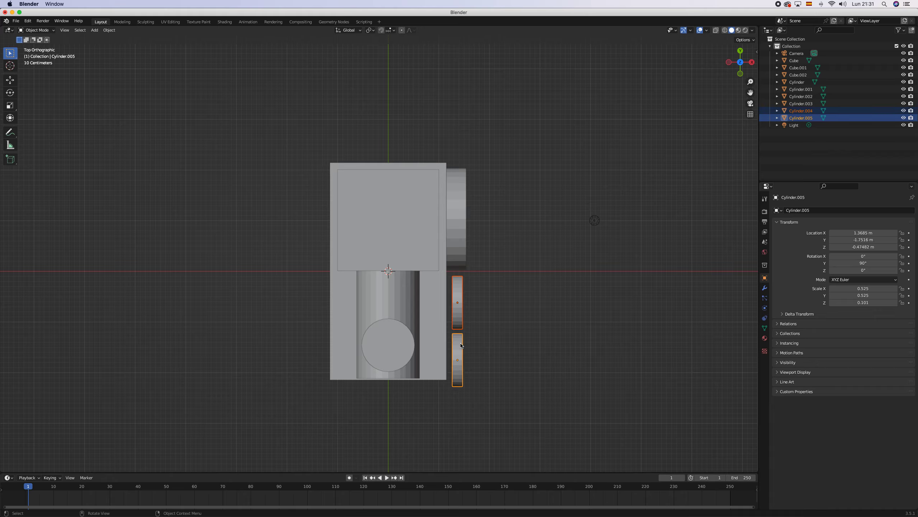
# Thicken both small wheels along global X by a factor of about 1.61
pyautogui.press('s')
pyautogui.press('x')
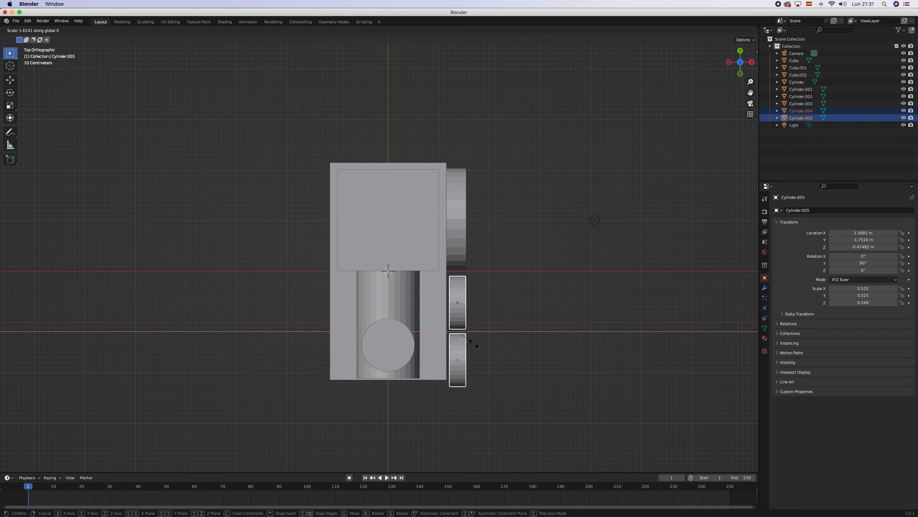
pyautogui.click(474, 343)
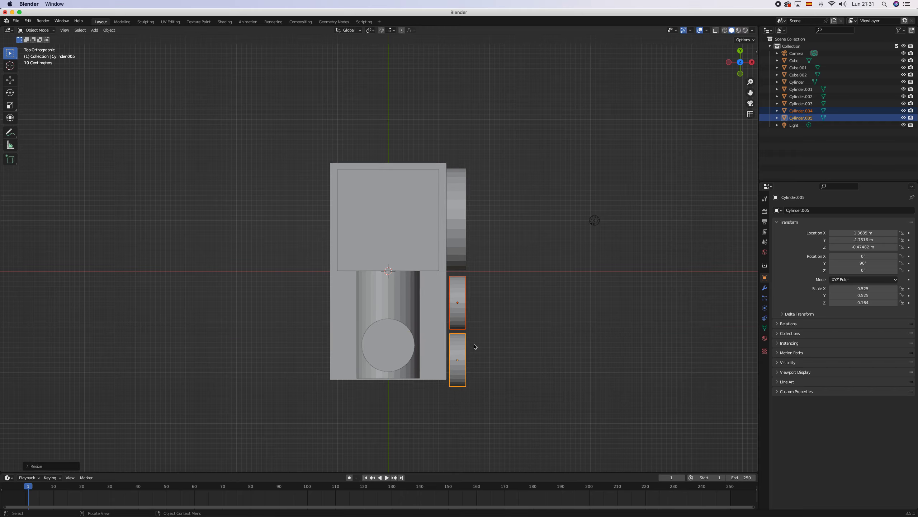
# Move both small wheels together along X to about 1.319 m, flush against the side of the base slab
pyautogui.press('g')
pyautogui.press('x')
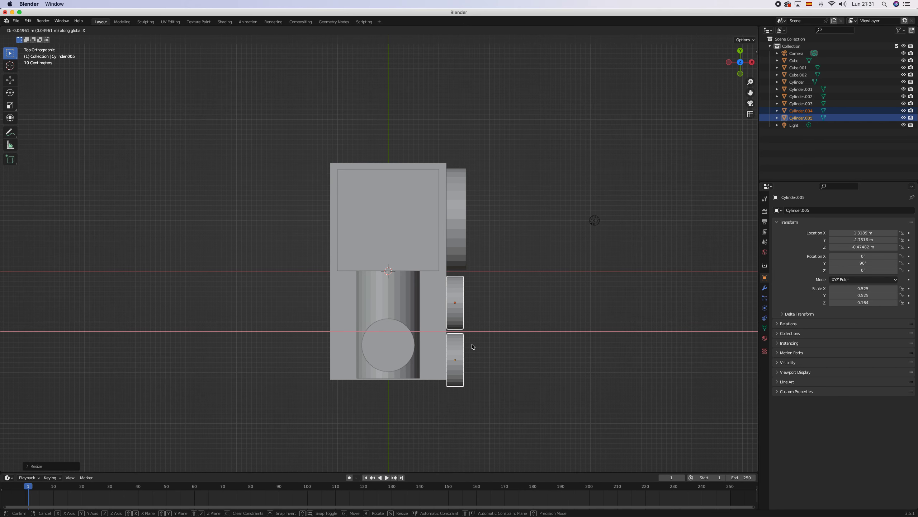
pyautogui.click(473, 346)
pyautogui.moveTo(485, 348); pyautogui.dragTo(411, 280, button='middle')
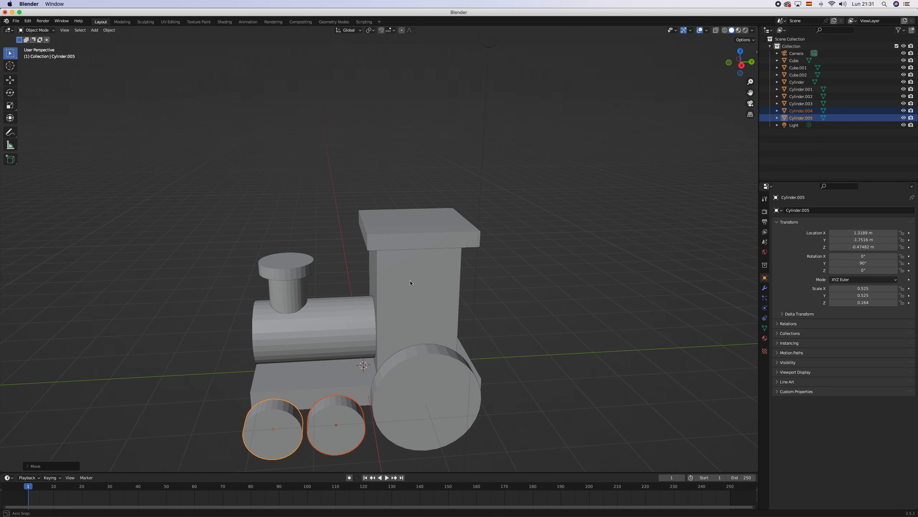
pyautogui.moveTo(413, 349); pyautogui.dragTo(429, 320, button='middle')
pyautogui.scroll(2, 425, 362)
pyautogui.scroll(-4, 424, 362)
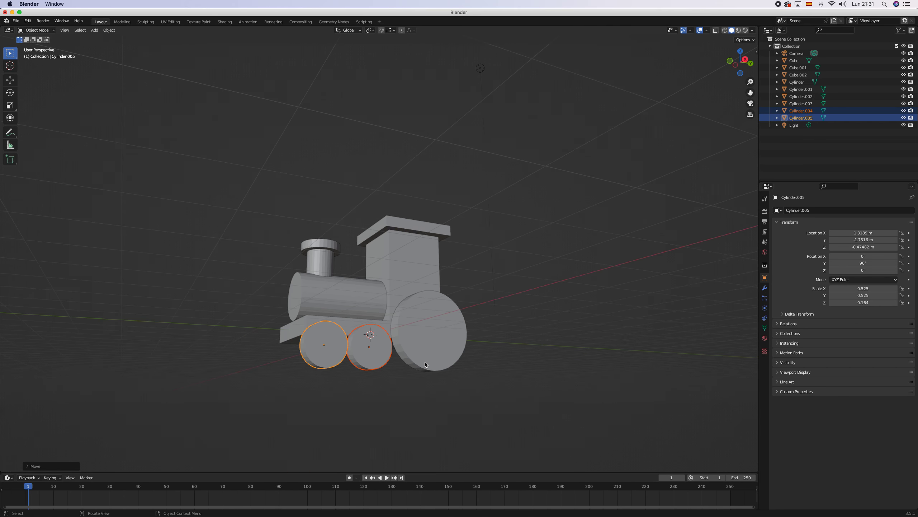
# Select the large rear wheel and both small wheels, duplicate them, and place the copies about -2.66 m along X on the opposite side
pyautogui.click(429, 353)
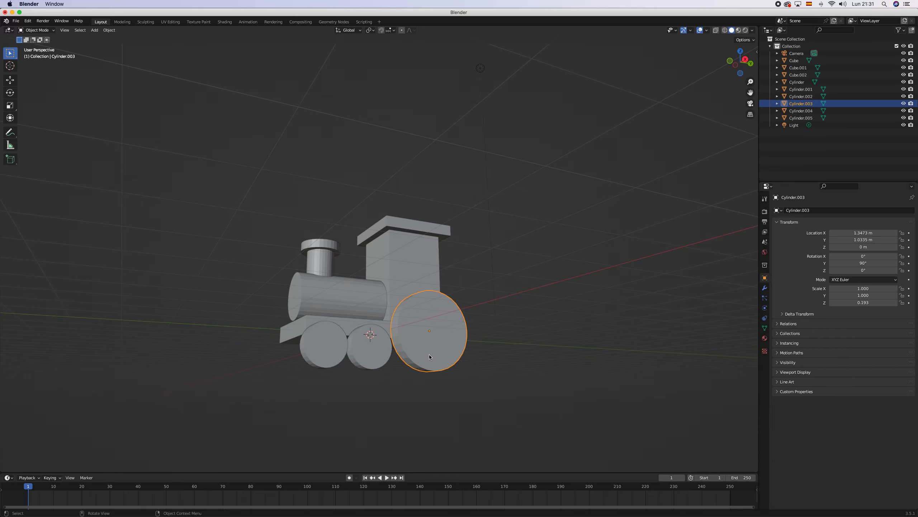
pyautogui.press('KP_3')
pyautogui.keyDown('shift'); pyautogui.click(345, 356); pyautogui.keyUp('shift')
pyautogui.keyDown('shift'); pyautogui.click(312, 357); pyautogui.keyUp('shift')
pyautogui.scroll(-3, 402, 358)
pyautogui.moveTo(402, 365); pyautogui.dragTo(479, 379, button='middle')
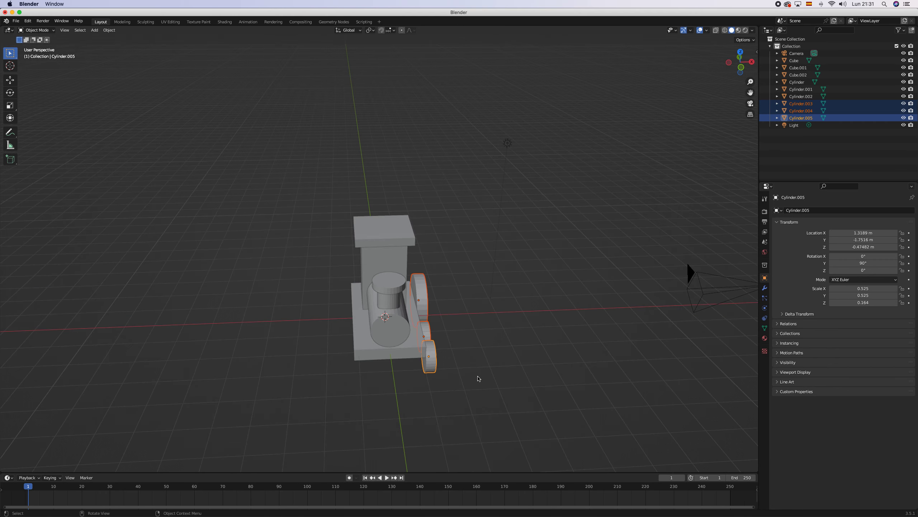
pyautogui.hotkey('shift', 'd')
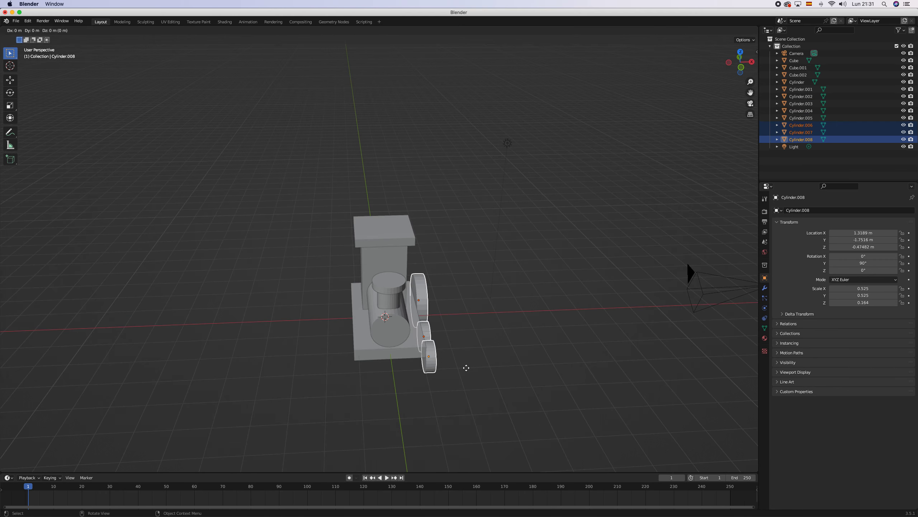
pyautogui.press('x')
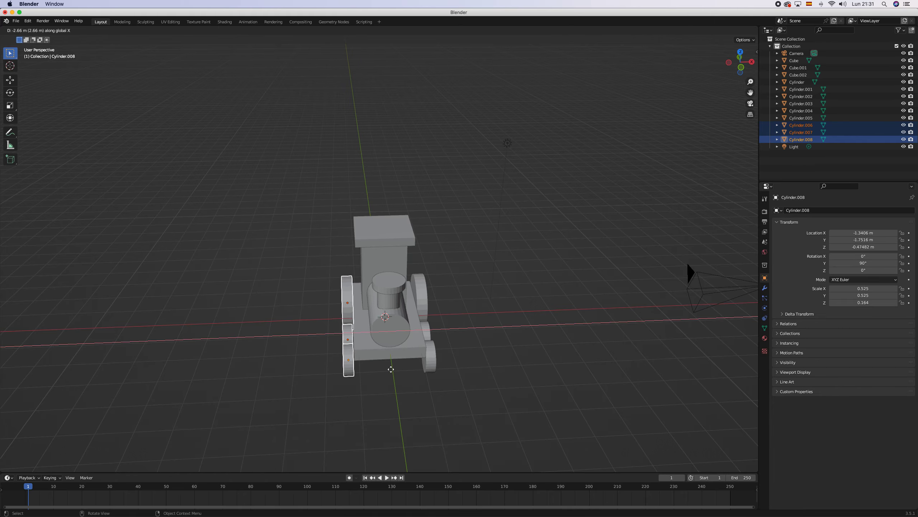
pyautogui.click(391, 369)
# Shift the three copied wheels along X by about 0.021 m so the small ones meet the base slab's side
pyautogui.press('KP_7')
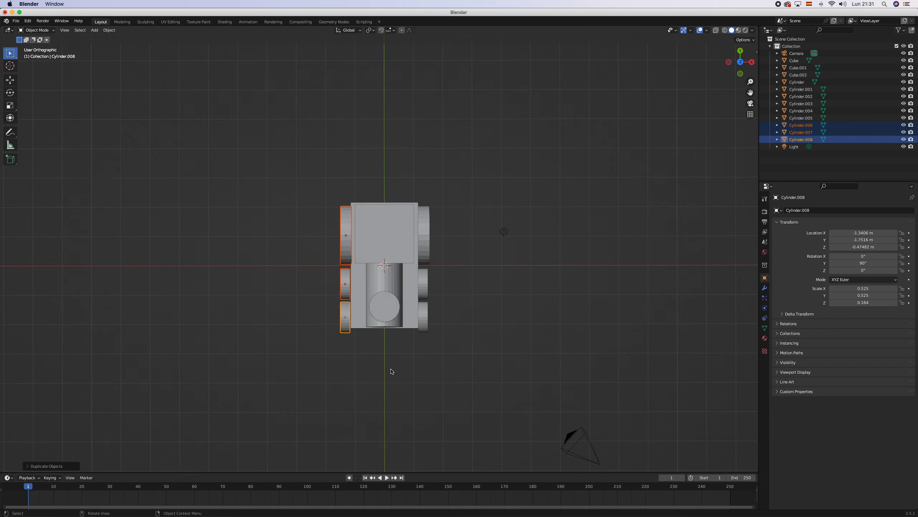
pyautogui.scroll(6, 378, 309)
pyautogui.scroll(1, 355, 321)
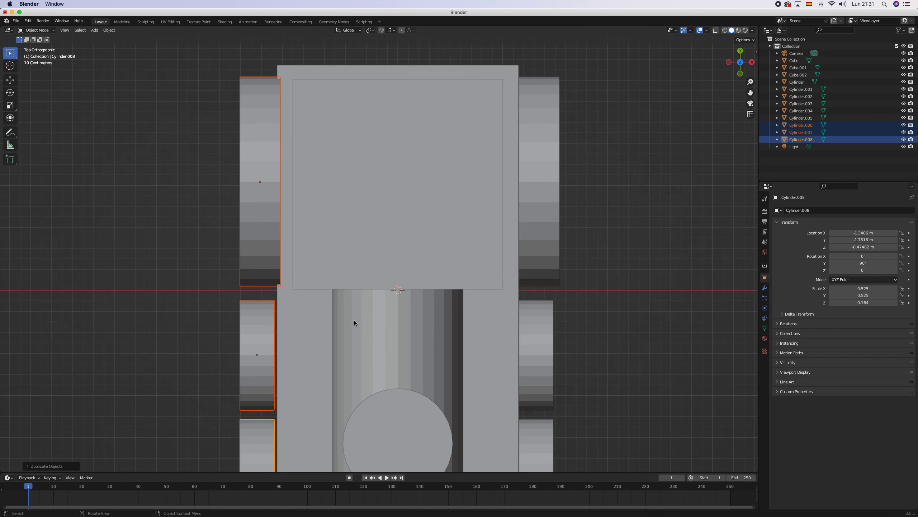
pyautogui.press('g')
pyautogui.press('x')
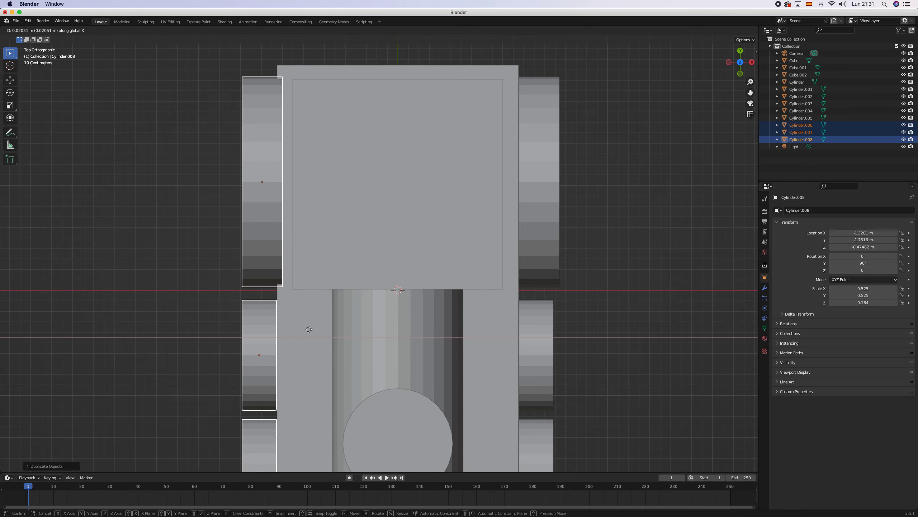
pyautogui.click(308, 329)
pyautogui.scroll(-1, 391, 348)
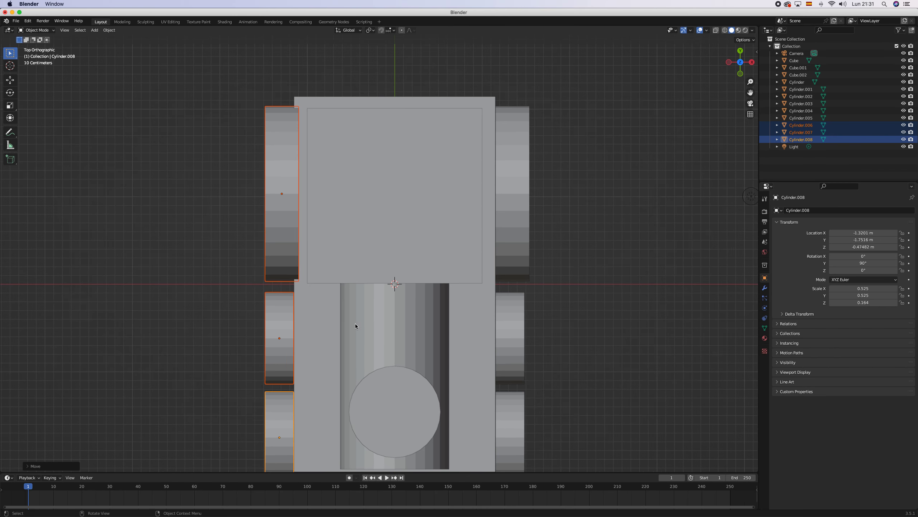
# Move only the copied large rear wheel along X to about -1.353 m, flush with the base slab's side
pyautogui.click(252, 267)
pyautogui.click(275, 218)
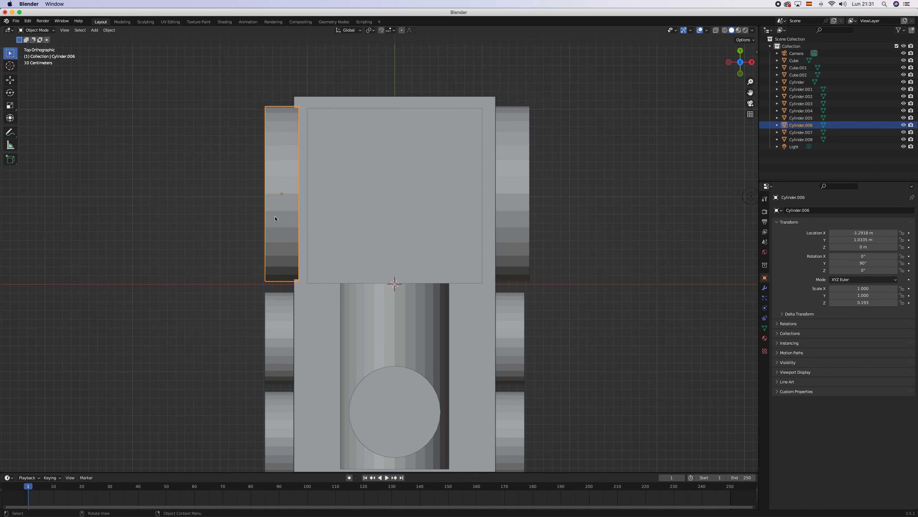
pyautogui.press('g')
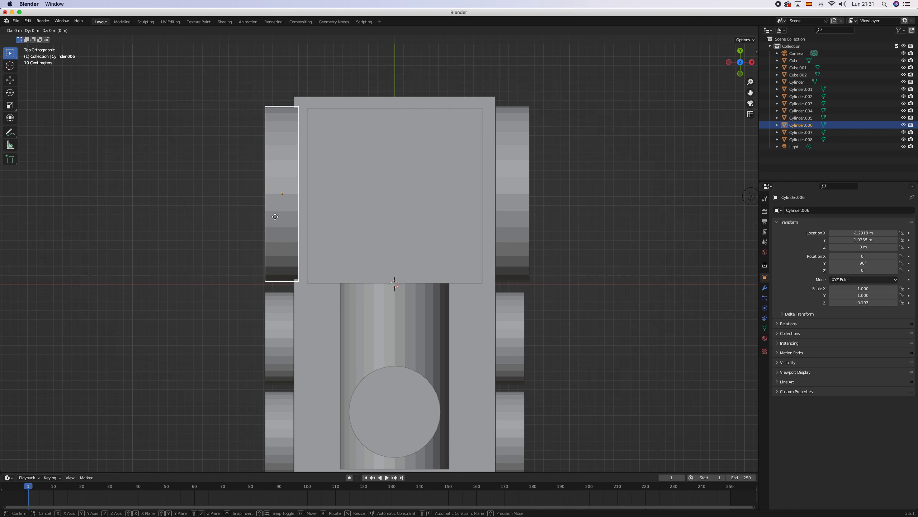
pyautogui.press('x')
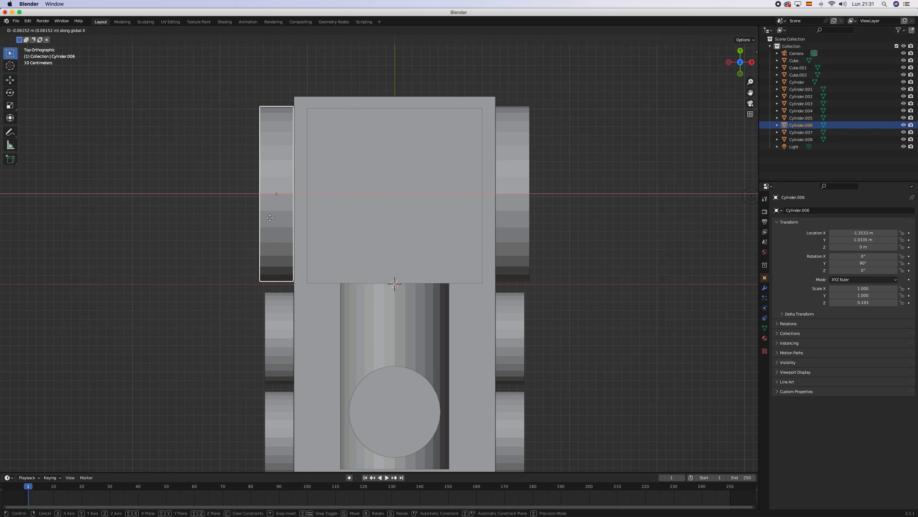
pyautogui.click(270, 218)
pyautogui.moveTo(369, 256); pyautogui.dragTo(408, 282, button='middle')
pyautogui.scroll(6, 393, 316)
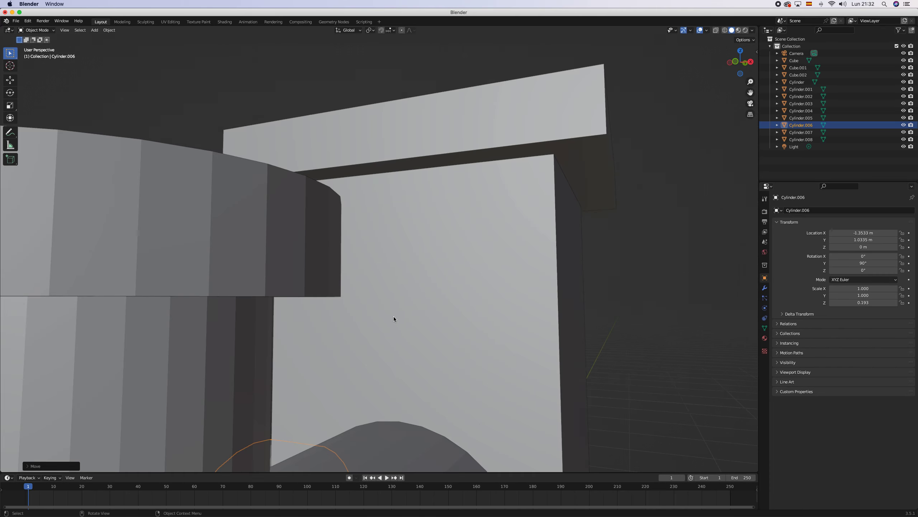
pyautogui.scroll(-3, 392, 327)
pyautogui.scroll(-3, 393, 327)
pyautogui.moveTo(393, 328); pyautogui.dragTo(374, 336, button='middle')
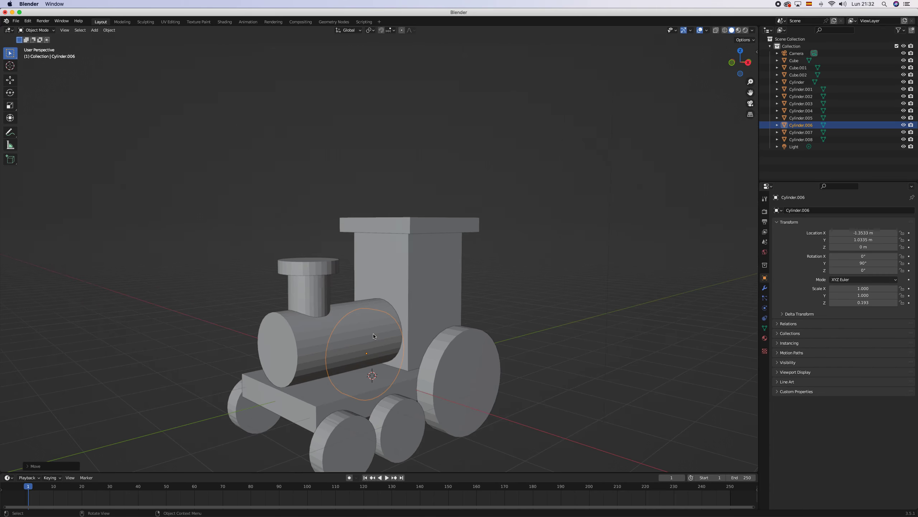
pyautogui.scroll(-4, 373, 336)
pyautogui.scroll(2, 374, 337)
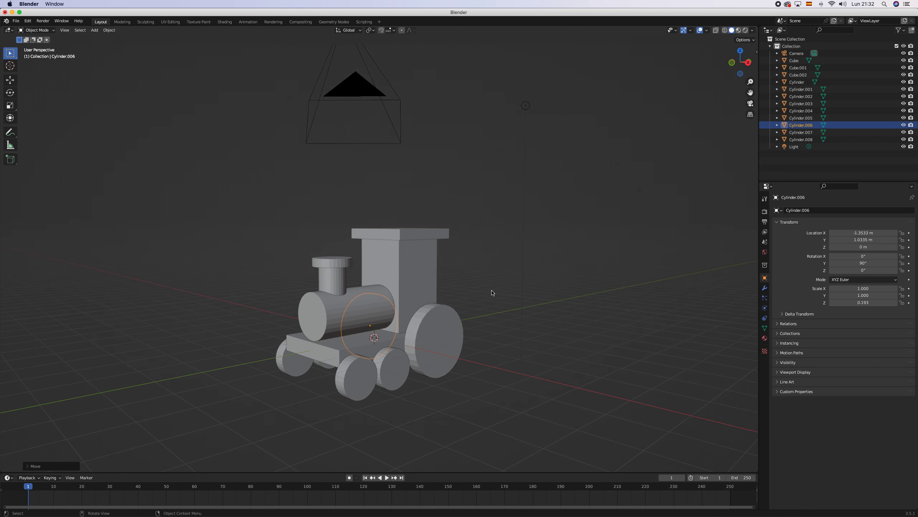
# Add a Bevel modifier to the cab and set it to 5 segments
pyautogui.click(425, 269)
pyautogui.hscroll(-5, 413, 267)
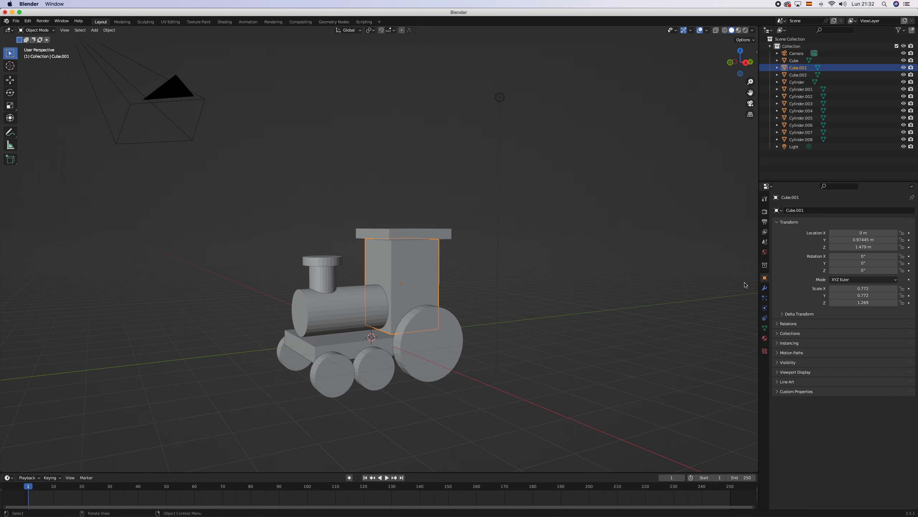
pyautogui.click(765, 288)
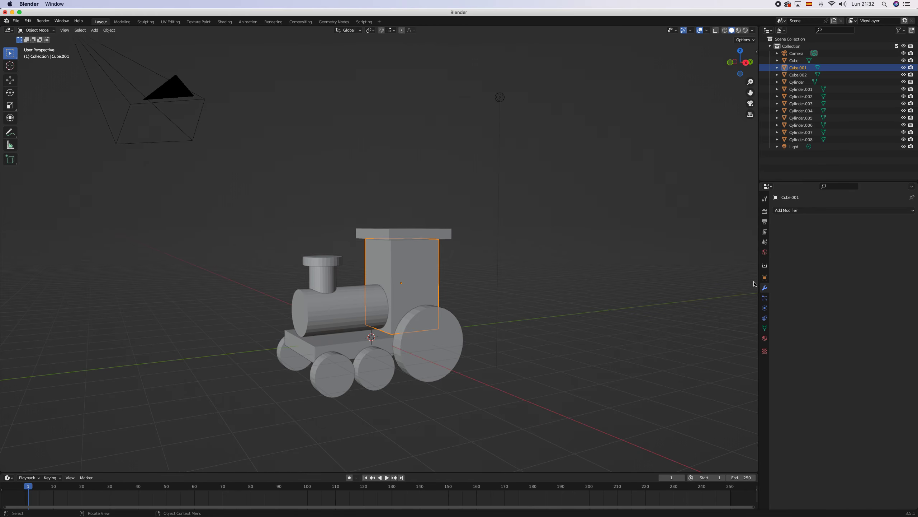
pyautogui.click(793, 213)
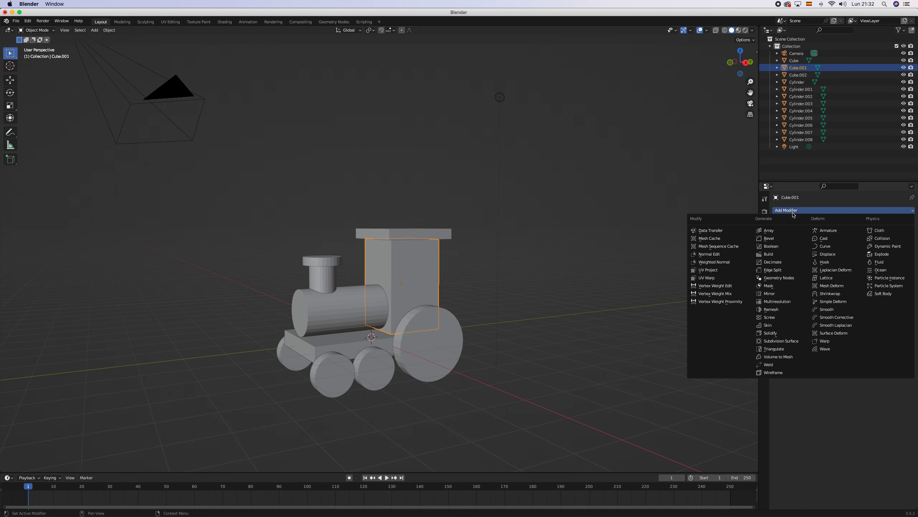
pyautogui.click(780, 240)
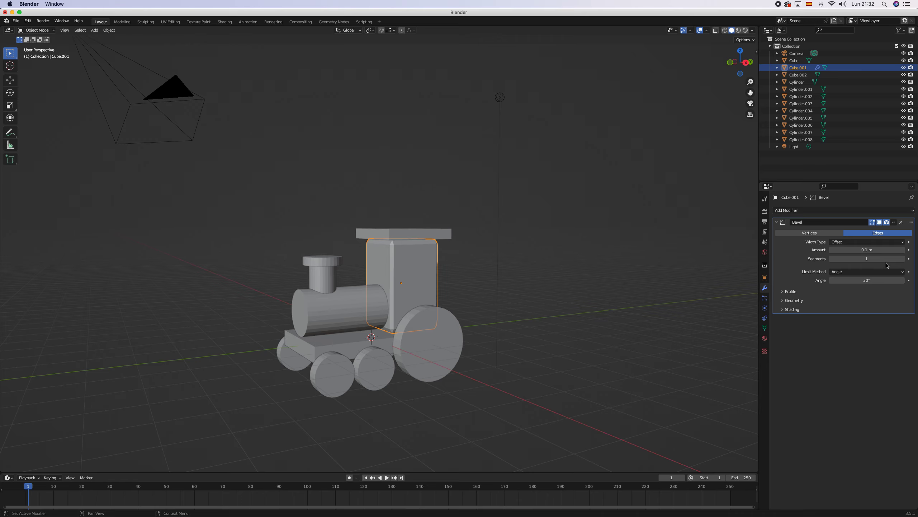
pyautogui.click(909, 260)
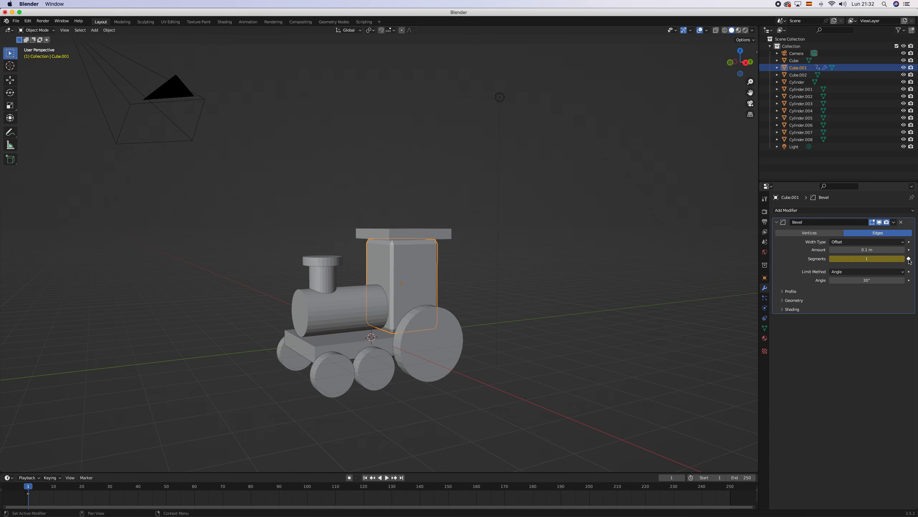
pyautogui.click(906, 259)
pyautogui.click(908, 259)
pyautogui.click(903, 259)
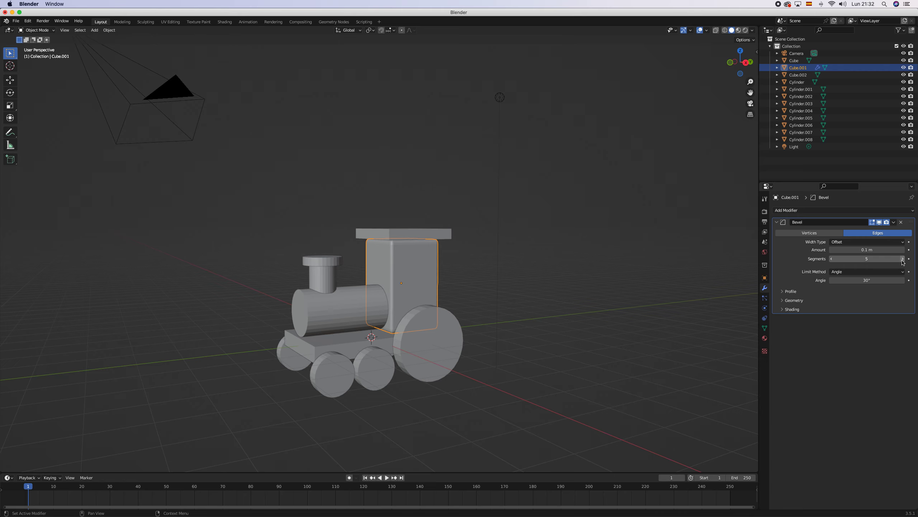
# Add a Bevel modifier with 5 segments to the roof plate, and deselect everything
pyautogui.click(439, 236)
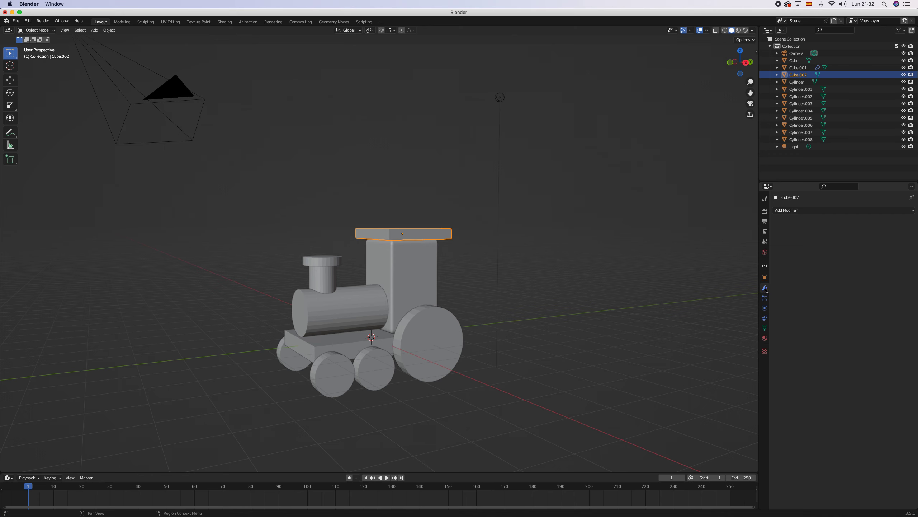
pyautogui.click(797, 211)
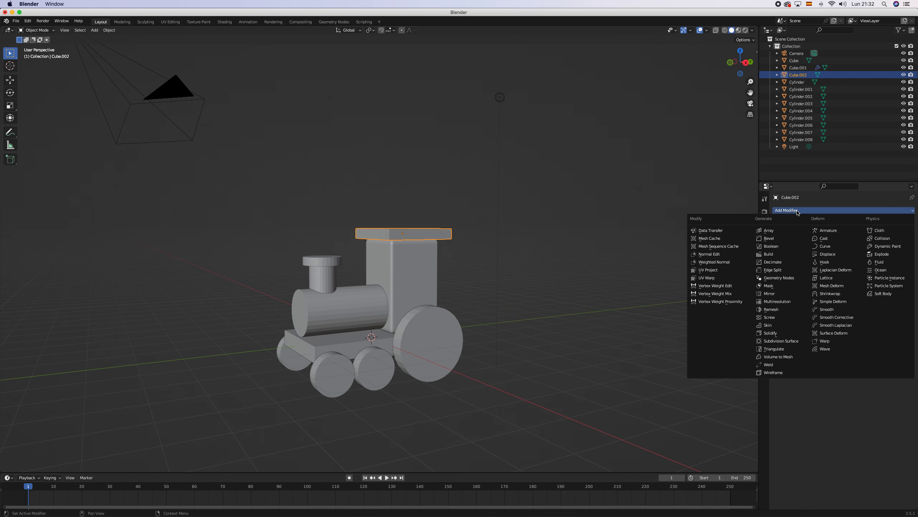
pyautogui.click(774, 239)
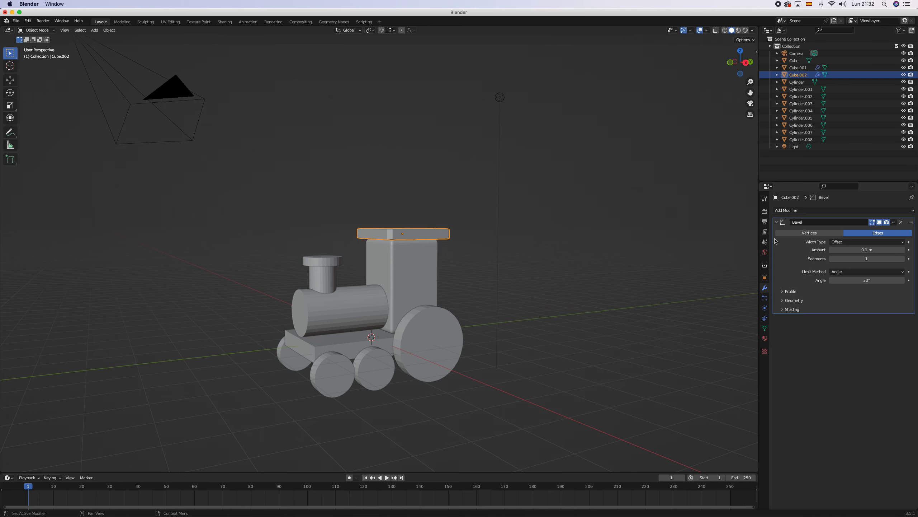
pyautogui.click(903, 259)
pyautogui.click(903, 259)
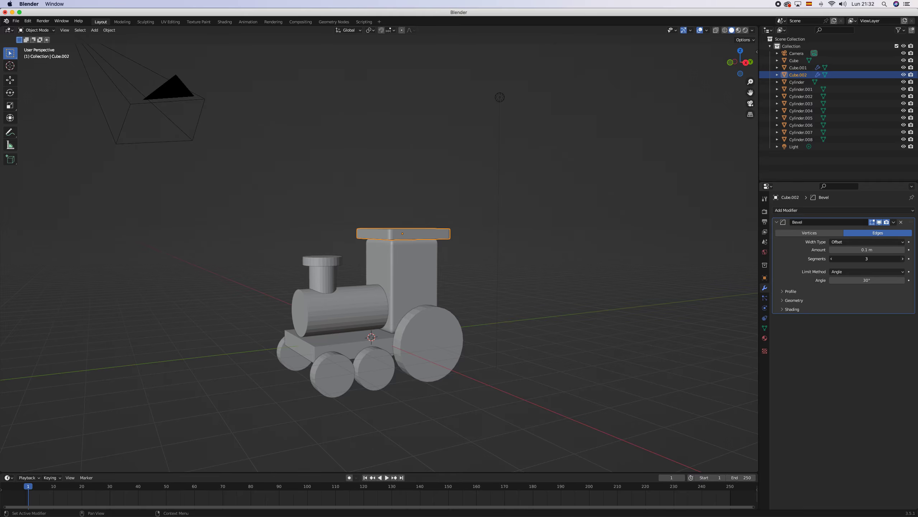
pyautogui.click(903, 259)
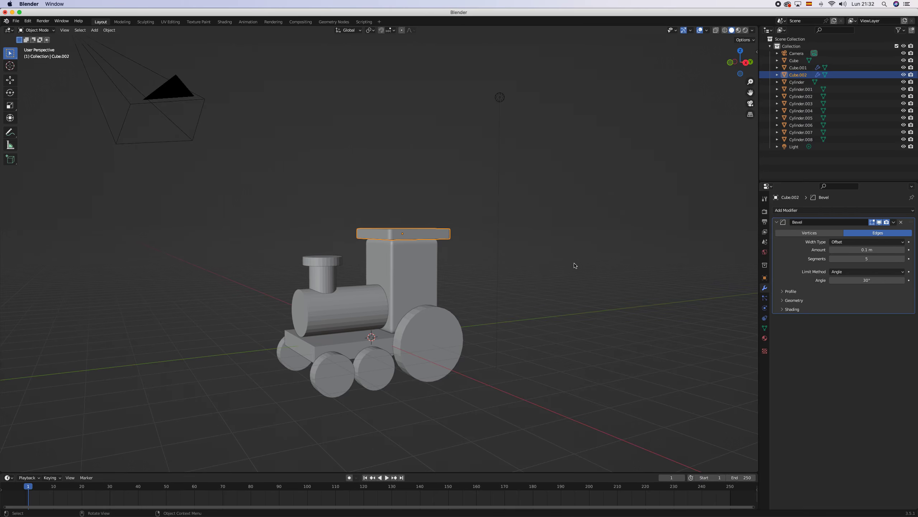
pyautogui.hotkey('alt', 'a')
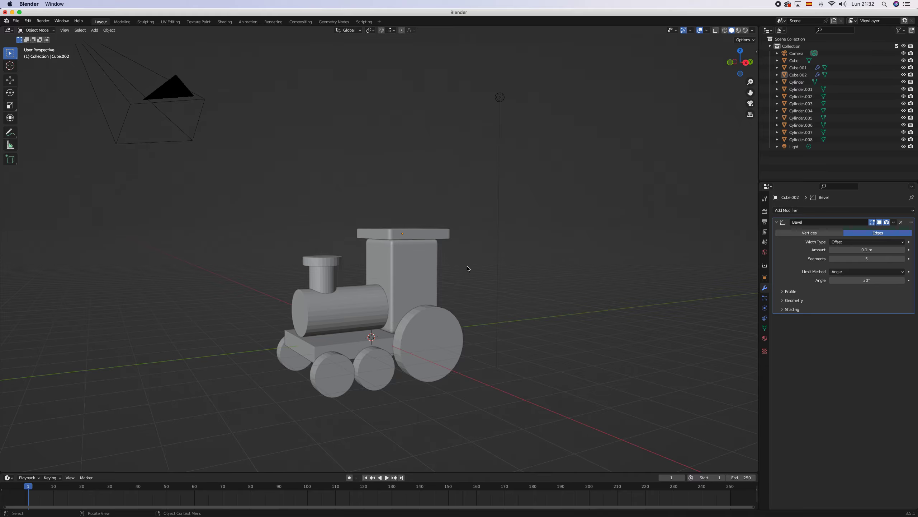
# Lower the roof plate along Z by a few centimetres to close the gap above the rounded cab
pyautogui.scroll(5, 468, 268)
pyautogui.click(451, 206)
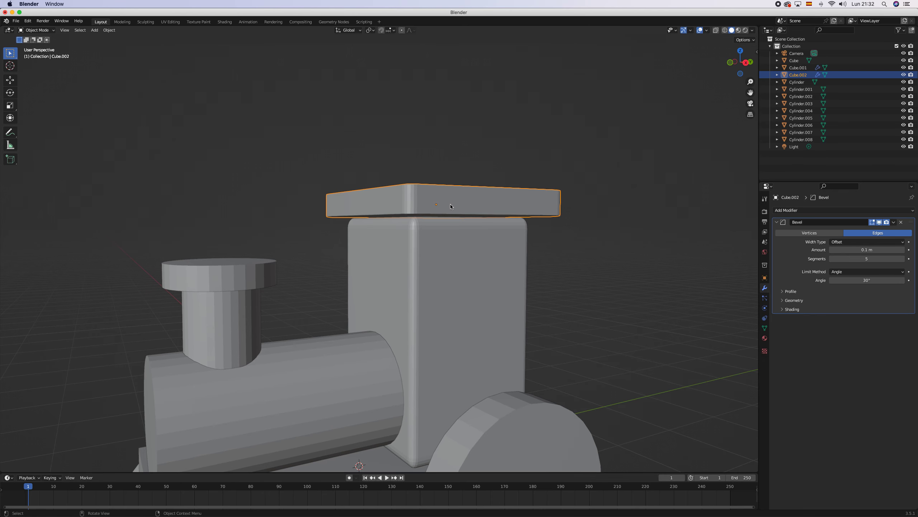
pyautogui.press('g')
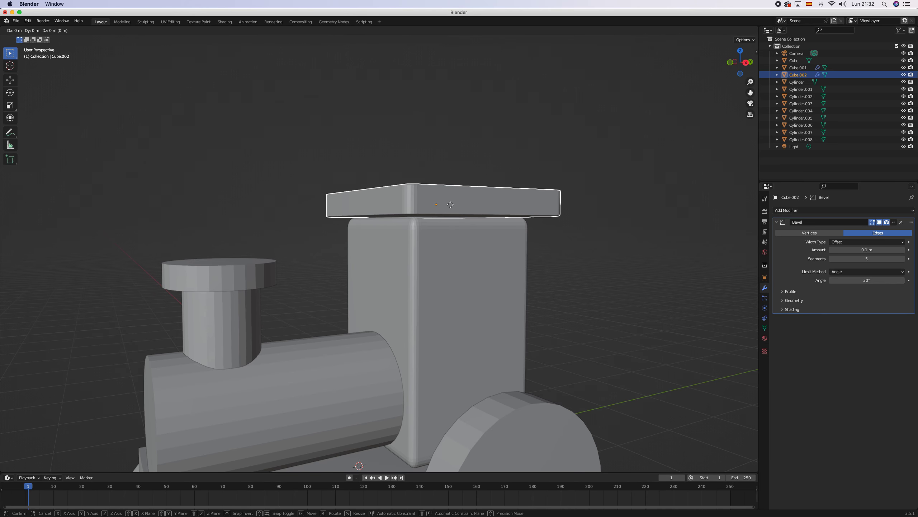
pyautogui.press('x')
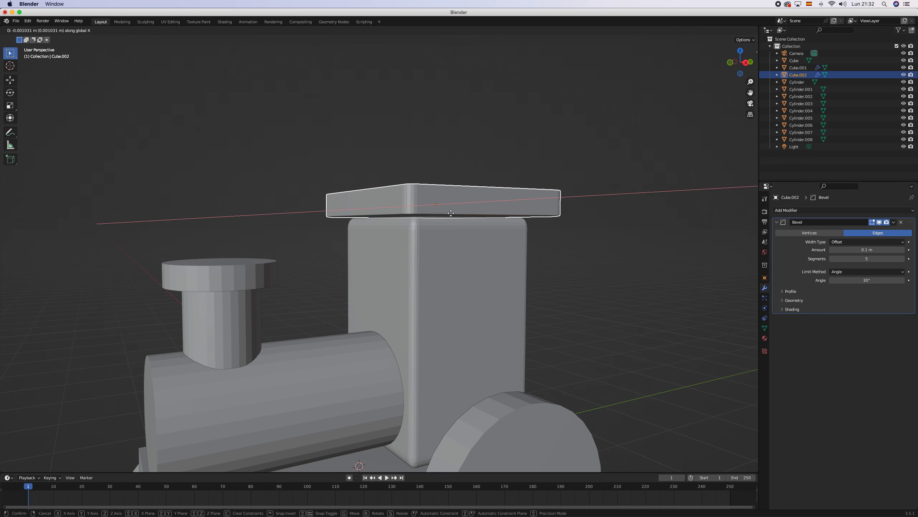
pyautogui.click(451, 213)
pyautogui.moveTo(461, 254); pyautogui.dragTo(418, 207, button='middle')
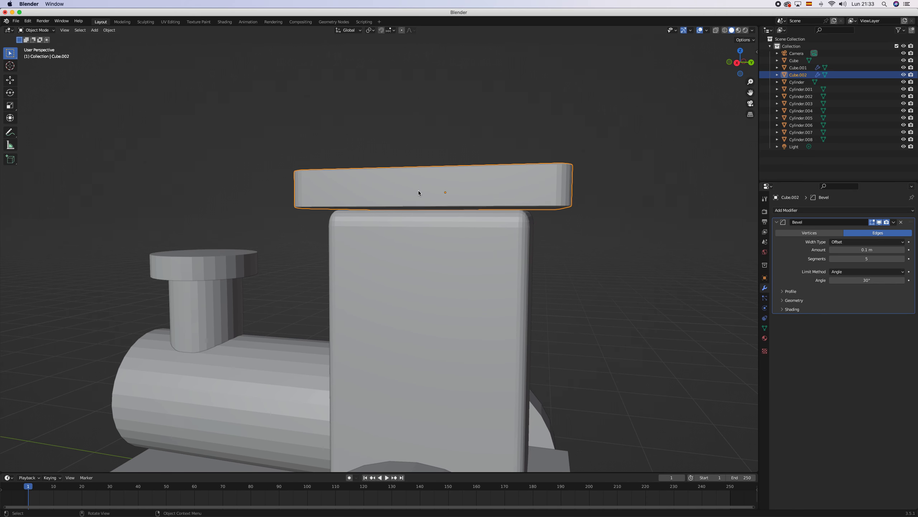
pyautogui.press('g')
pyautogui.press('z')
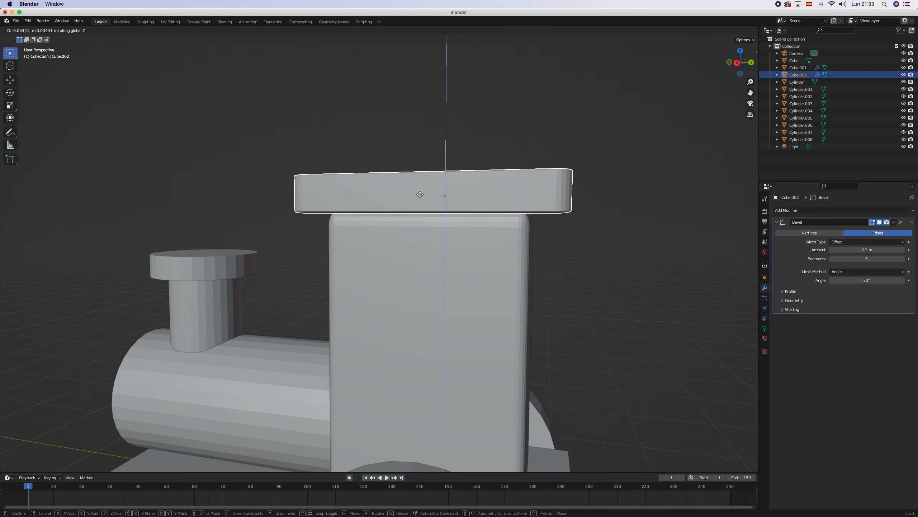
pyautogui.click(419, 198)
pyautogui.scroll(-5, 369, 306)
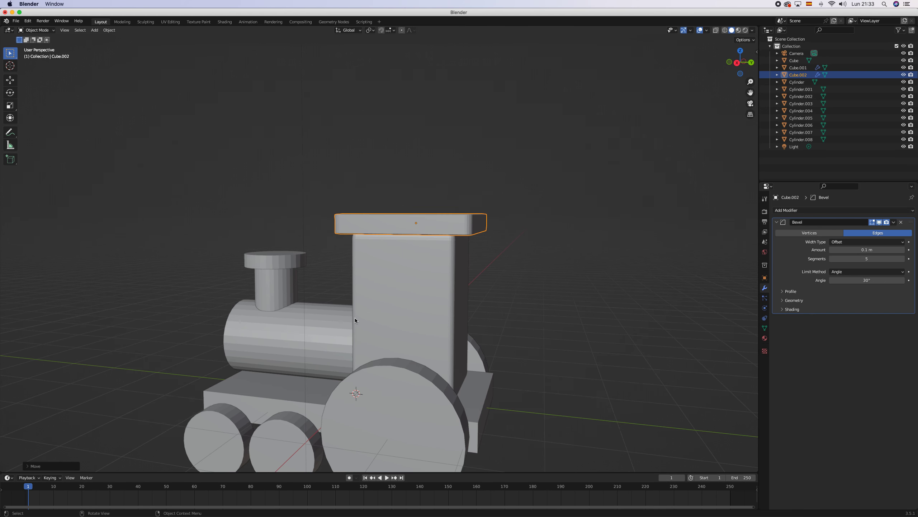
# Copy the roof plate's Bevel modifier to the chimney cap and deselect everything
pyautogui.moveTo(355, 317); pyautogui.dragTo(398, 329, button='middle')
pyautogui.scroll(-4, 398, 327)
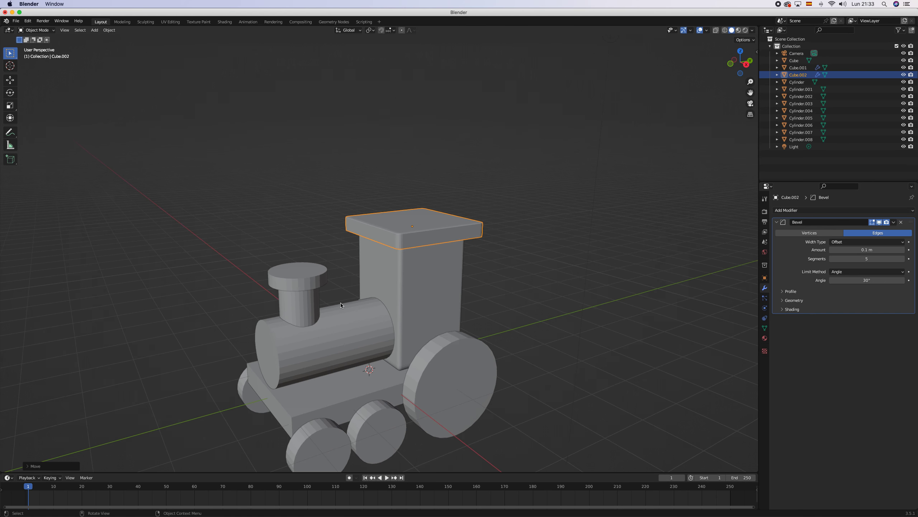
pyautogui.scroll(2, 411, 247)
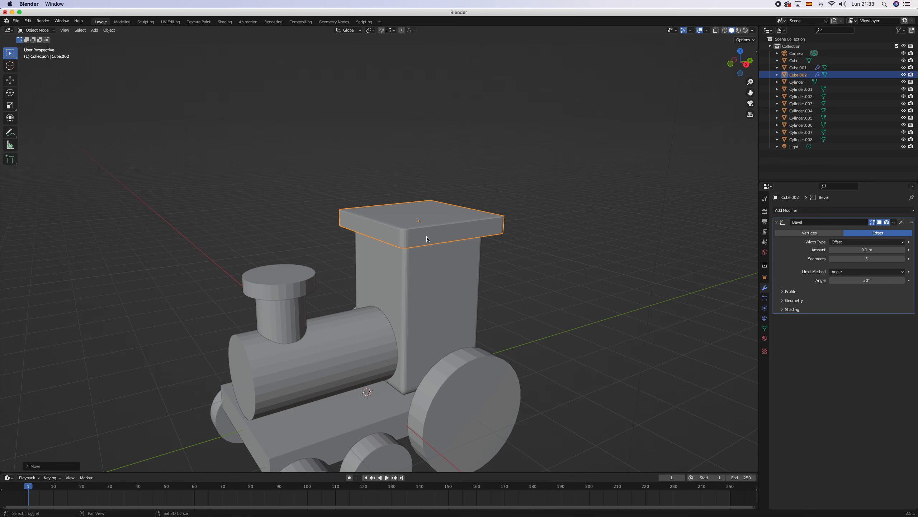
pyautogui.keyDown('shift'); pyautogui.click(294, 289); pyautogui.keyUp('shift')
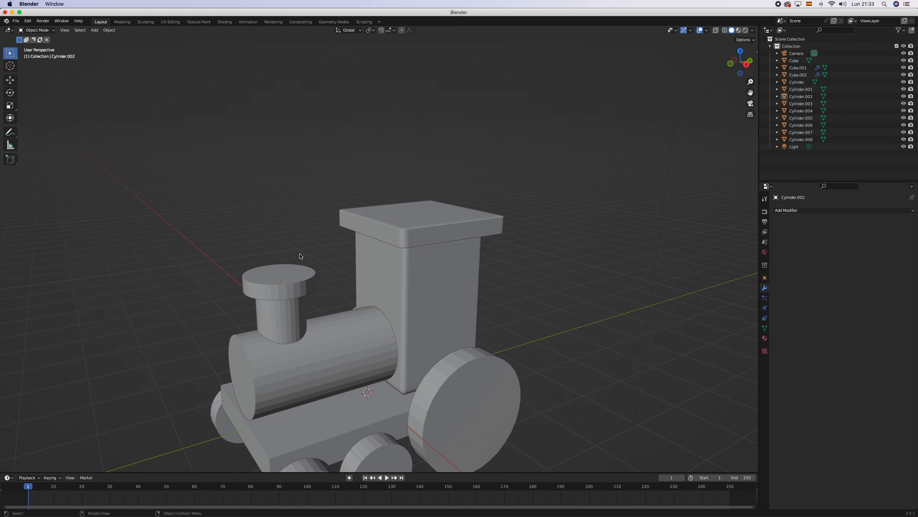
pyautogui.keyDown('shift'); pyautogui.click(443, 230); pyautogui.keyUp('shift')
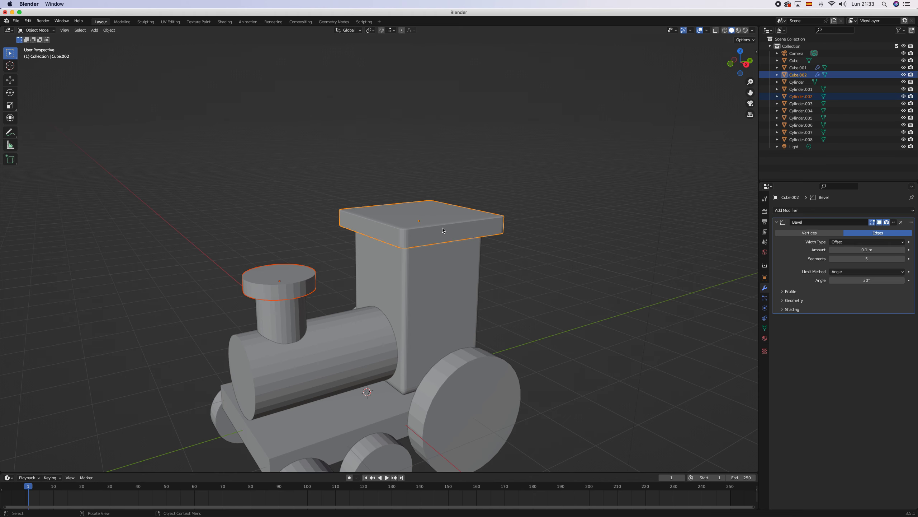
pyautogui.click(348, 181)
pyautogui.click(293, 286)
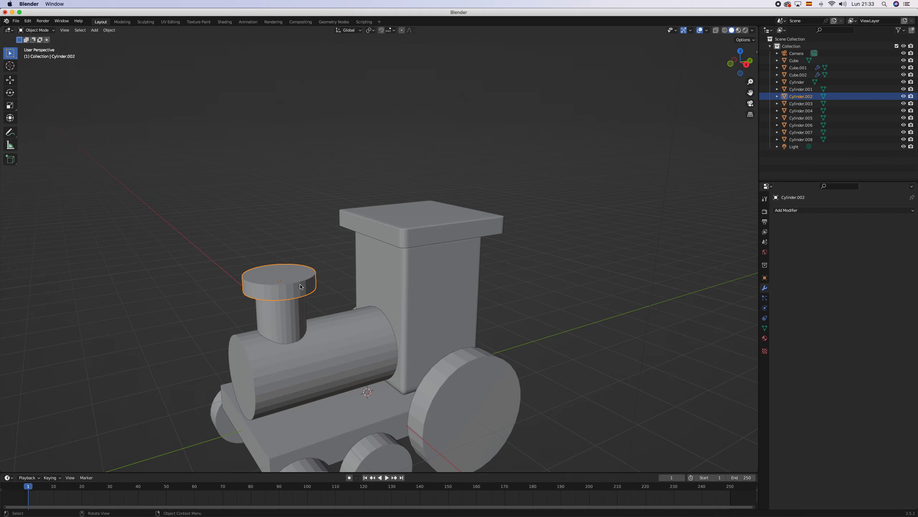
pyautogui.keyDown('shift'); pyautogui.click(403, 233); pyautogui.keyUp('shift')
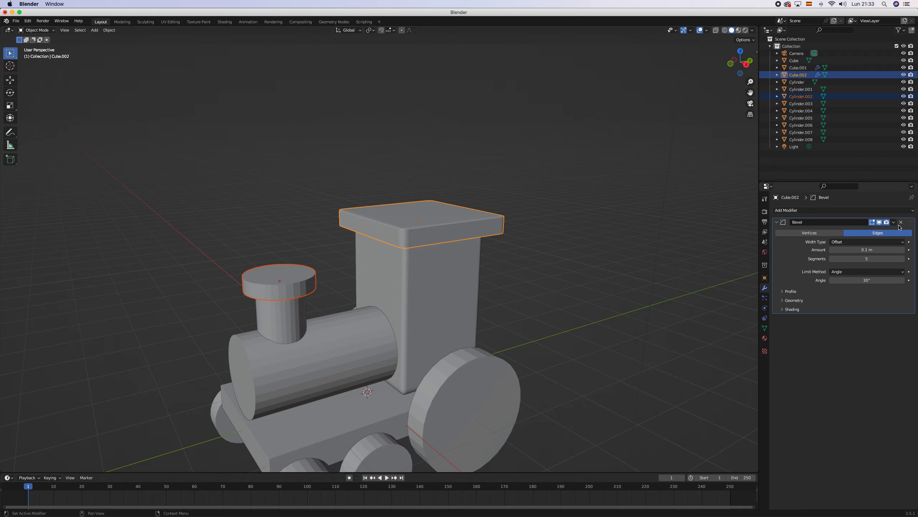
pyautogui.click(894, 222)
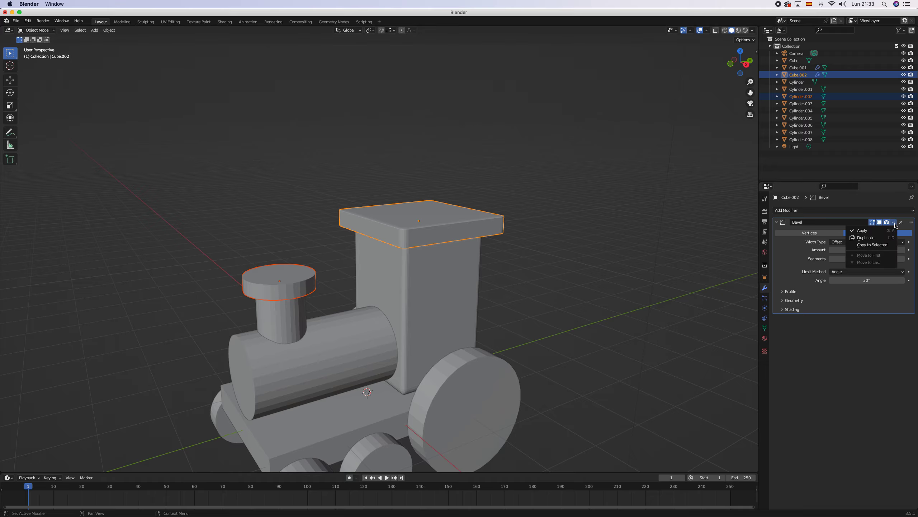
pyautogui.click(878, 245)
pyautogui.click(272, 206)
pyautogui.click(294, 319)
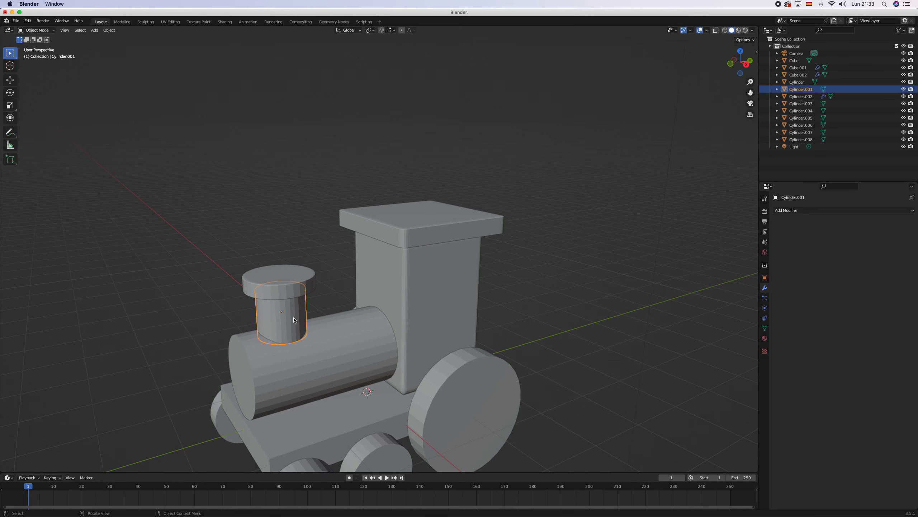
pyautogui.keyDown('shift'); pyautogui.click(434, 240); pyautogui.keyUp('shift')
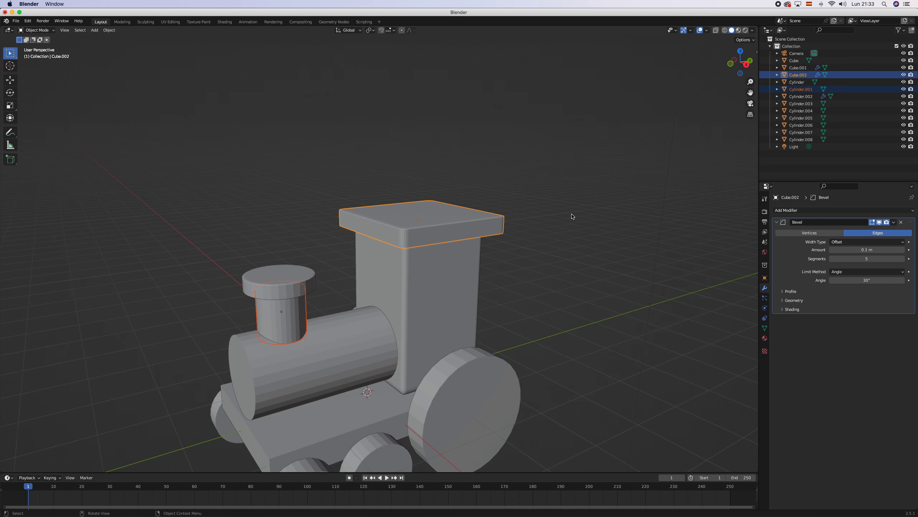
pyautogui.hotkey('alt', 'a')
# Copy the roof plate's Bevel modifier to the horizontal boiler cylinder
pyautogui.click(277, 359)
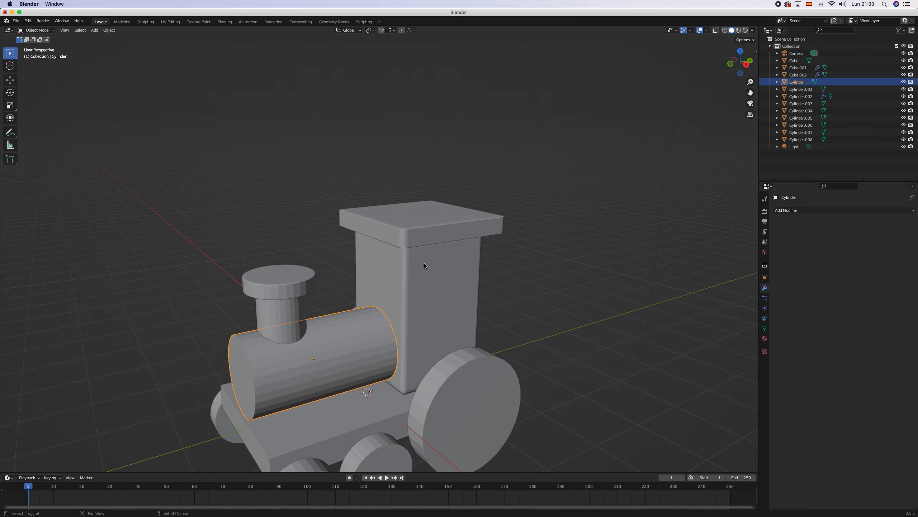
pyautogui.keyDown('shift'); pyautogui.click(428, 237); pyautogui.keyUp('shift')
pyautogui.click(791, 210)
pyautogui.click(792, 212)
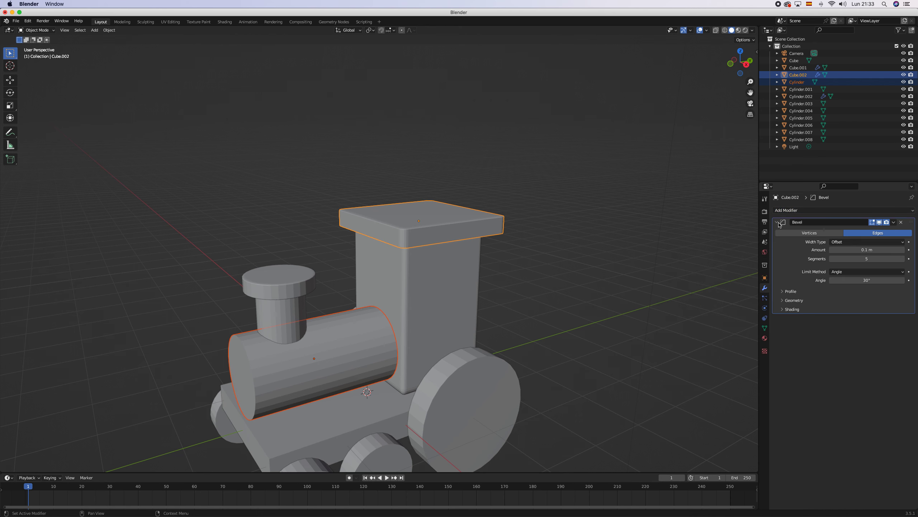
pyautogui.click(893, 223)
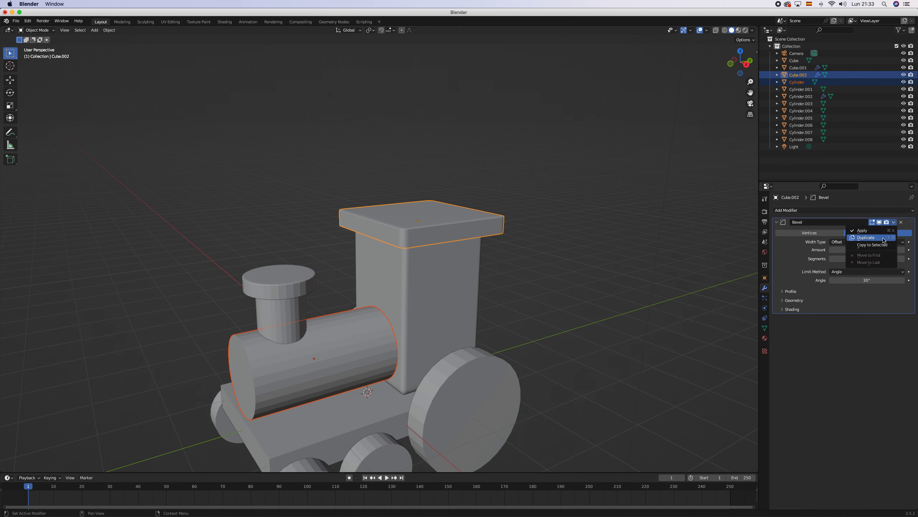
pyautogui.click(875, 245)
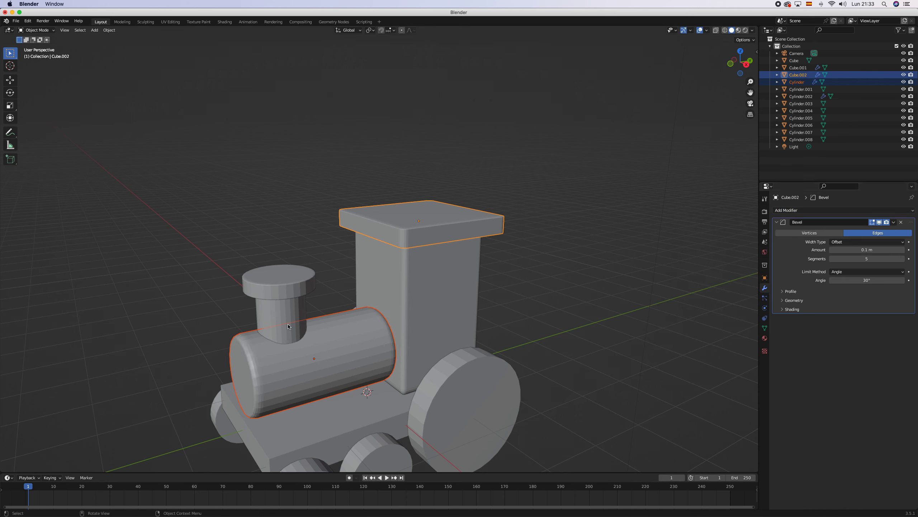
# Copy the boiler's Bevel modifier to the chimney stack beneath the cap
pyautogui.click(237, 318)
pyautogui.click(277, 314)
pyautogui.keyDown('shift'); pyautogui.click(328, 339); pyautogui.keyUp('shift')
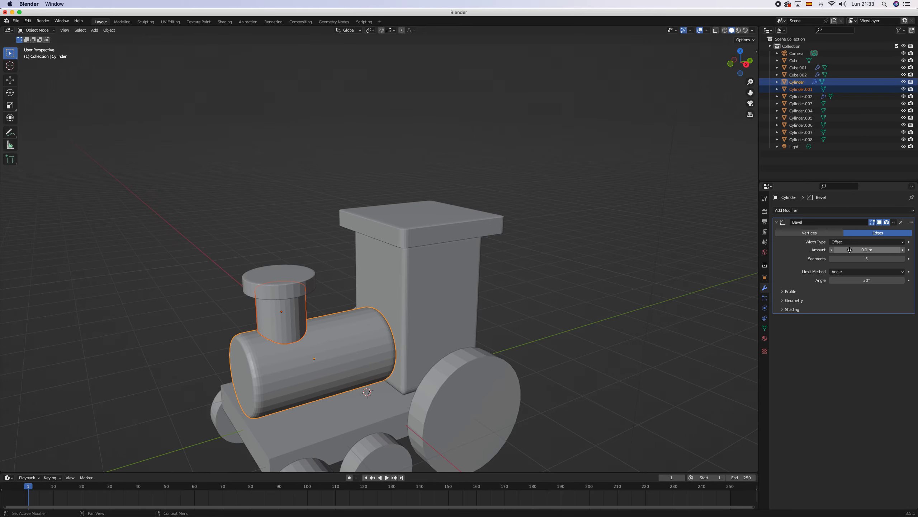
pyautogui.click(893, 222)
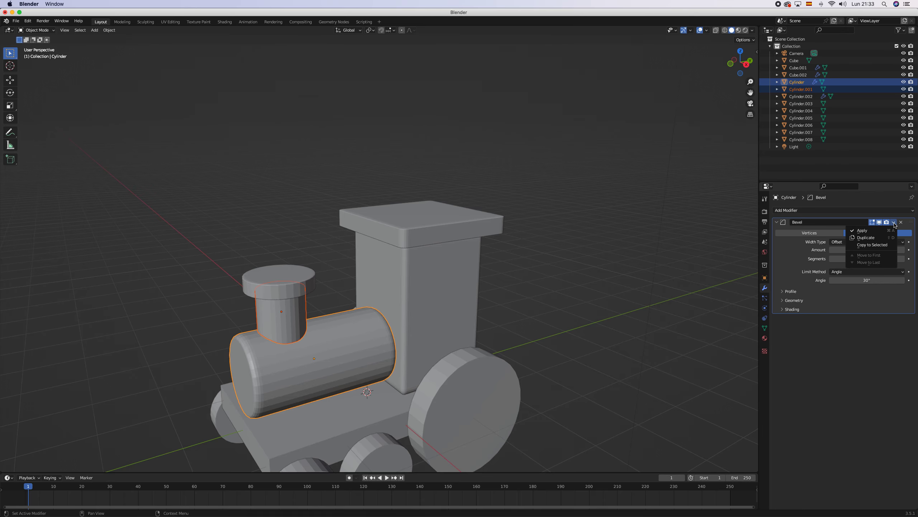
pyautogui.click(882, 246)
# Copy the cab's Bevel modifier to the base slab
pyautogui.click(367, 411)
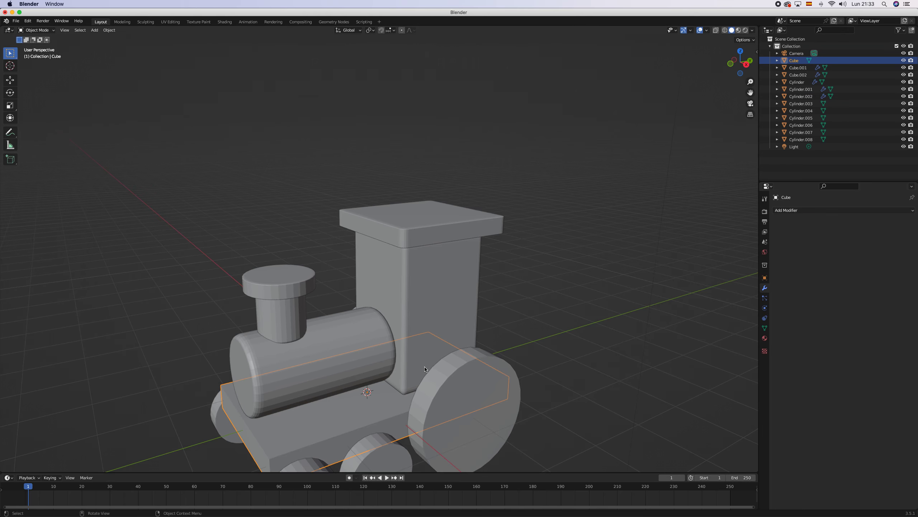
pyautogui.keyDown('shift'); pyautogui.click(445, 311); pyautogui.keyUp('shift')
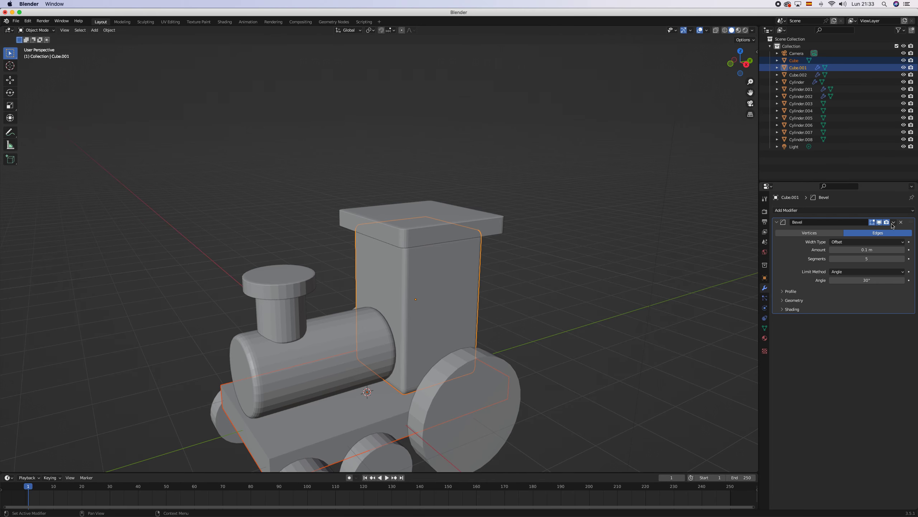
pyautogui.click(893, 222)
pyautogui.click(881, 245)
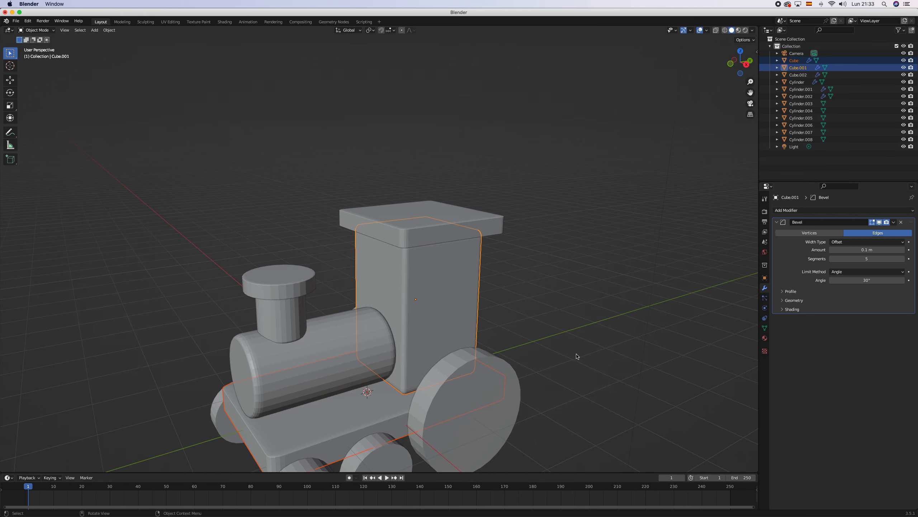
# Copy the cab's Bevel modifier to the two small wheels and the large rear wheel on the +X side
pyautogui.scroll(-2, 577, 354)
pyautogui.click(346, 413)
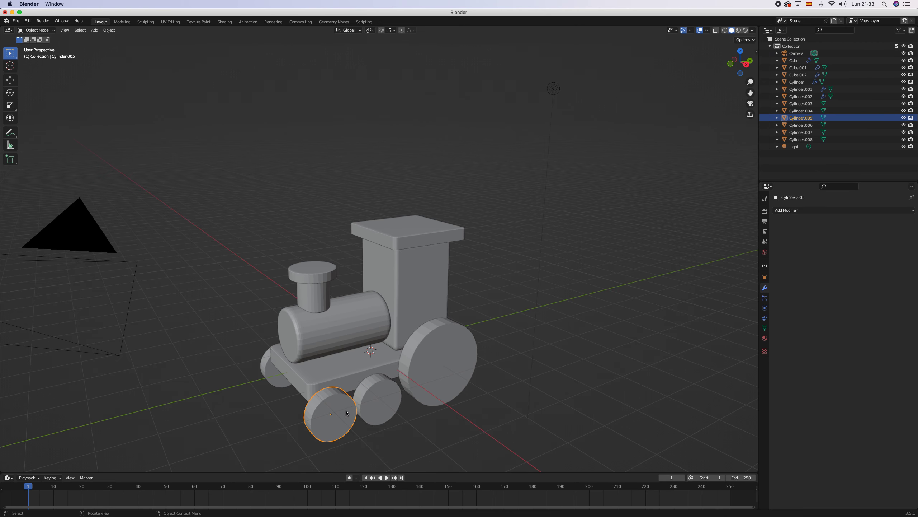
pyautogui.keyDown('shift'); pyautogui.click(377, 398); pyautogui.keyUp('shift')
pyautogui.keyDown('shift'); pyautogui.click(424, 375); pyautogui.keyUp('shift')
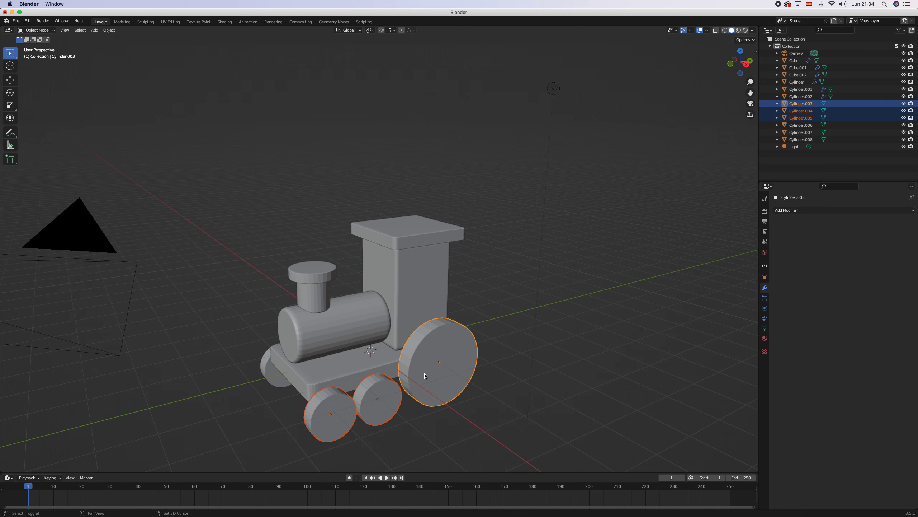
pyautogui.keyDown('shift'); pyautogui.click(445, 278); pyautogui.keyUp('shift')
pyautogui.click(894, 222)
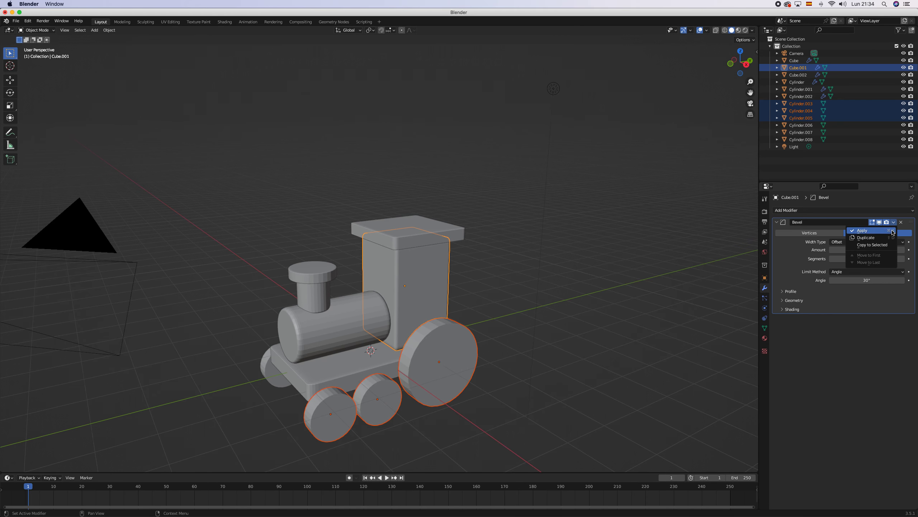
pyautogui.click(873, 248)
# Copy the base slab's Bevel modifier to the two small wheels and the large rear wheel on the -X side
pyautogui.moveTo(564, 340); pyautogui.dragTo(470, 393, button='middle')
pyautogui.click(389, 413)
pyautogui.keyDown('shift'); pyautogui.click(355, 399); pyautogui.keyUp('shift')
pyautogui.keyDown('shift'); pyautogui.click(332, 362); pyautogui.keyUp('shift')
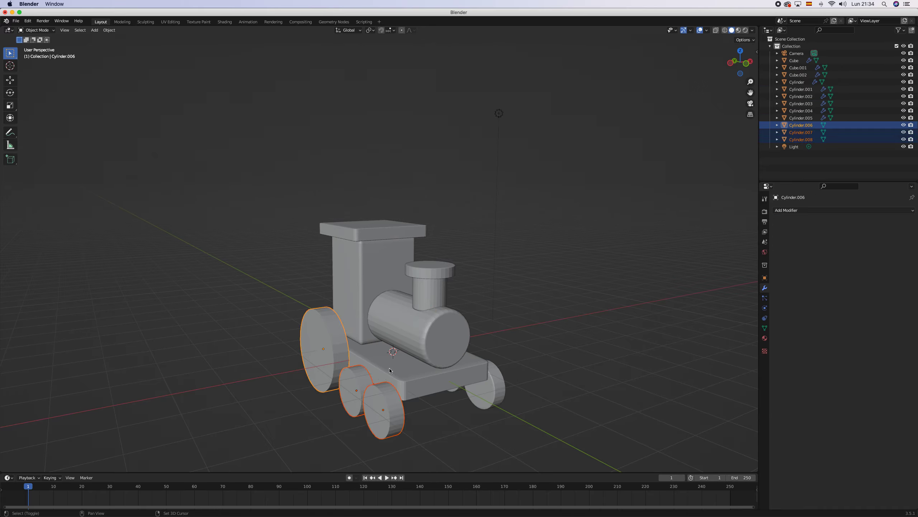
pyautogui.keyDown('shift'); pyautogui.click(366, 356); pyautogui.keyUp('shift')
pyautogui.click(894, 222)
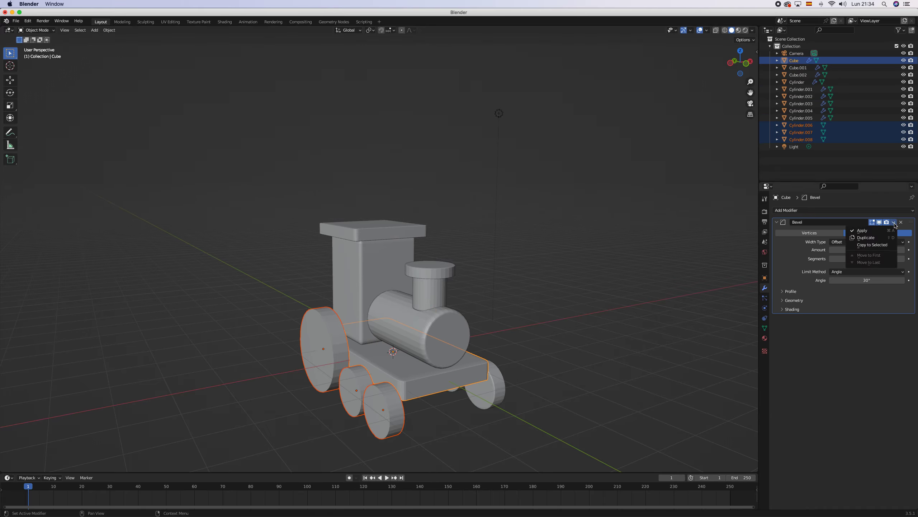
pyautogui.click(881, 245)
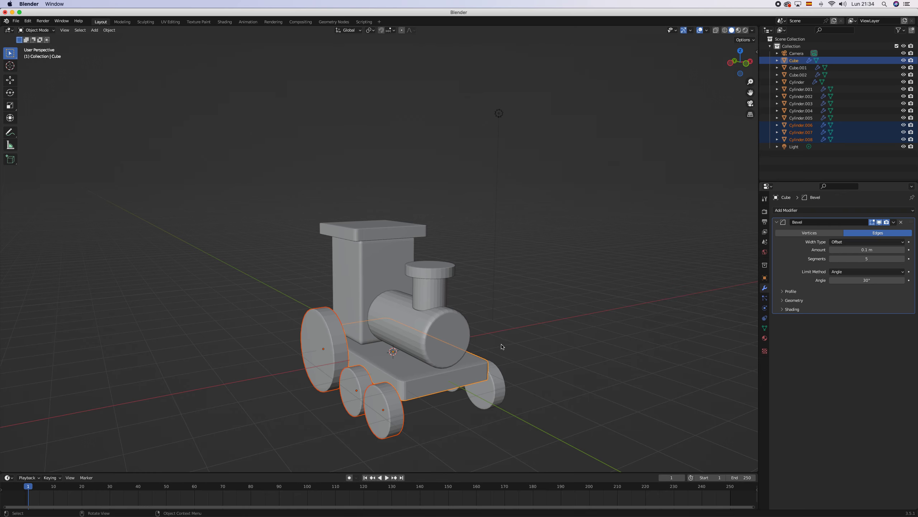
# Examine the rounded edges of the whole locomotive from several angles and distances
pyautogui.moveTo(536, 351); pyautogui.dragTo(469, 361, button='middle')
pyautogui.scroll(2, 469, 361)
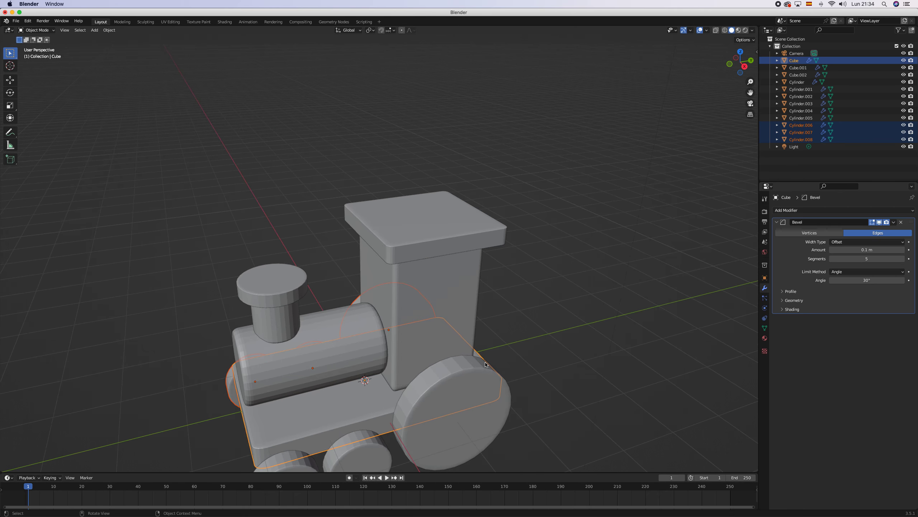
pyautogui.scroll(-2, 486, 364)
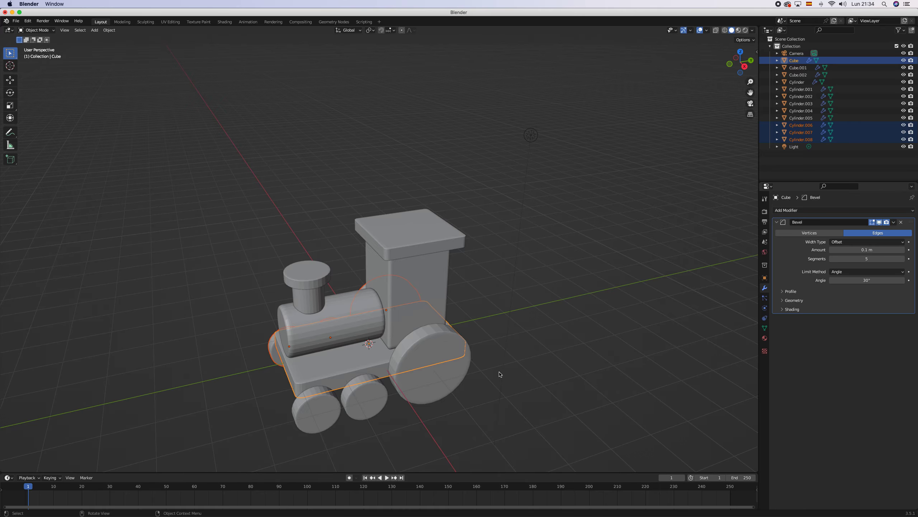
pyautogui.scroll(-2, 500, 374)
pyautogui.moveTo(751, 97); pyautogui.dragTo(750, 37)
pyautogui.moveTo(535, 300); pyautogui.dragTo(543, 280, button='middle')
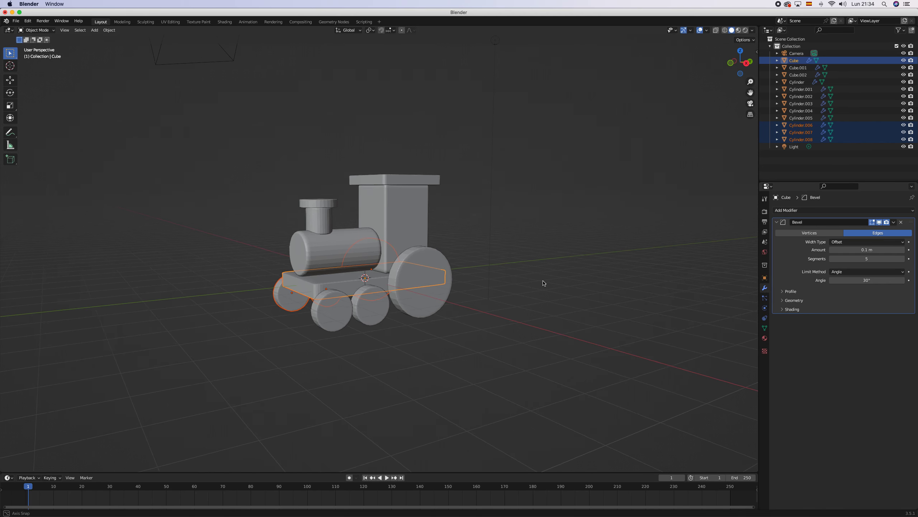
pyautogui.scroll(3, 512, 309)
pyautogui.scroll(3, 351, 314)
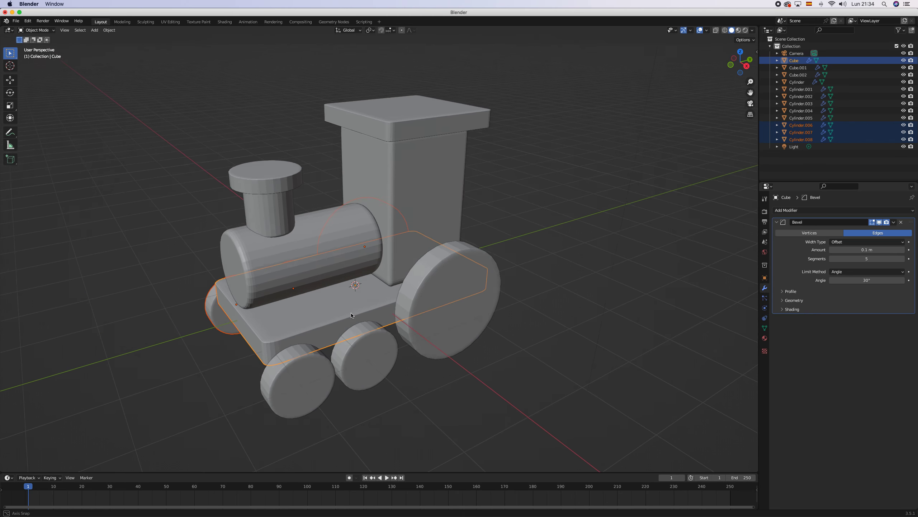
# Enter Edit Mode on the chimney cap and select only its top face using face selection
pyautogui.click(252, 167)
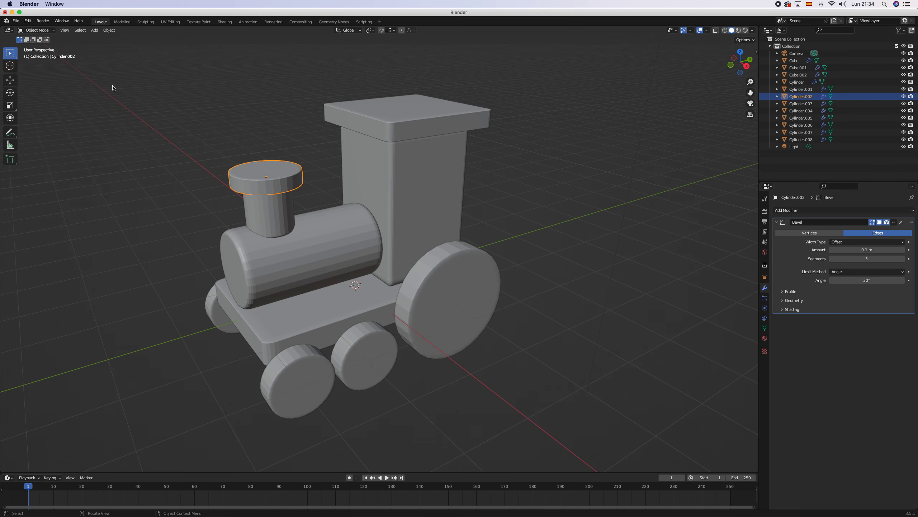
pyautogui.press('Tab')
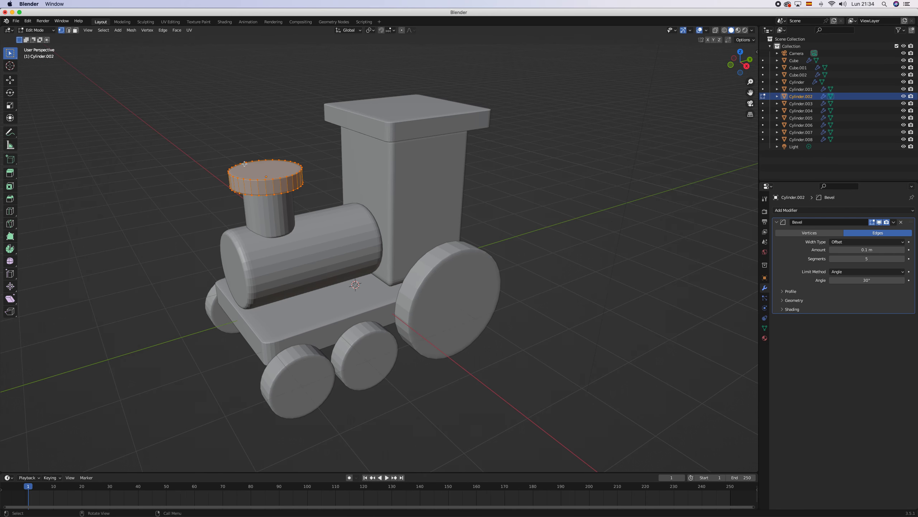
pyautogui.scroll(2, 280, 179)
pyautogui.moveTo(262, 170); pyautogui.dragTo(151, 139, button='middle')
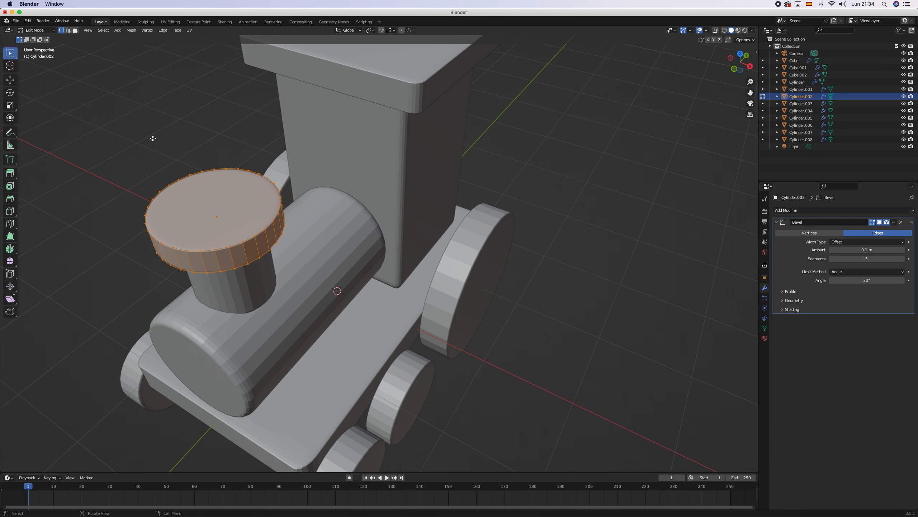
pyautogui.click(104, 100)
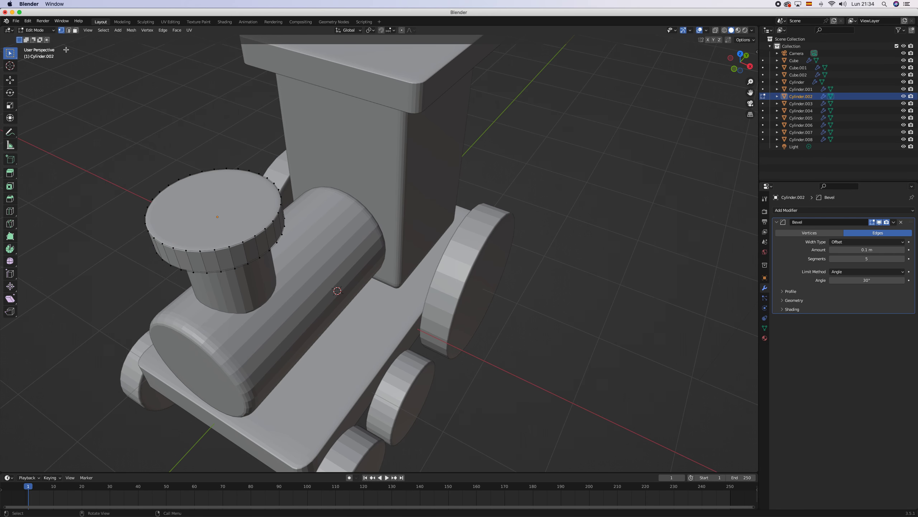
pyautogui.click(75, 31)
pyautogui.click(228, 195)
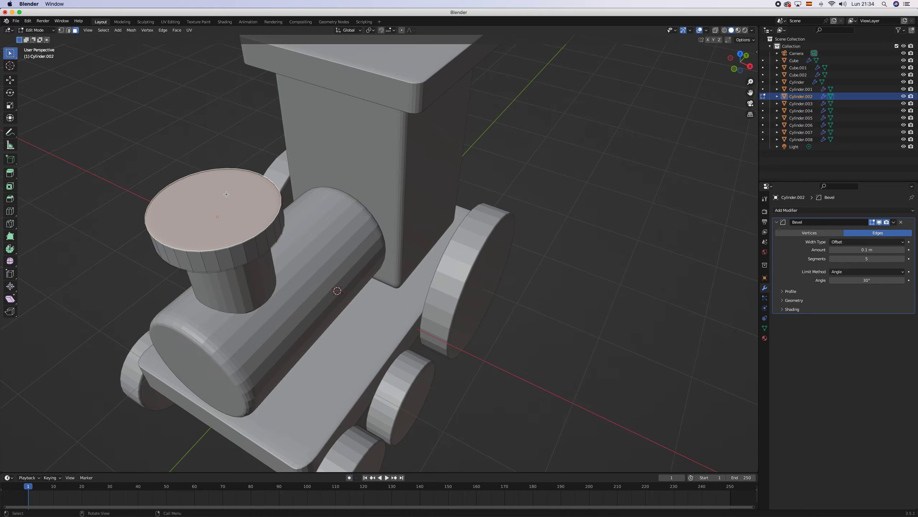
pyautogui.press('s')
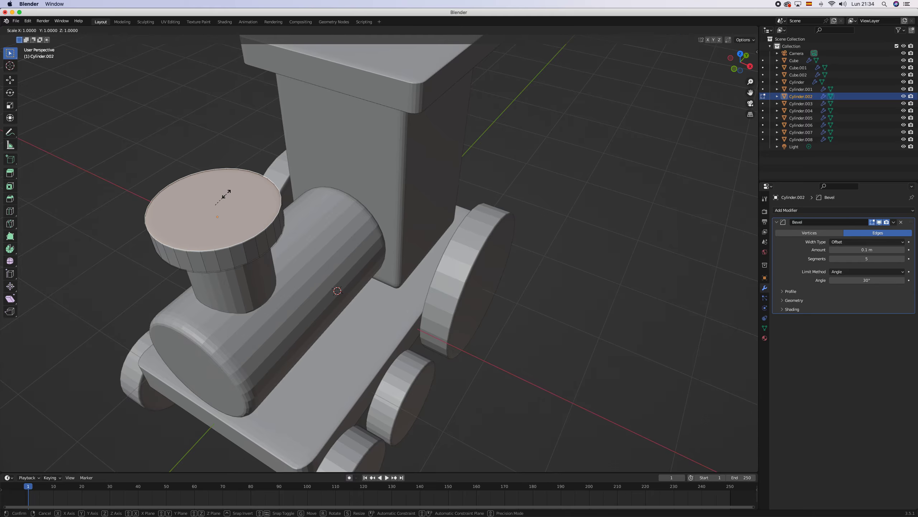
pyautogui.click(226, 194)
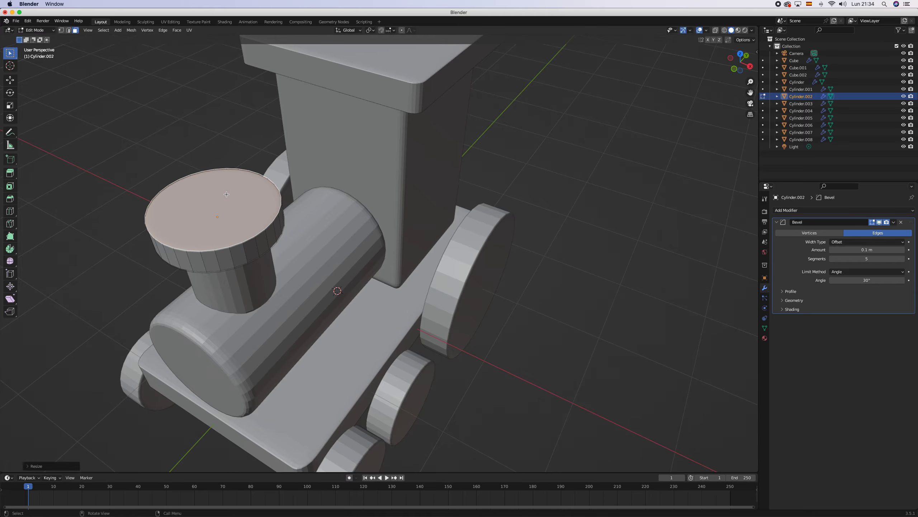
pyautogui.press('s')
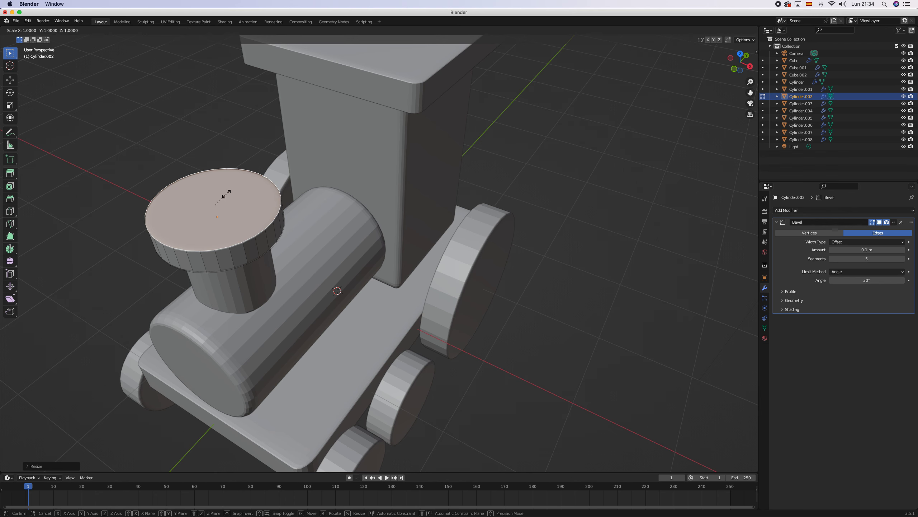
pyautogui.press('Escape')
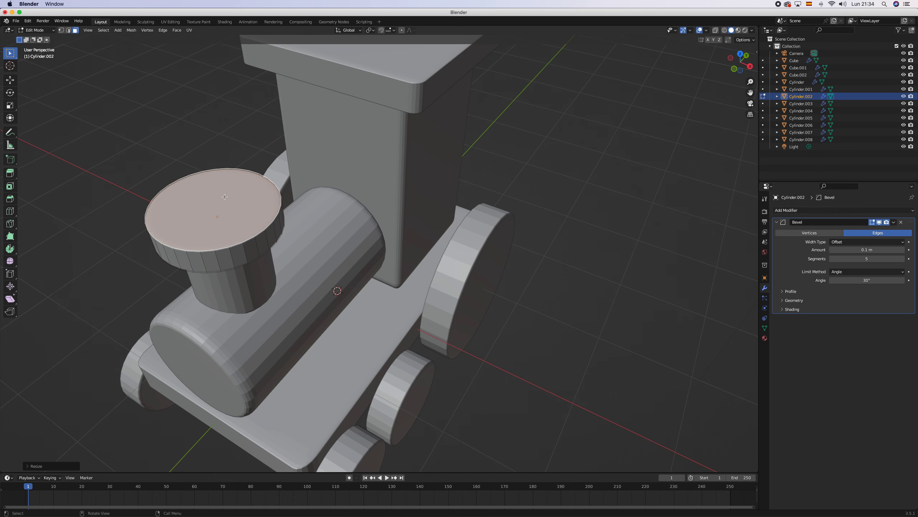
# Extrude the chimney cap's top face in place and scale the new face inward to about 0.77
pyautogui.press('e')
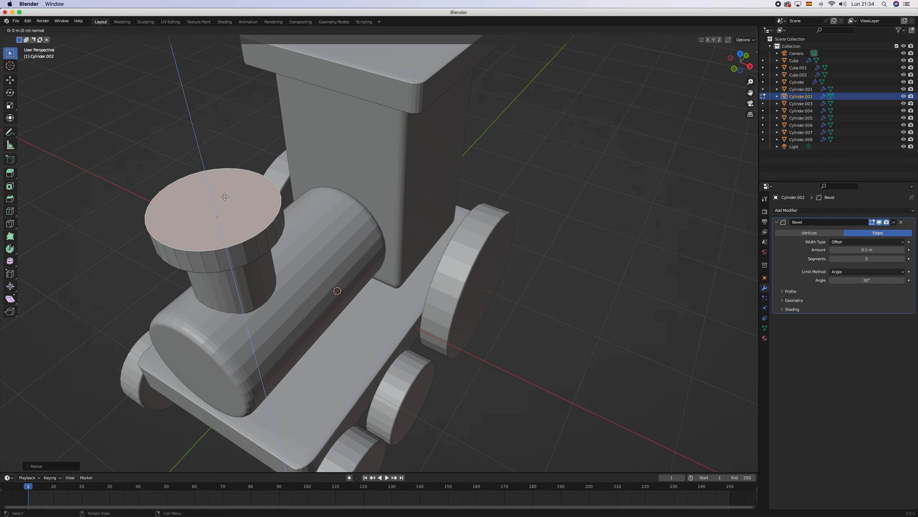
pyautogui.click(224, 197)
pyautogui.press('s')
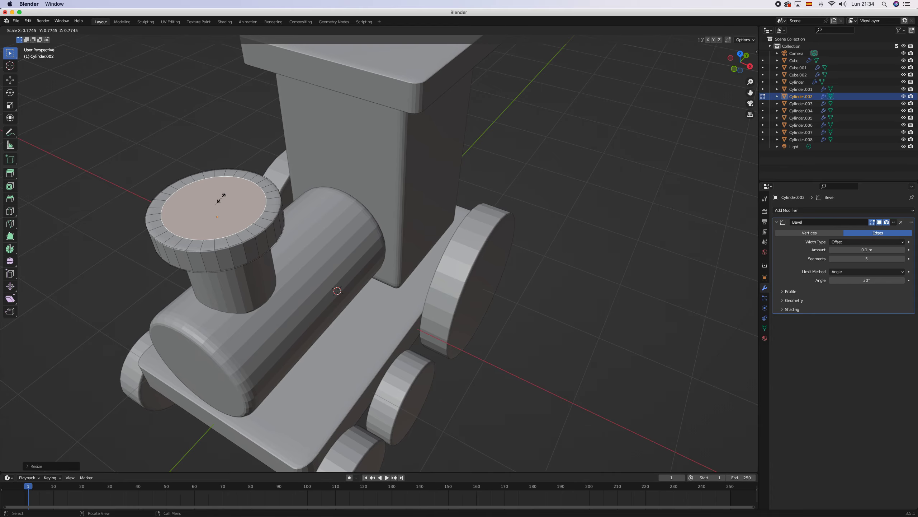
pyautogui.press('Escape')
# Extrude the cap's inner top face about 0.21 m downward to hollow the chimney, and return to Object Mode
pyautogui.hotkey('alt', 'a')
pyautogui.click(212, 206)
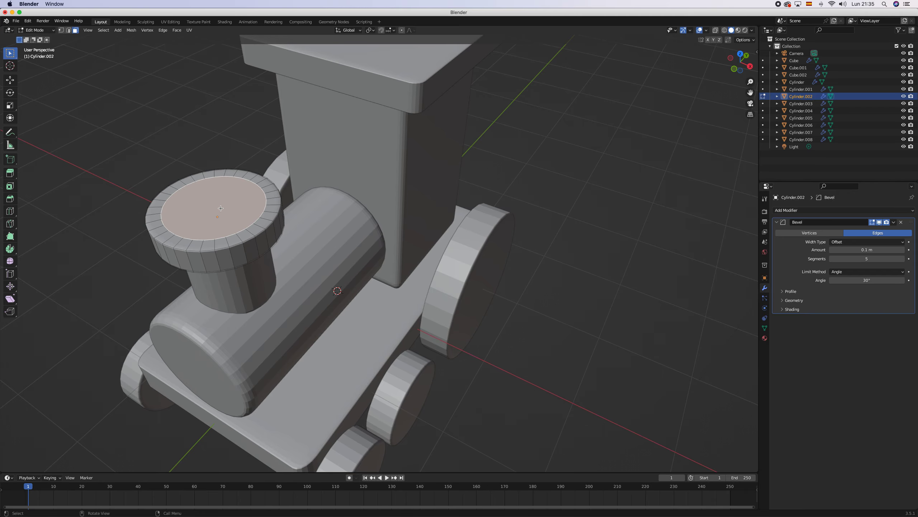
pyautogui.press('e')
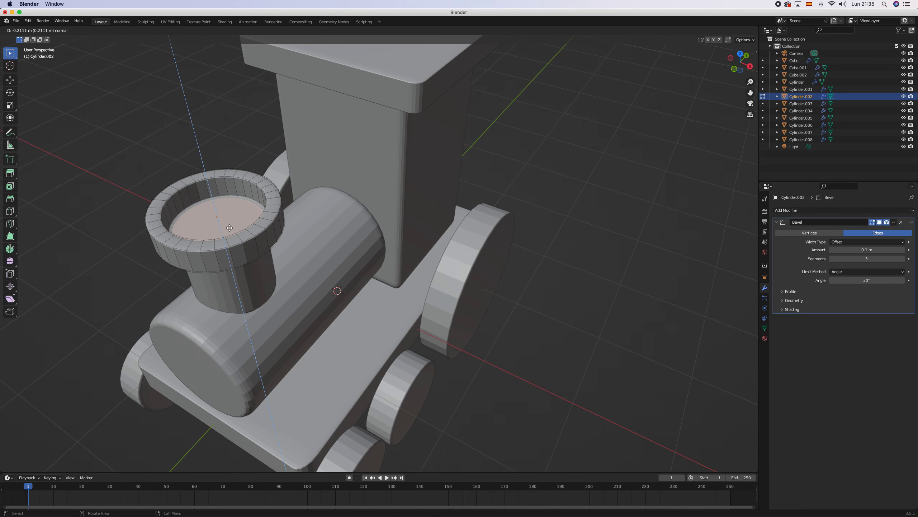
pyautogui.click(228, 227)
pyautogui.scroll(-8, 299, 227)
pyautogui.moveTo(299, 227); pyautogui.dragTo(443, 286, button='middle')
pyautogui.scroll(3, 469, 295)
pyautogui.scroll(-3, 456, 297)
pyautogui.scroll(3, 456, 298)
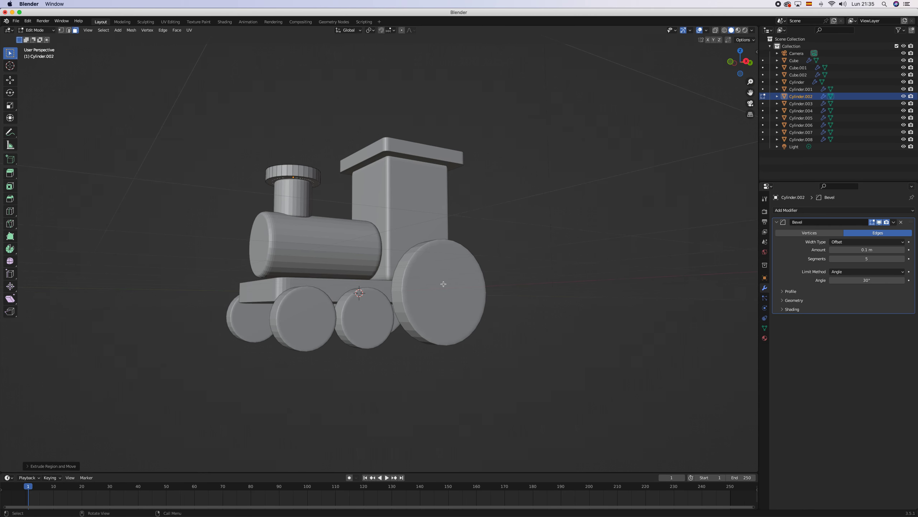
pyautogui.moveTo(473, 314)
pyautogui.mouseDown(button='middle')
pyautogui.moveTo(420, 322)
pyautogui.moveTo(434, 349)
pyautogui.moveTo(479, 303)
pyautogui.mouseUp(button='middle')
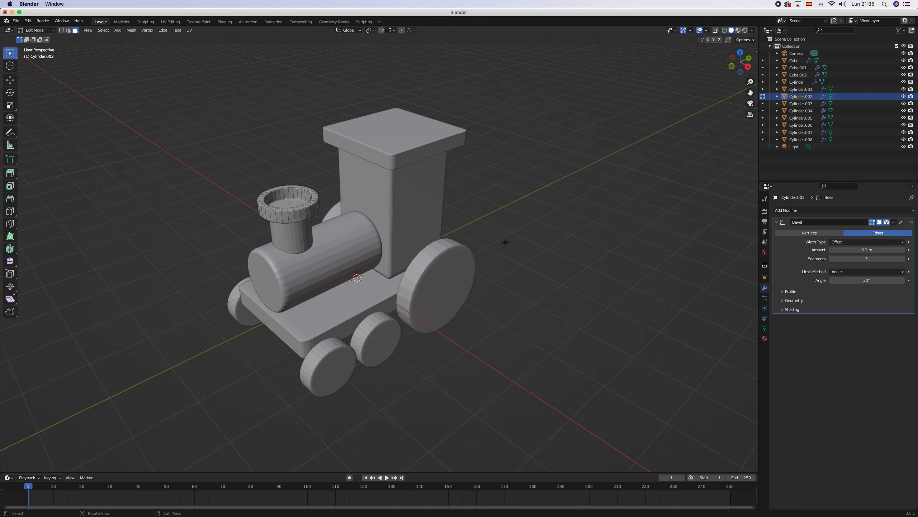
pyautogui.moveTo(434, 286); pyautogui.dragTo(433, 283, button='middle')
pyautogui.press('Tab')
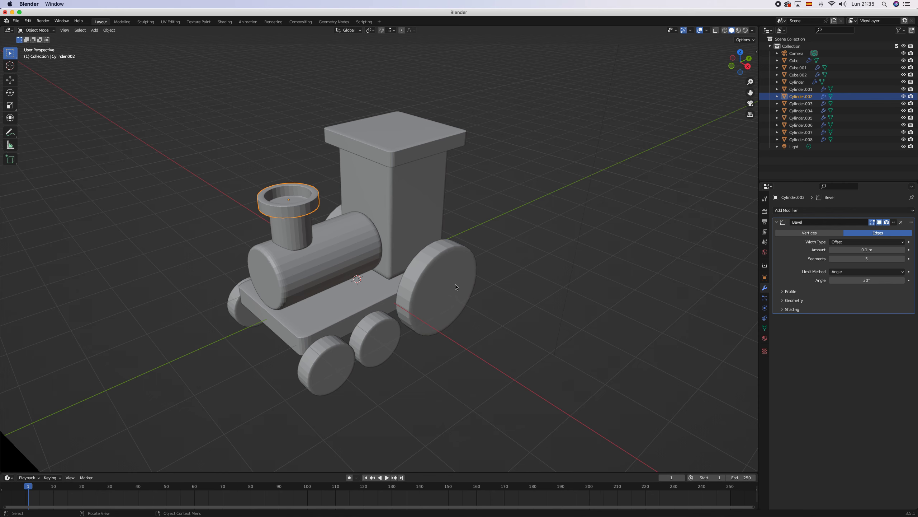
# Enter Edit Mode on the large rear wheel on the +X side and select only its outer face
pyautogui.click(452, 288)
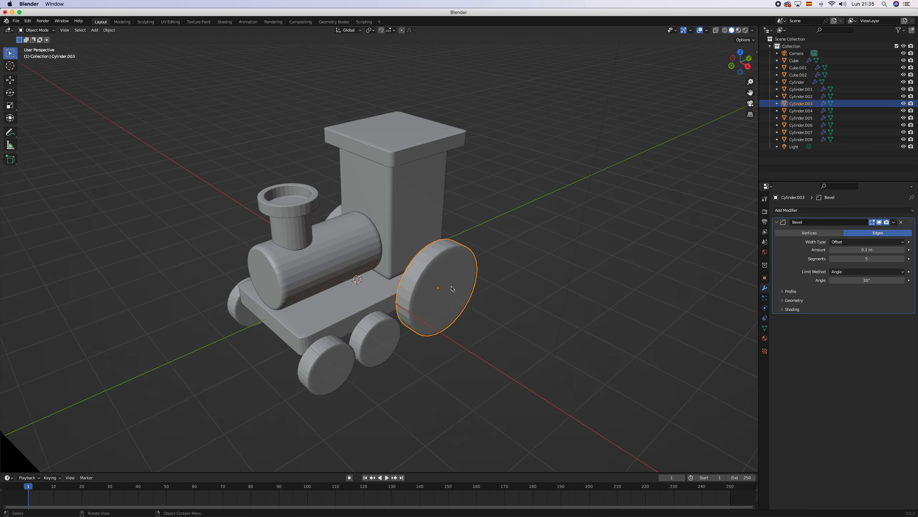
pyautogui.press('Tab')
pyautogui.moveTo(452, 288)
pyautogui.mouseDown(button='middle')
pyautogui.moveTo(436, 297)
pyautogui.moveTo(429, 279)
pyautogui.moveTo(457, 305)
pyautogui.mouseUp(button='middle')
pyautogui.hotkey('alt', 'a')
pyautogui.click(436, 298)
pyautogui.scroll(3, 430, 279)
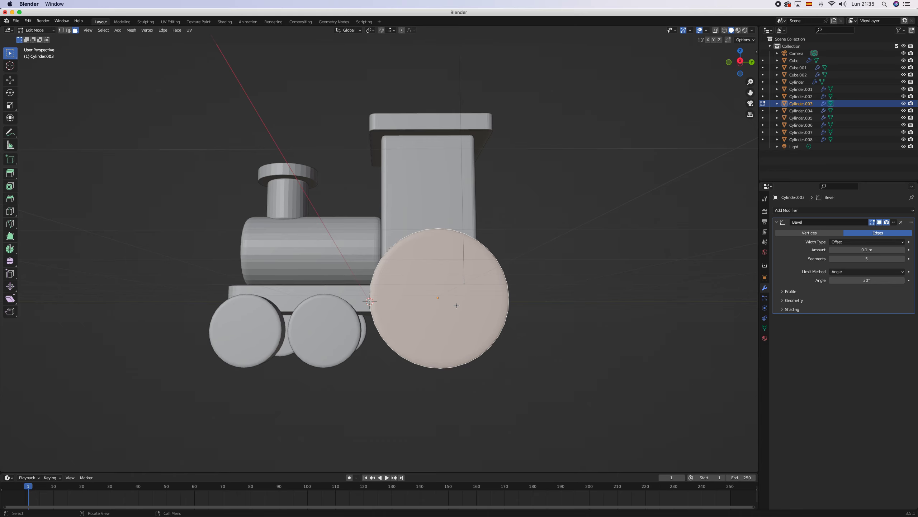
# Extrude the large wheel's outer face in place and scale the new face inward, leaving a narrow rim
pyautogui.press('e')
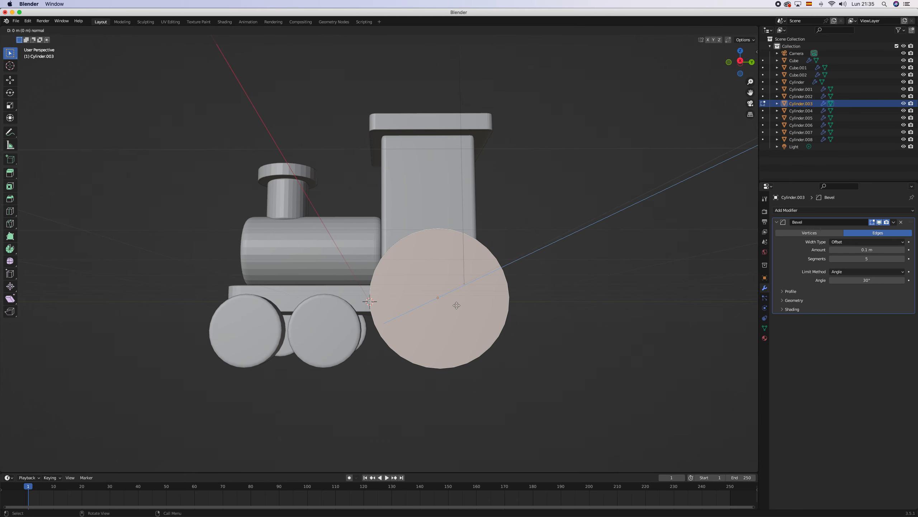
pyautogui.rightClick(457, 306)
pyautogui.press('e')
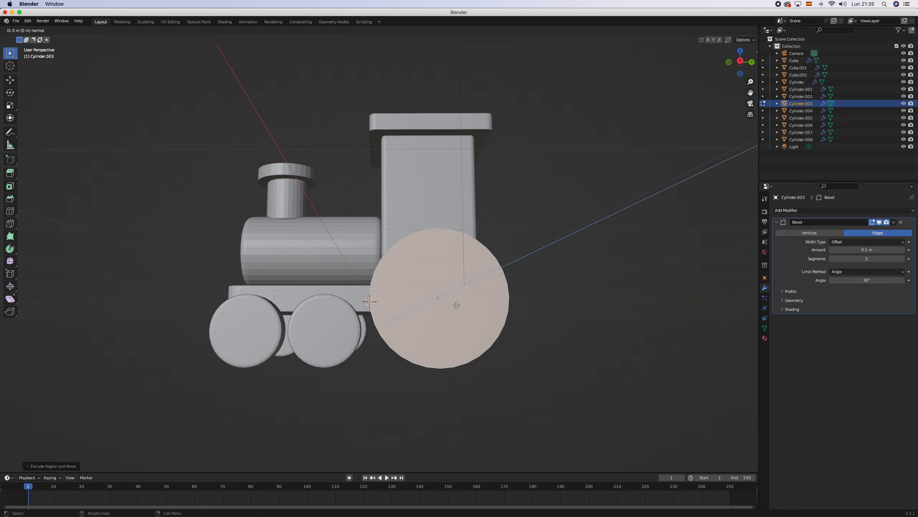
pyautogui.rightClick(457, 305)
pyautogui.press('s')
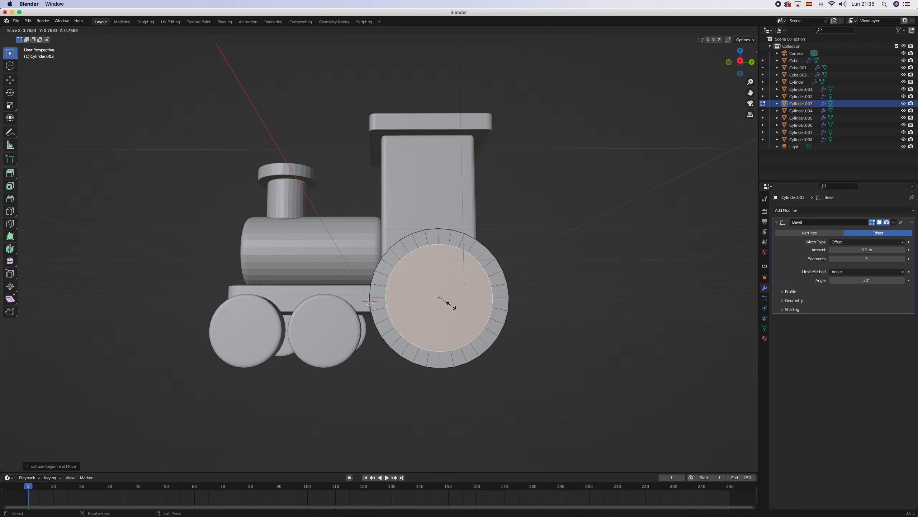
pyautogui.click(454, 303)
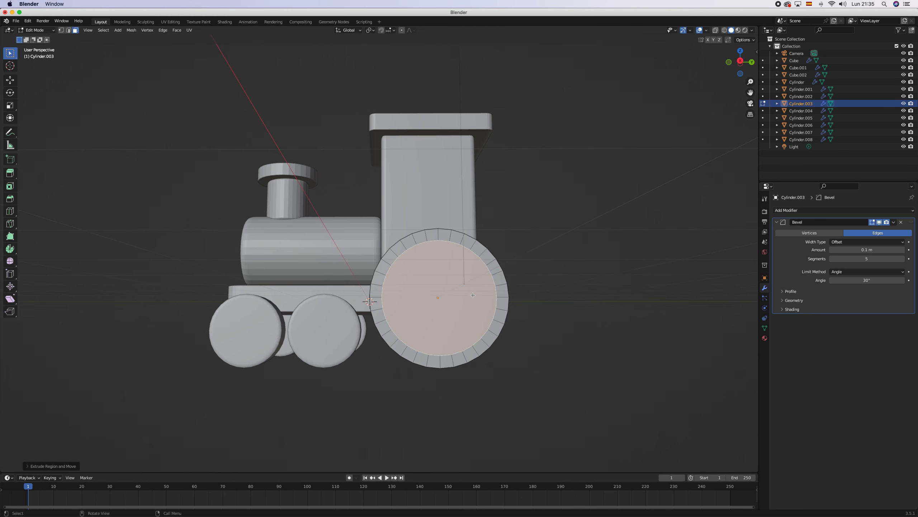
# Extrude the large wheel's inner face in place again and scale it down to a small central hub
pyautogui.press('e')
pyautogui.press('s')
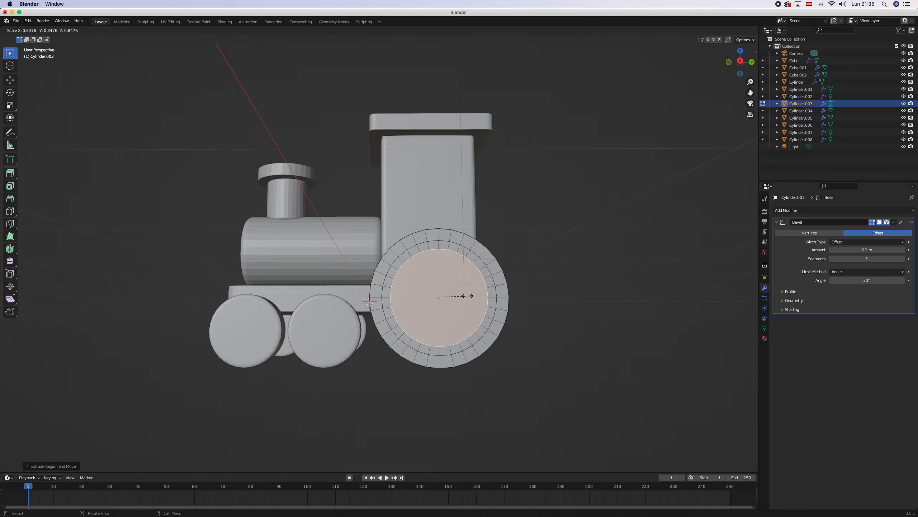
pyautogui.click(448, 298)
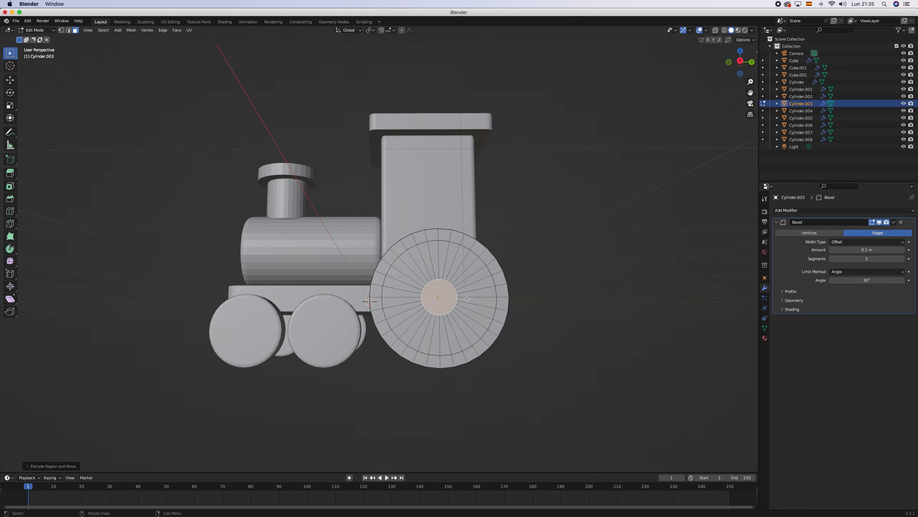
# Extrude the face ring between the large wheel's hub and rim about 0.27 m inward, and return to Object Mode
pyautogui.click(488, 294)
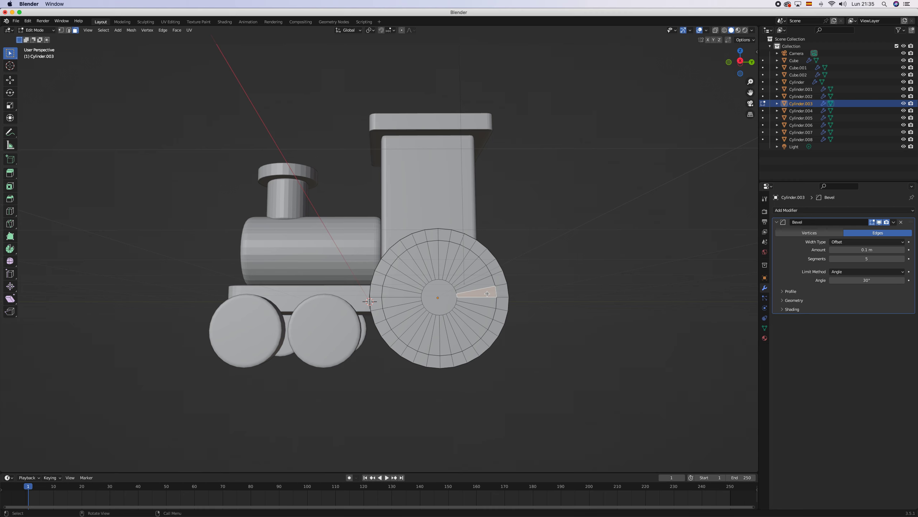
pyautogui.keyDown('alt'); pyautogui.click(487, 293); pyautogui.keyUp('alt')
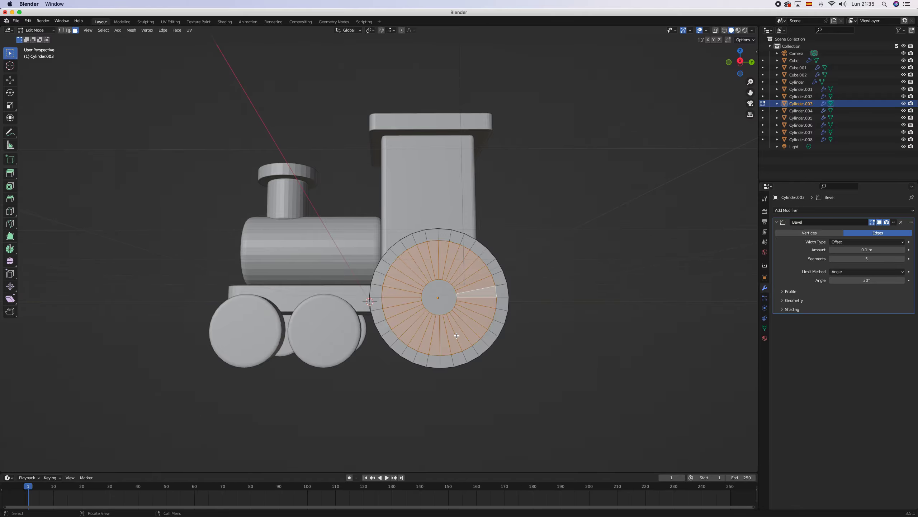
pyautogui.moveTo(457, 335); pyautogui.dragTo(492, 340, button='middle')
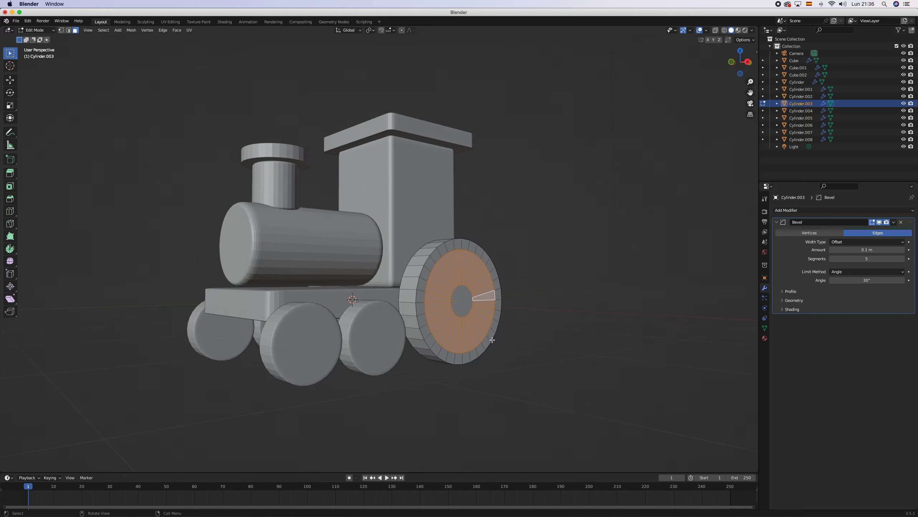
pyautogui.press('e')
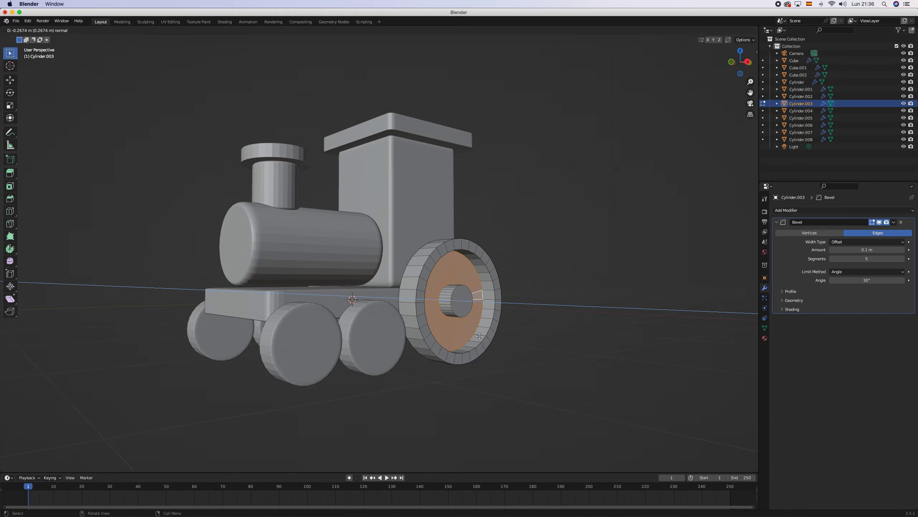
pyautogui.click(479, 336)
pyautogui.moveTo(480, 336); pyautogui.dragTo(355, 382, button='middle')
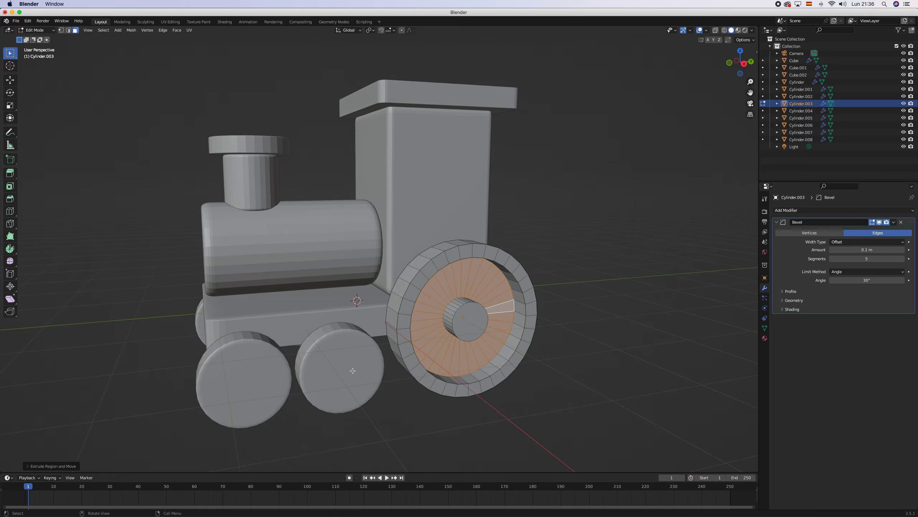
pyautogui.click(352, 382)
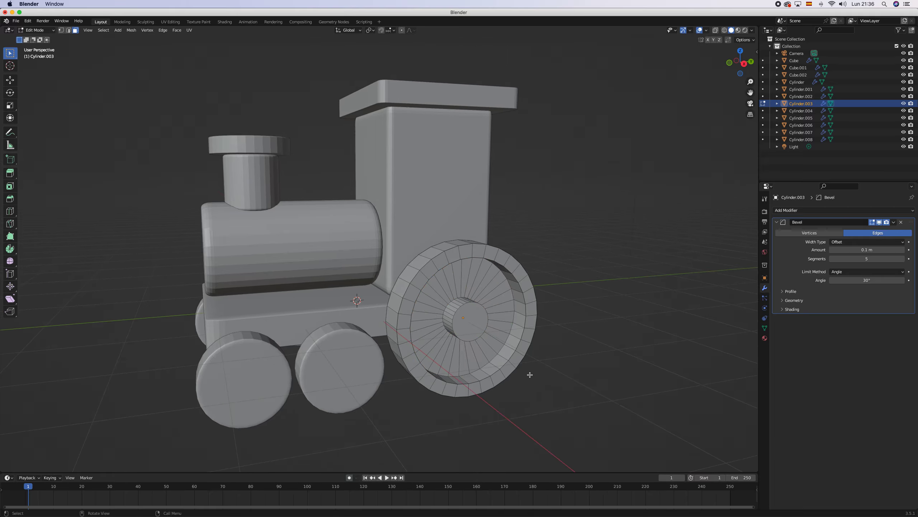
pyautogui.press('Tab')
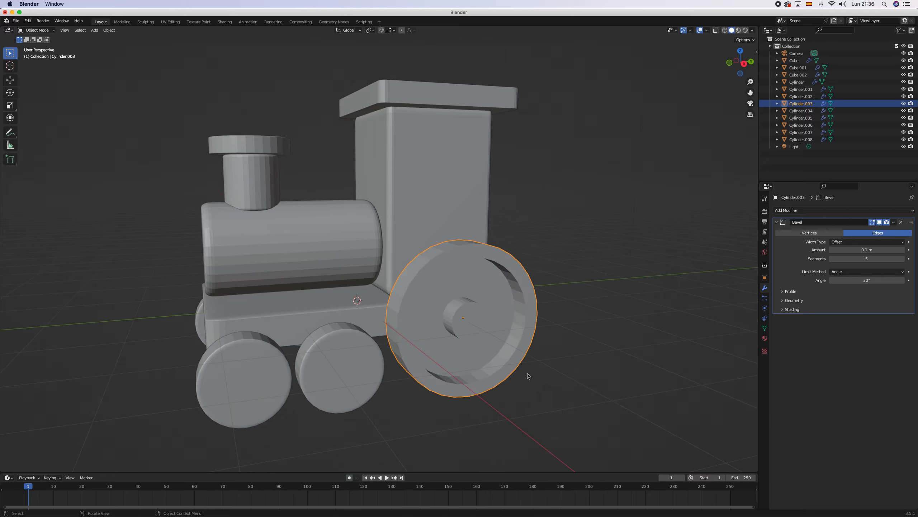
# Enter Edit Mode on the two small wheels on the +X side and select only the middle wheel's outer face
pyautogui.moveTo(529, 376); pyautogui.dragTo(431, 374, button='middle')
pyautogui.click(364, 353)
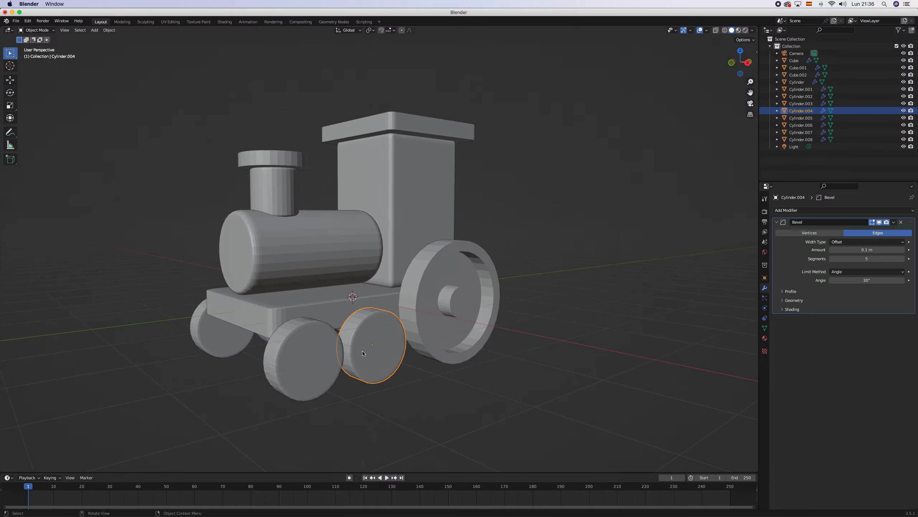
pyautogui.keyDown('shift'); pyautogui.click(315, 358); pyautogui.keyUp('shift')
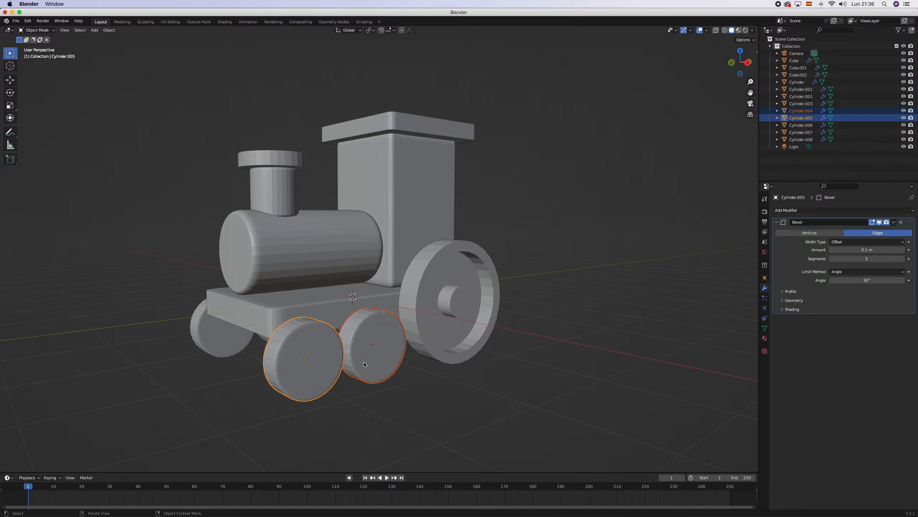
pyautogui.press('Tab')
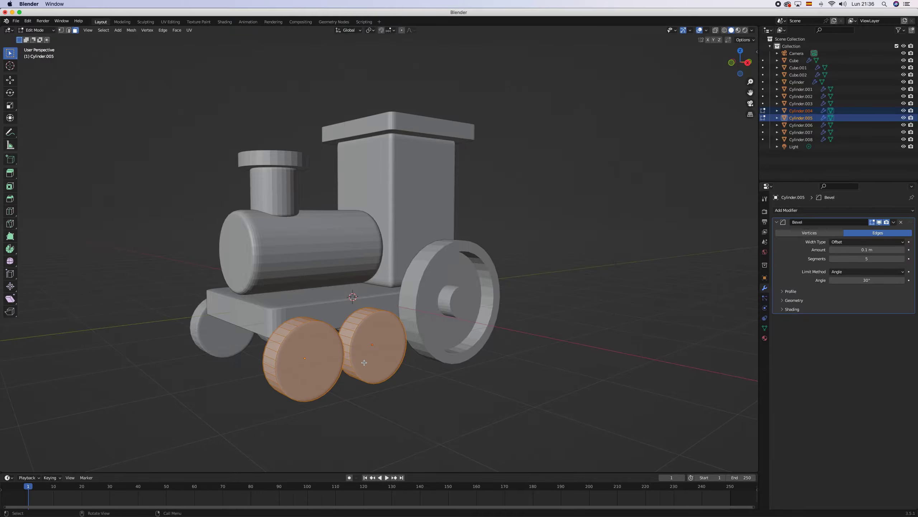
pyautogui.click(439, 392)
pyautogui.click(384, 348)
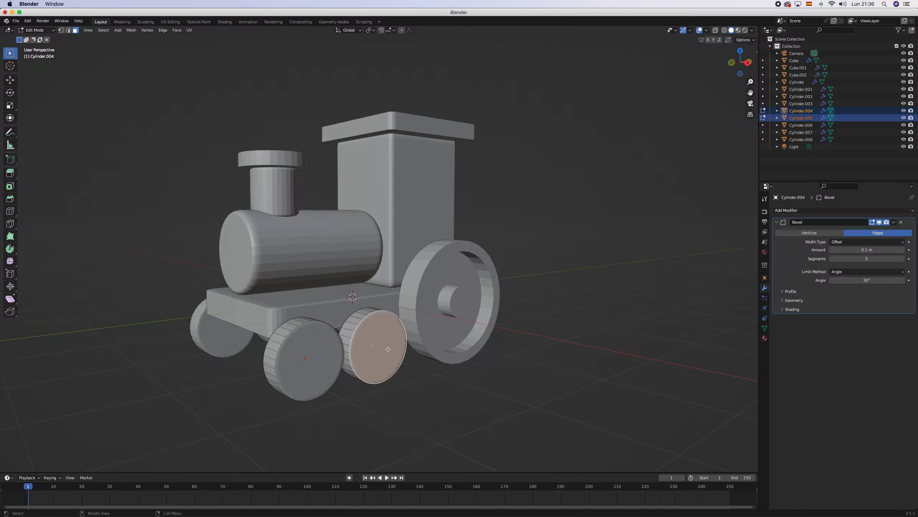
pyautogui.scroll(10, 388, 349)
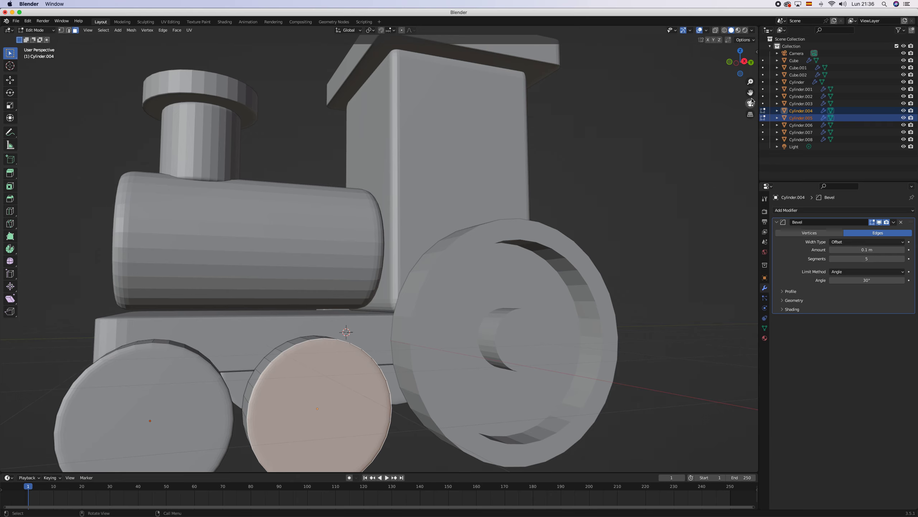
pyautogui.moveTo(750, 92); pyautogui.dragTo(709, 142)
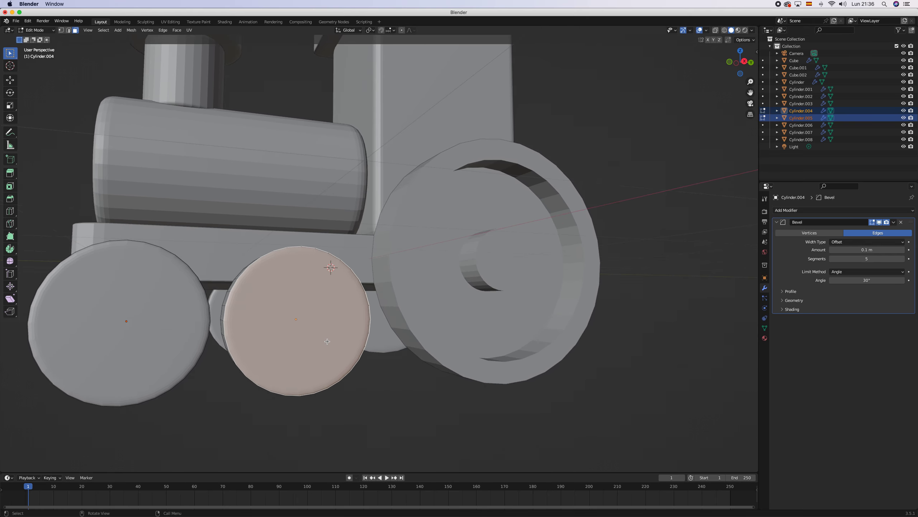
# Extrude the middle wheel's outer face in place twice, scaling it inward to leave a narrow rim and again down to a small hub
pyautogui.press('e')
pyautogui.rightClick(349, 335)
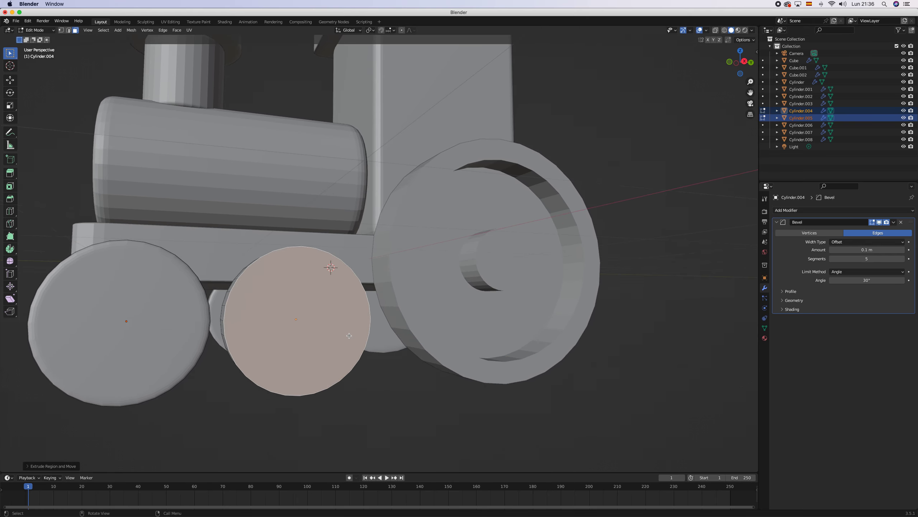
pyautogui.press('s')
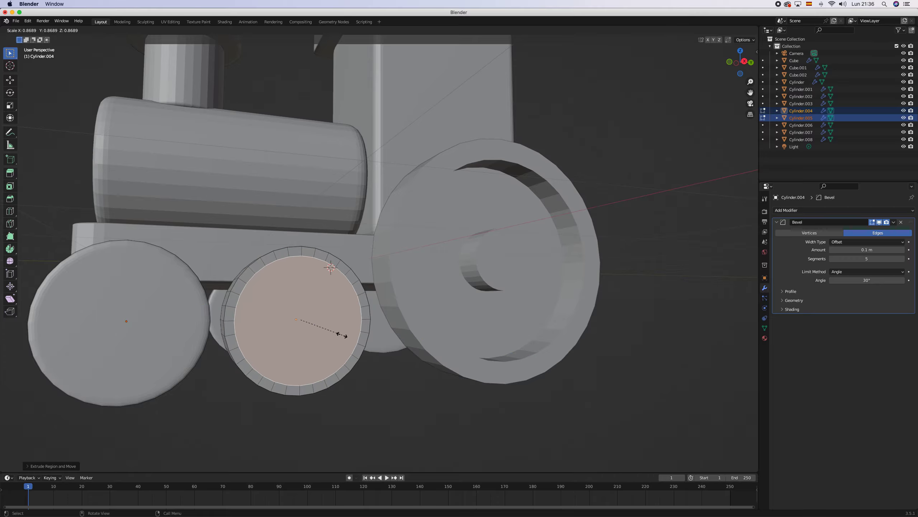
pyautogui.click(342, 335)
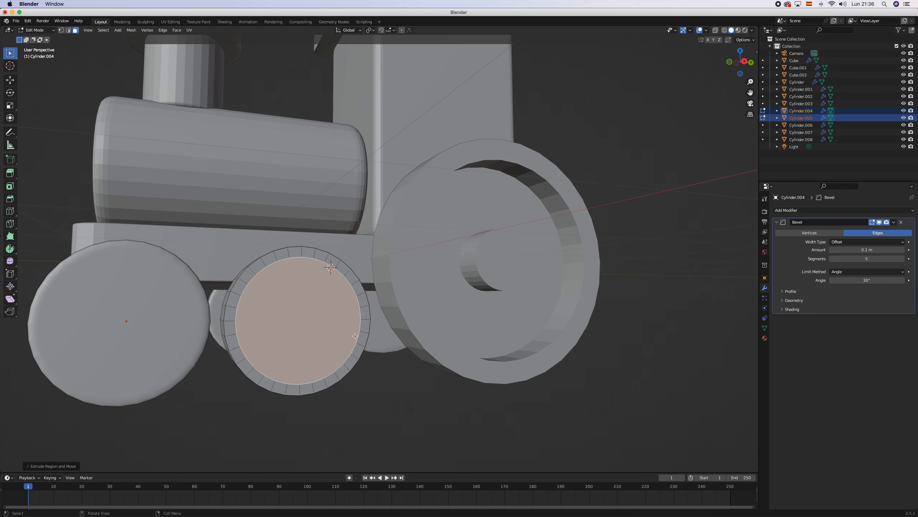
pyautogui.press('s')
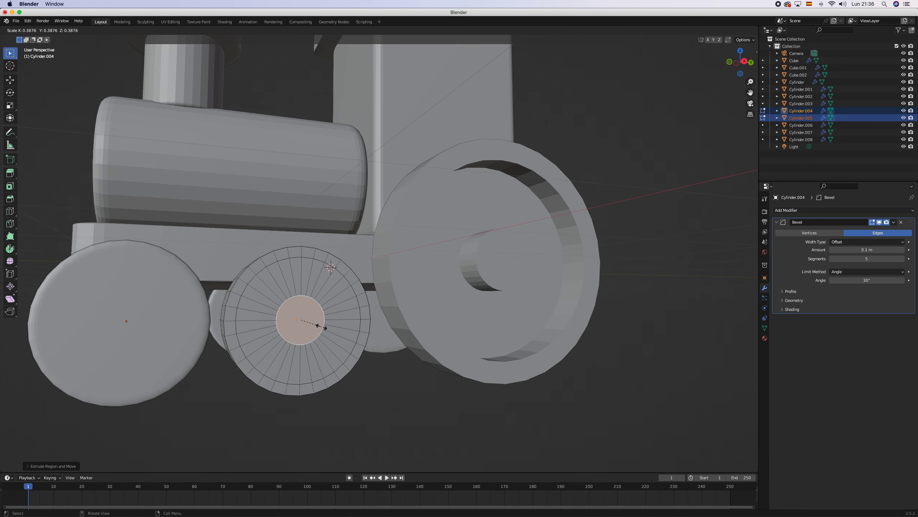
pyautogui.click(325, 325)
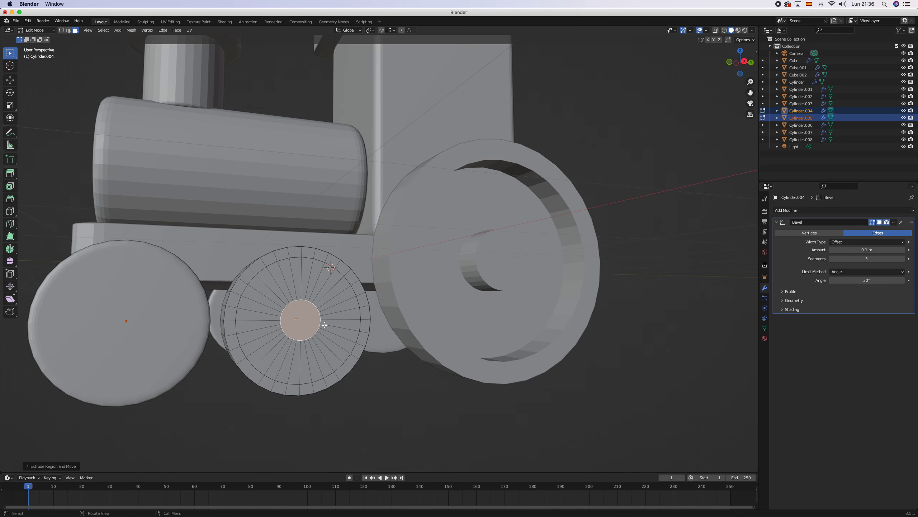
# Extrude the face ring between the middle wheel's hub and rim inward, and return to Object Mode
pyautogui.click(346, 324)
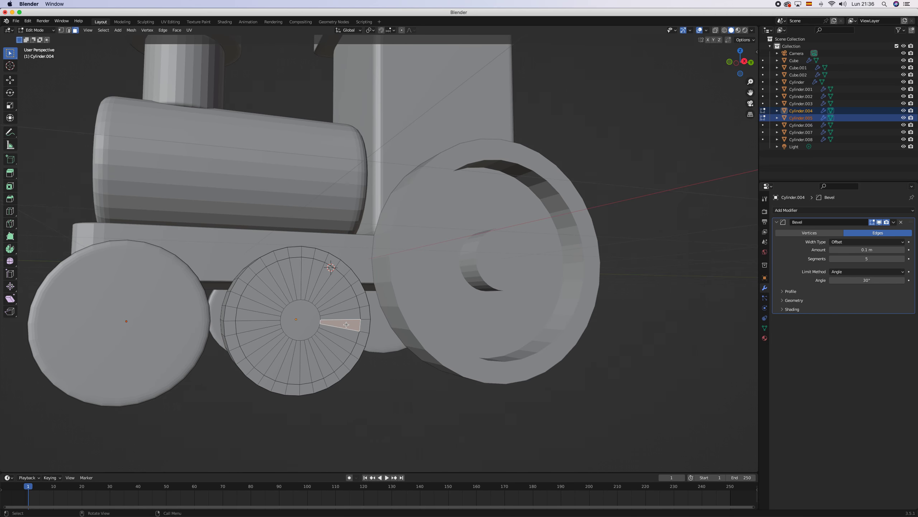
pyautogui.keyDown('alt'); pyautogui.click(346, 325); pyautogui.keyUp('alt')
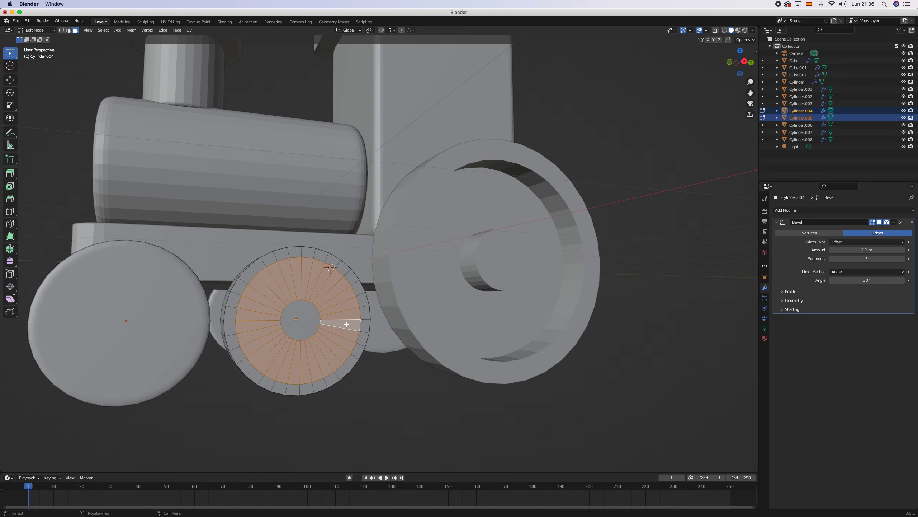
pyautogui.moveTo(346, 325); pyautogui.dragTo(378, 332, button='middle')
pyautogui.press('e')
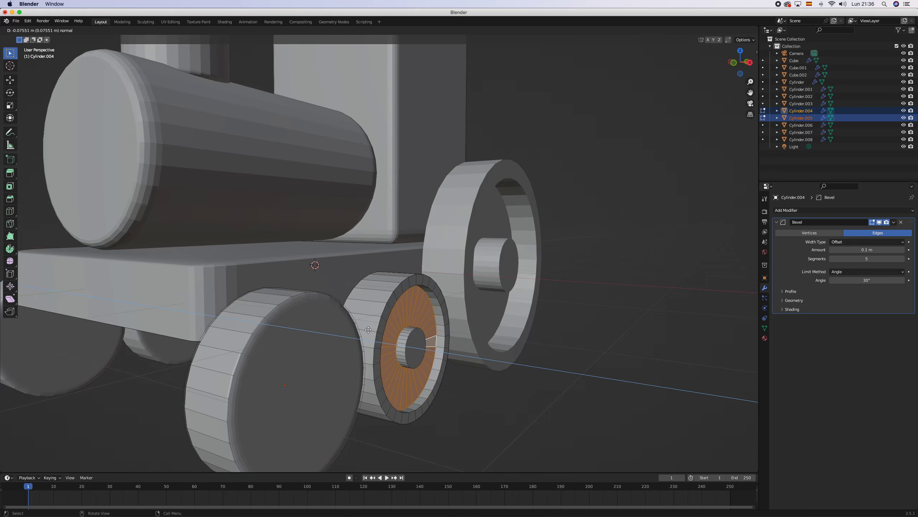
pyautogui.click(366, 329)
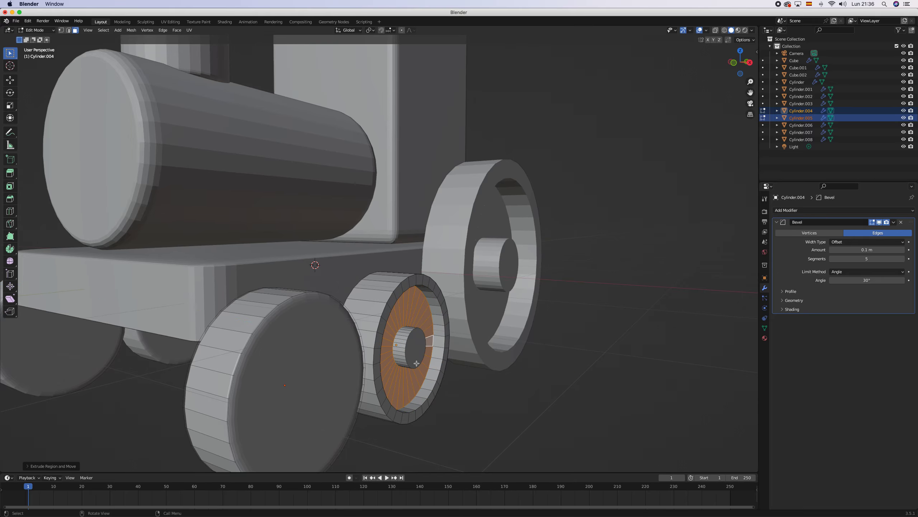
pyautogui.press('Tab')
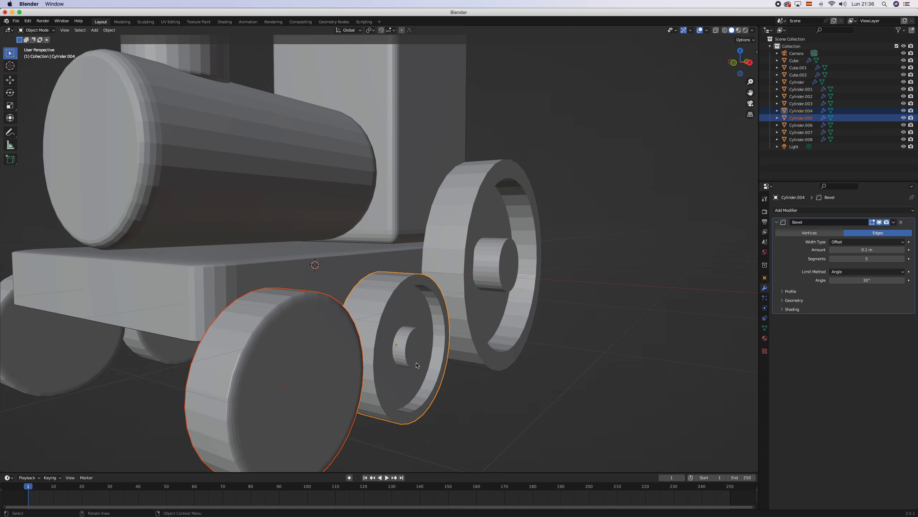
# Delete the plain front wheel on the +X side
pyautogui.scroll(-5, 417, 366)
pyautogui.moveTo(418, 367); pyautogui.dragTo(398, 373, button='middle')
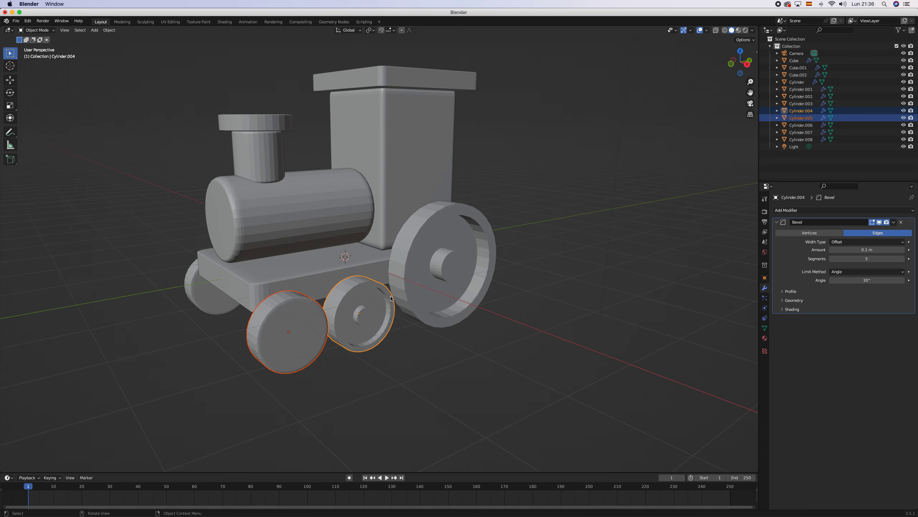
pyautogui.click(446, 358)
pyautogui.click(302, 332)
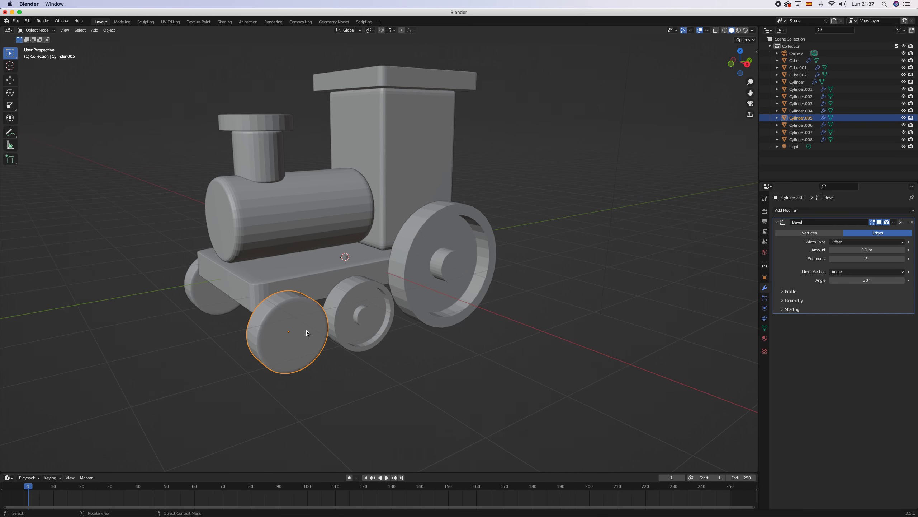
pyautogui.press('x')
pyautogui.click(307, 330)
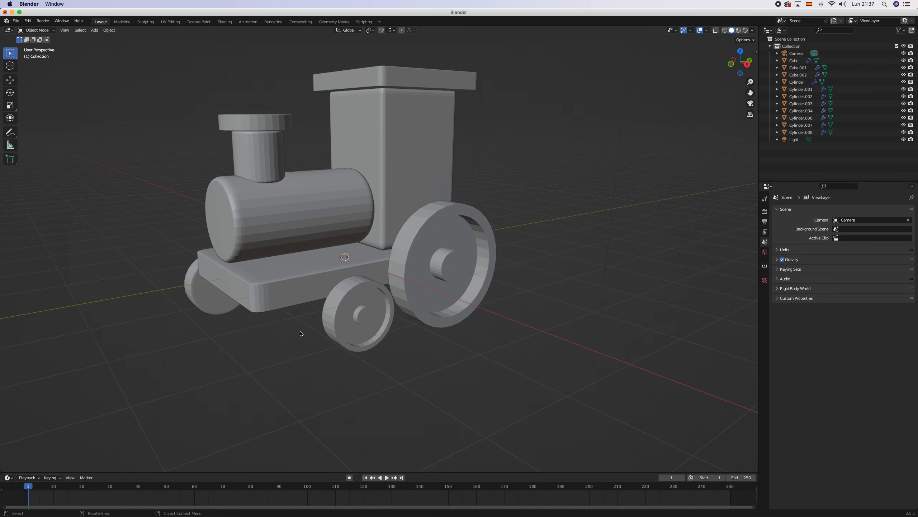
# Delete all three plain wheels on the -X side of the locomotive
pyautogui.scroll(1, 297, 332)
pyautogui.scroll(-3, 294, 334)
pyautogui.moveTo(294, 334); pyautogui.dragTo(323, 327, button='middle')
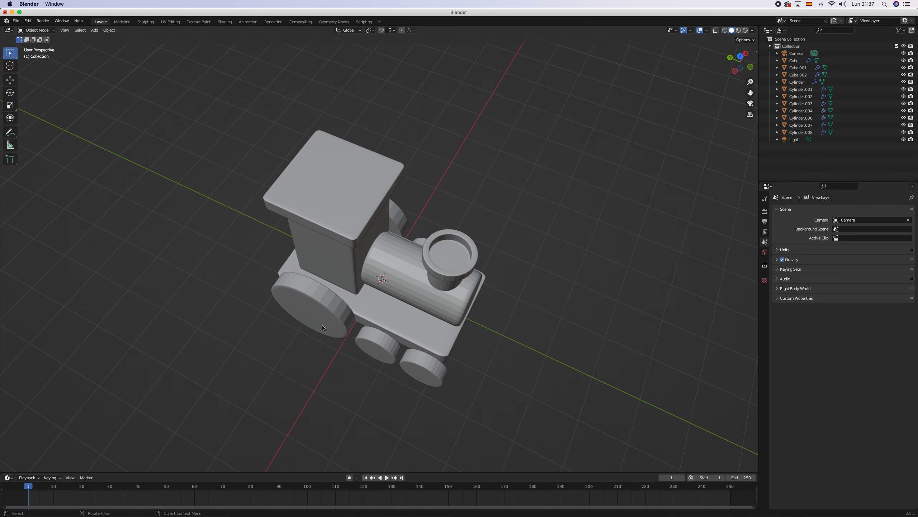
pyautogui.keyDown('shift'); pyautogui.click(320, 312); pyautogui.keyUp('shift')
pyautogui.keyDown('shift'); pyautogui.click(374, 342); pyautogui.keyUp('shift')
pyautogui.keyDown('shift'); pyautogui.click(424, 369); pyautogui.keyUp('shift')
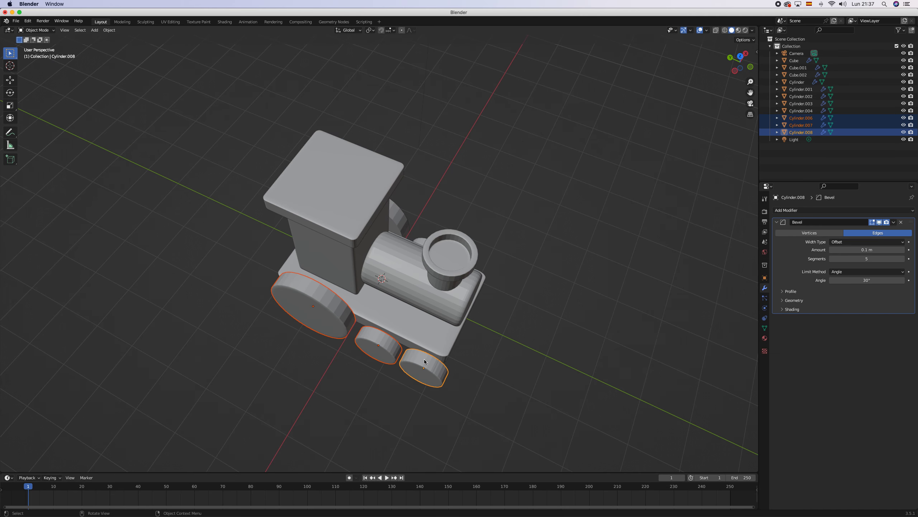
pyautogui.press('x')
pyautogui.click(425, 360)
# Duplicate the recessed middle wheel and place the copy about 1.15 m along -Y as the front wheel
pyautogui.moveTo(472, 364); pyautogui.dragTo(347, 315, button='middle')
pyautogui.click(344, 311)
pyautogui.scroll(3, 343, 308)
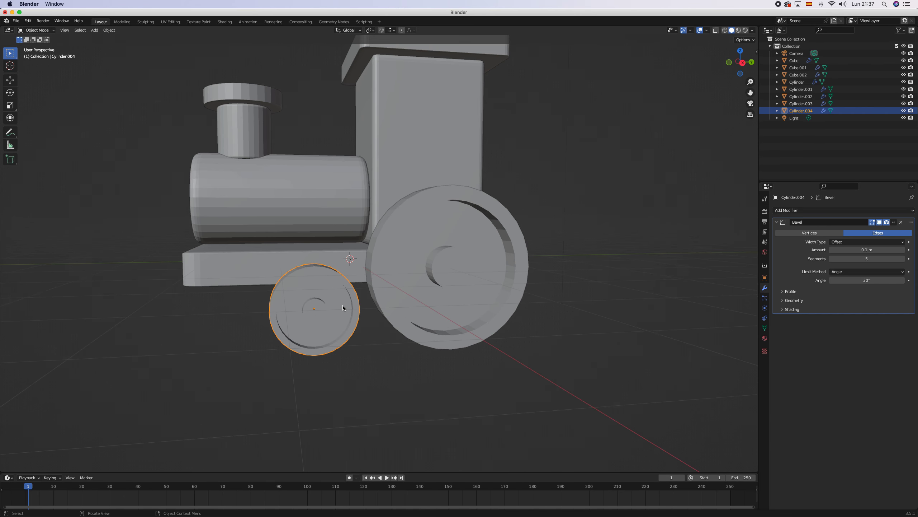
pyautogui.press('KP_3')
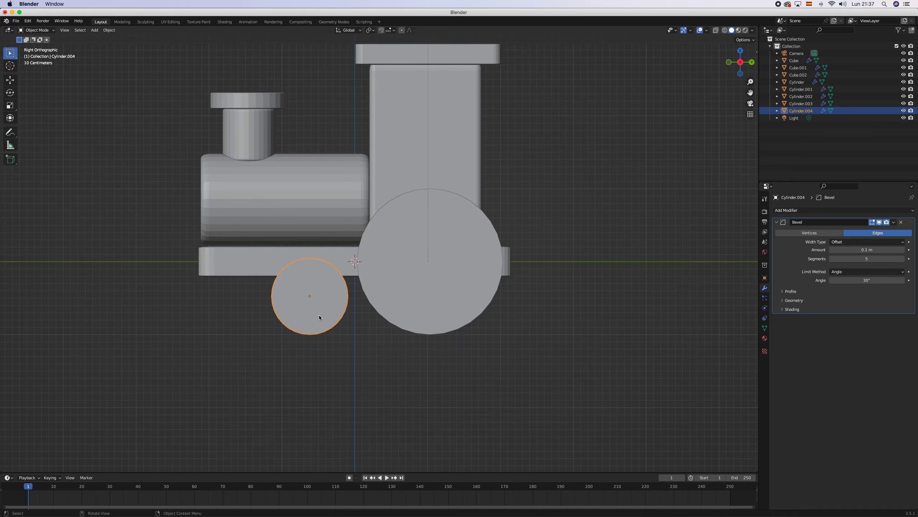
pyautogui.hotkey('shift', 'd')
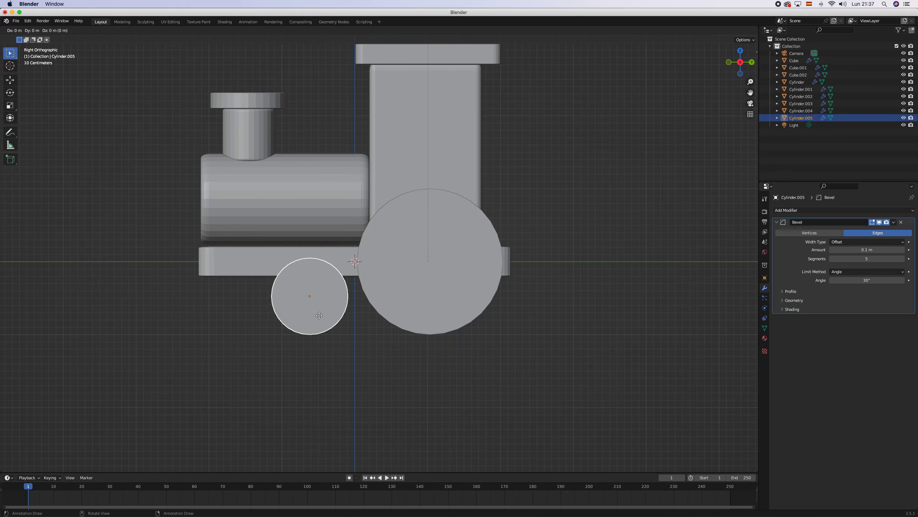
pyautogui.press('y')
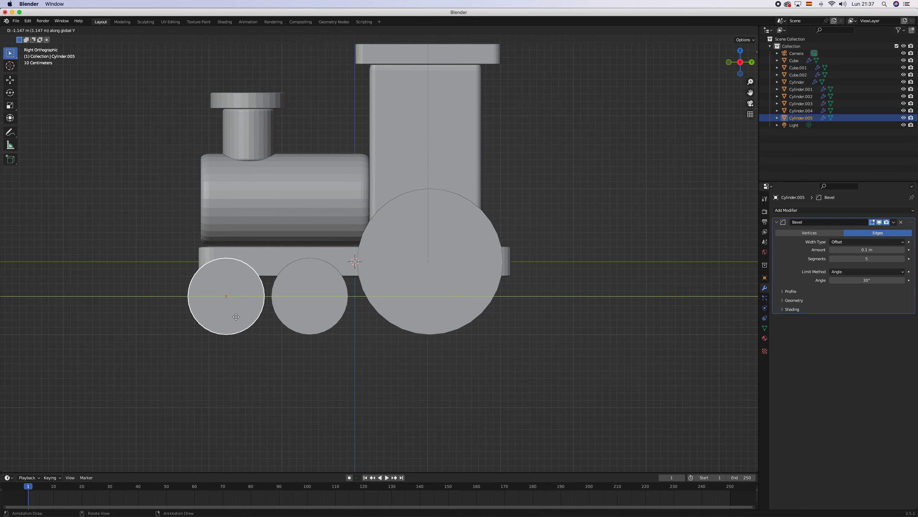
pyautogui.click(236, 317)
# Duplicate all three recessed wheels and move the copies about 2.69 m along -X to the opposite side of the chassis
pyautogui.scroll(2, 282, 329)
pyautogui.moveTo(282, 329); pyautogui.dragTo(399, 351, button='middle')
pyautogui.scroll(-3, 388, 328)
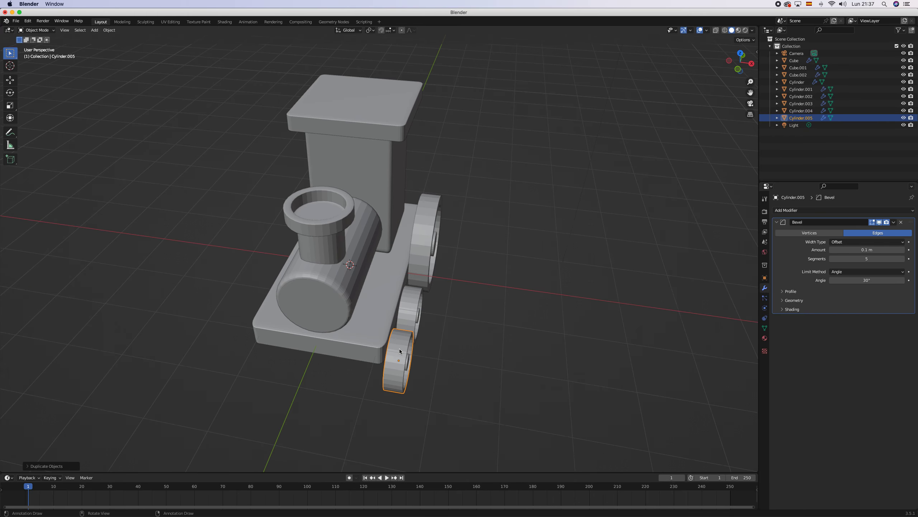
pyautogui.press('Tab')
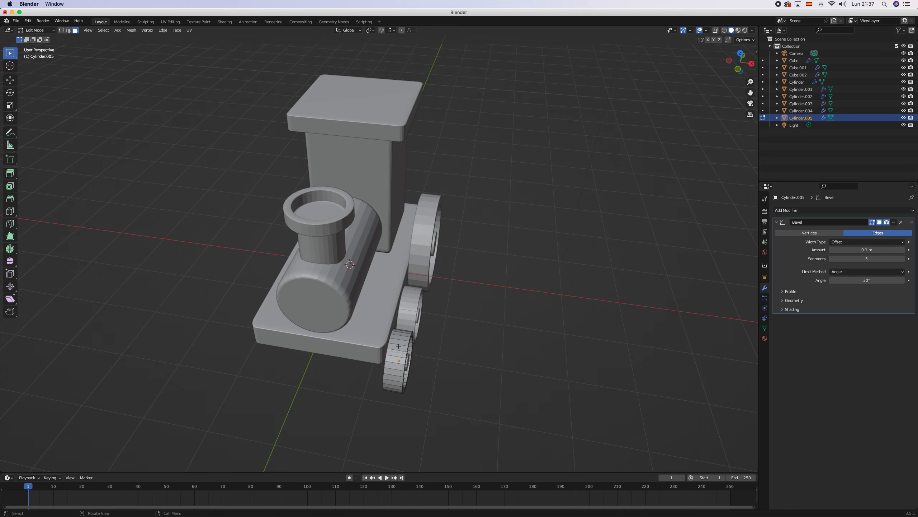
pyautogui.press('KP_7')
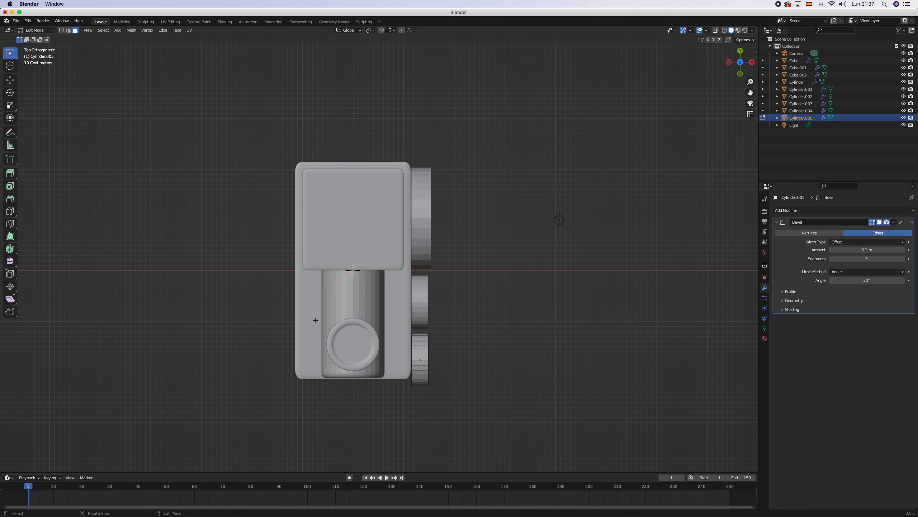
pyautogui.press('Tab')
pyautogui.click(427, 250)
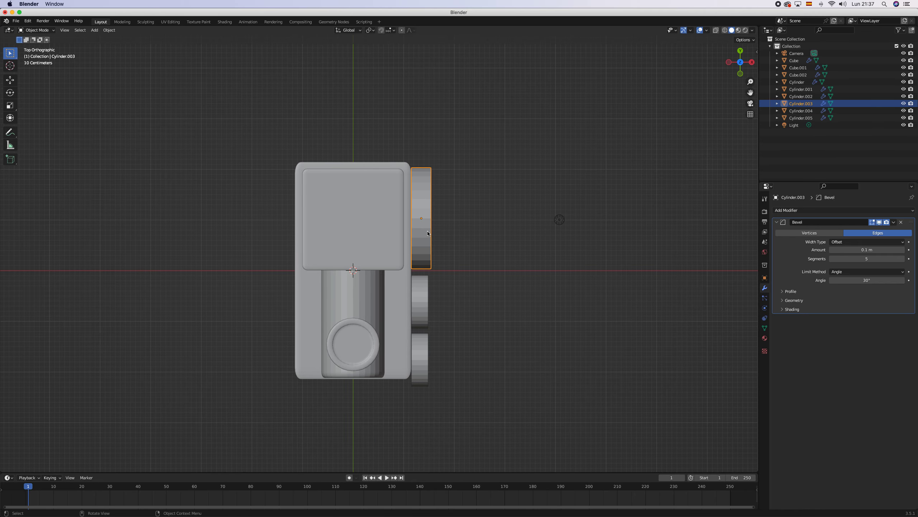
pyautogui.keyDown('shift'); pyautogui.click(428, 307); pyautogui.keyUp('shift')
pyautogui.keyDown('shift'); pyautogui.click(430, 354); pyautogui.keyUp('shift')
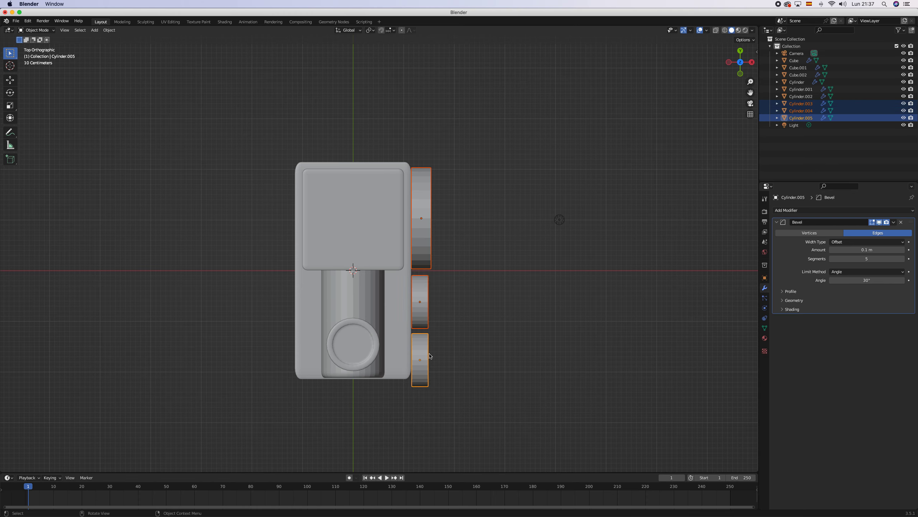
pyautogui.hotkey('shift', 'd')
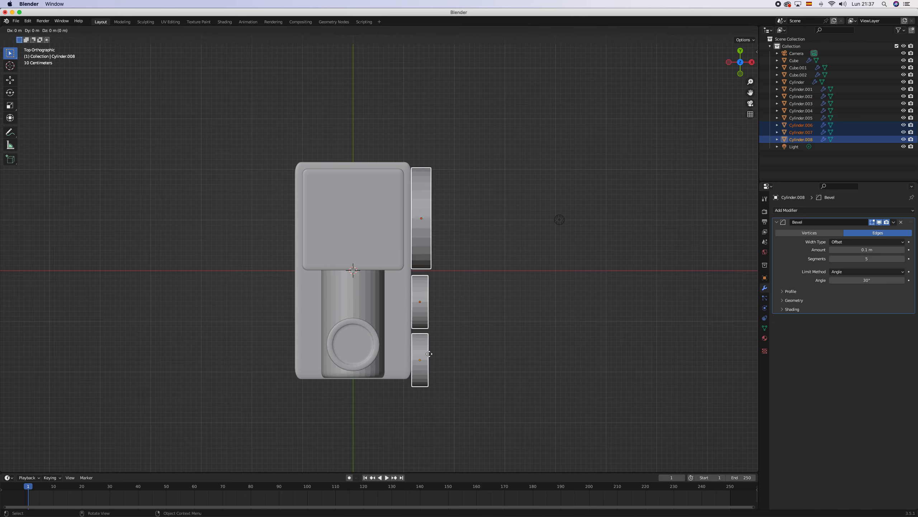
pyautogui.press('x')
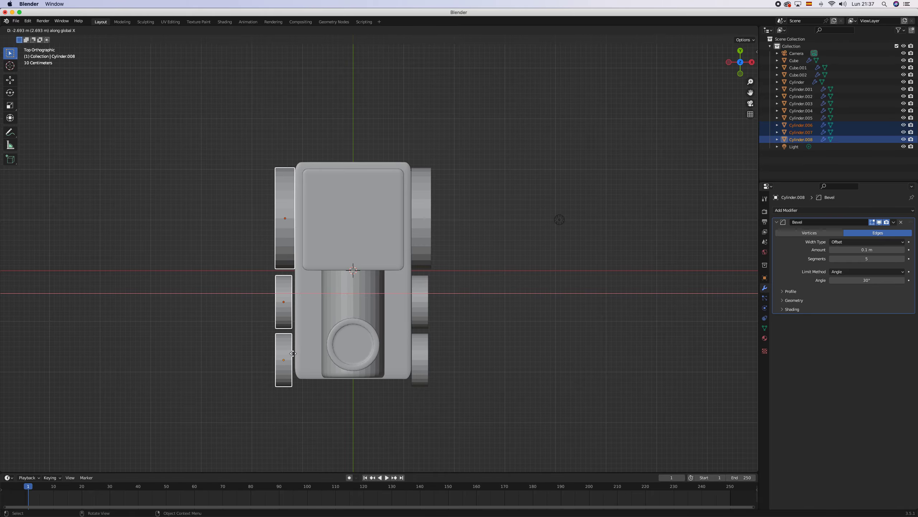
pyautogui.click(293, 355)
# Move the two small wheels on the -X side slightly along X toward the chassis to close their gap
pyautogui.scroll(3, 292, 353)
pyautogui.click(171, 340)
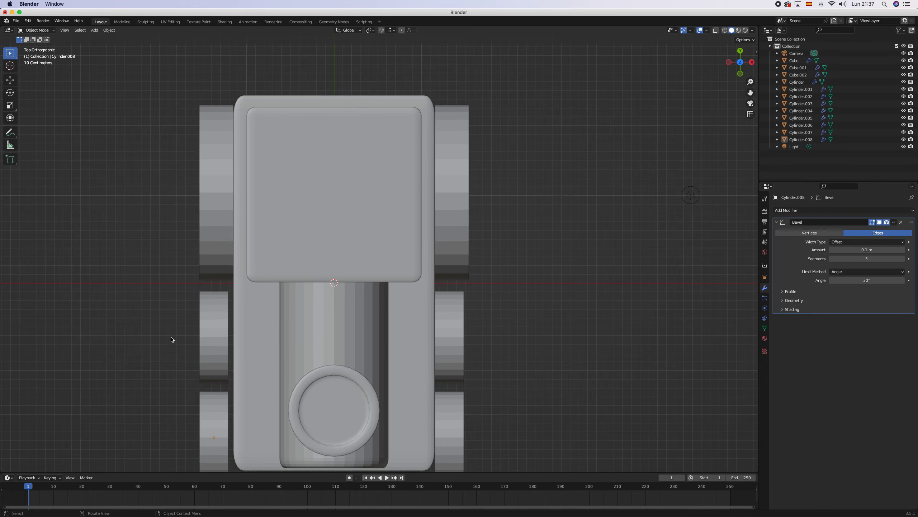
pyautogui.scroll(-1, 229, 364)
pyautogui.click(235, 337)
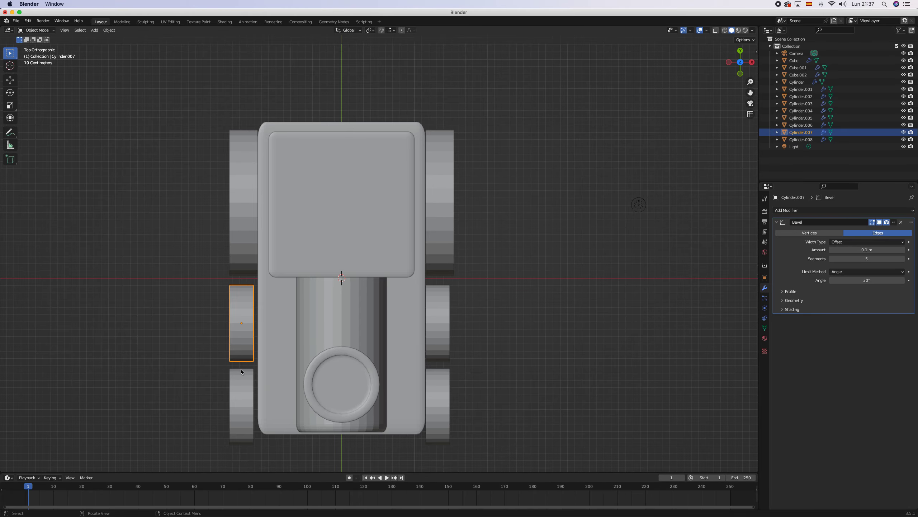
pyautogui.keyDown('shift'); pyautogui.click(242, 391); pyautogui.keyUp('shift')
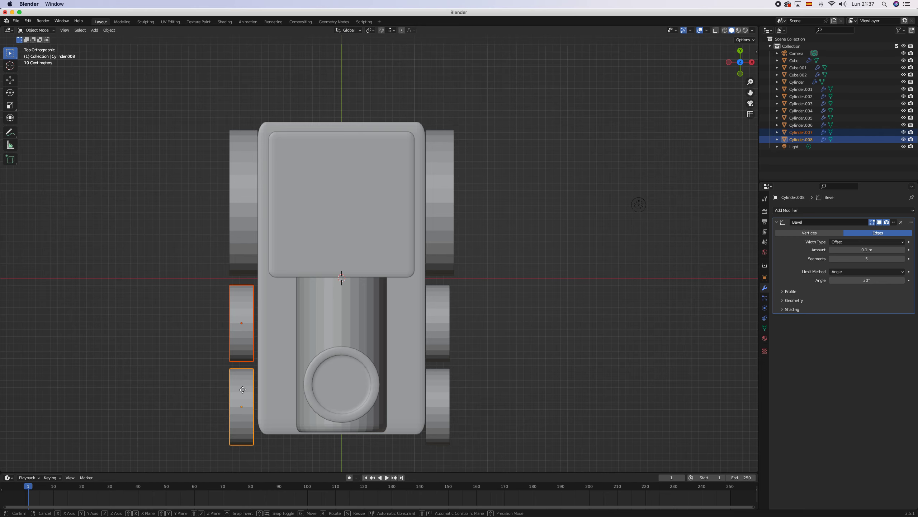
pyautogui.press('g')
pyautogui.press('x')
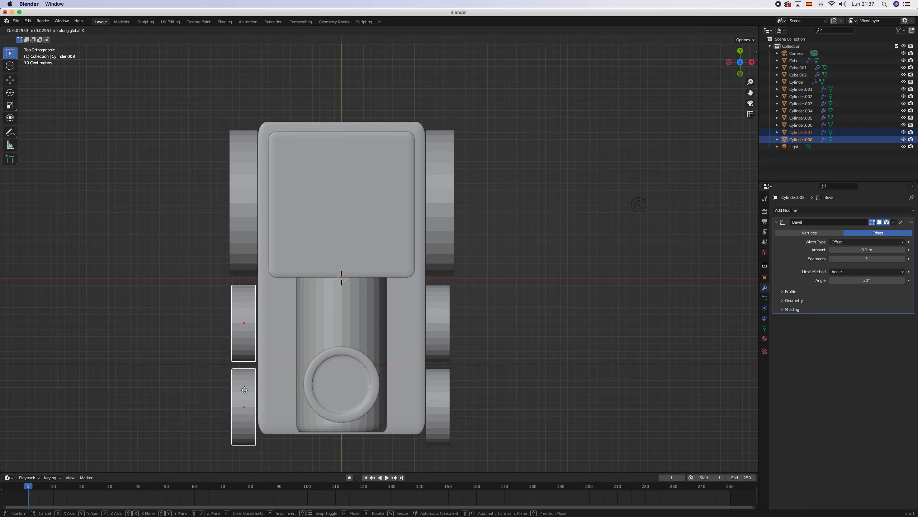
pyautogui.click(247, 391)
pyautogui.moveTo(336, 388); pyautogui.dragTo(320, 302, button='middle')
pyautogui.scroll(5, 289, 314)
pyautogui.scroll(-6, 289, 313)
pyautogui.scroll(2, 312, 307)
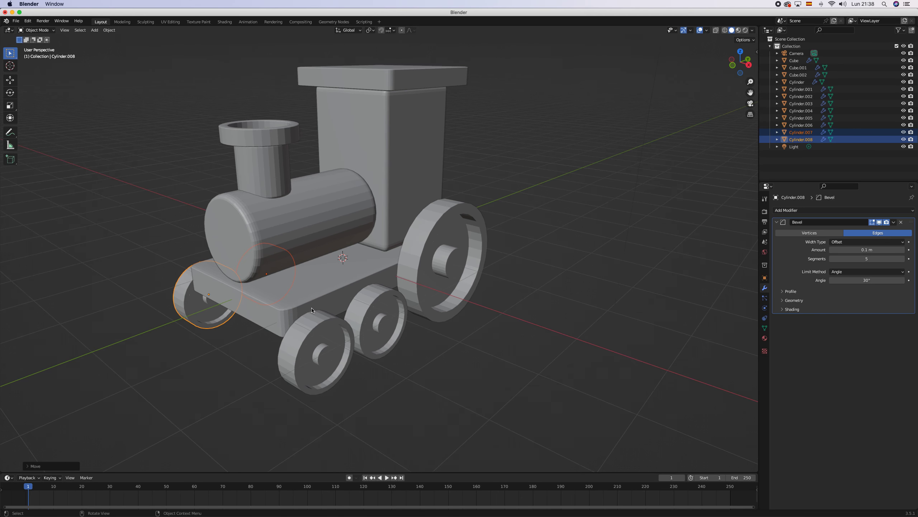